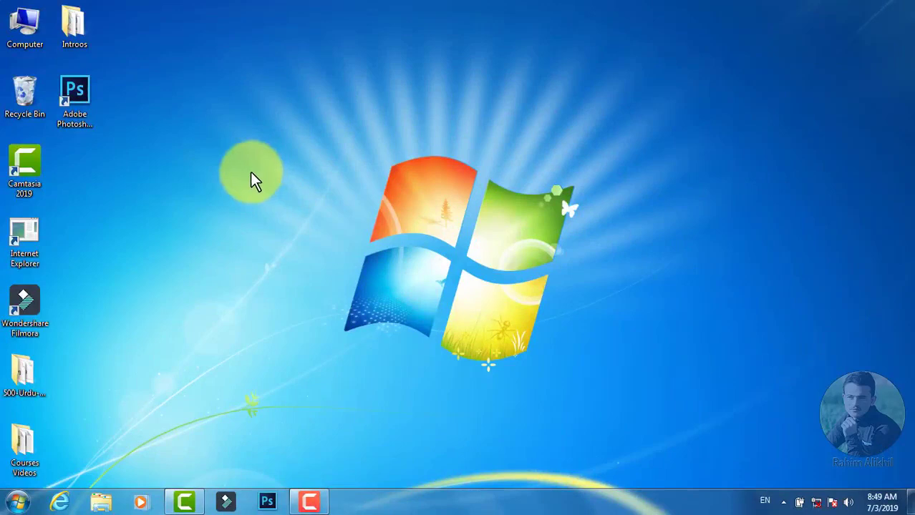
Launch Paint from the Windows Accessories programs.
{"action": "left_click", "coordinate": [18, 502]}
{"action": "left_click", "coordinate": [51, 439]}
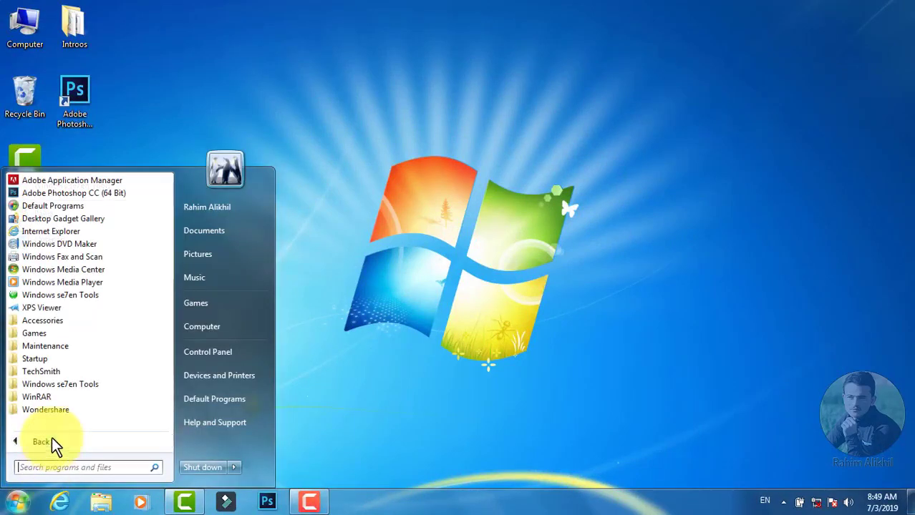
{"action": "left_click", "coordinate": [73, 325]}
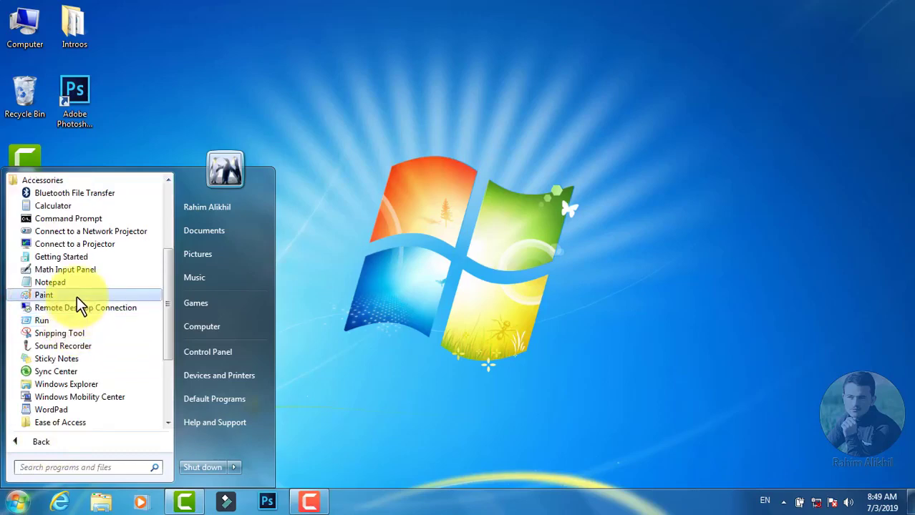
{"action": "left_click", "coordinate": [76, 296]}
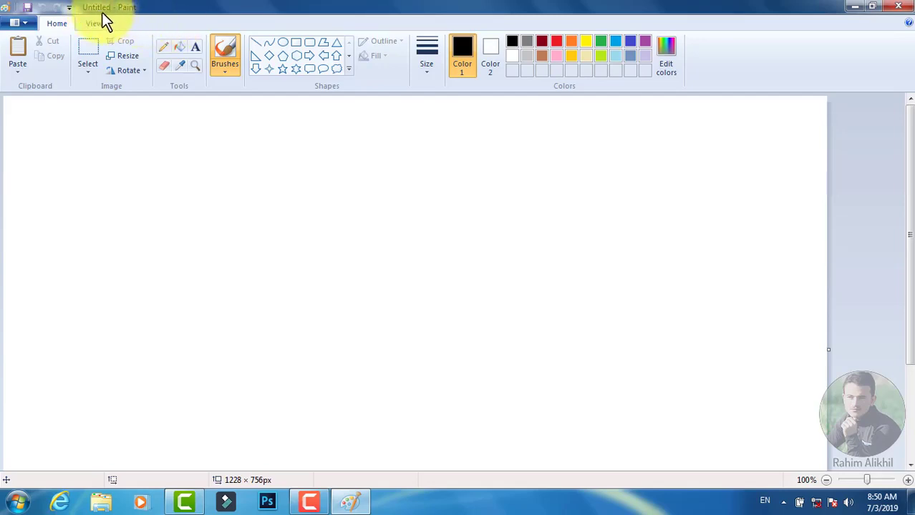
Save the blank picture to the desktop as a PNG file named after the author.
{"action": "left_click", "coordinate": [20, 23]}
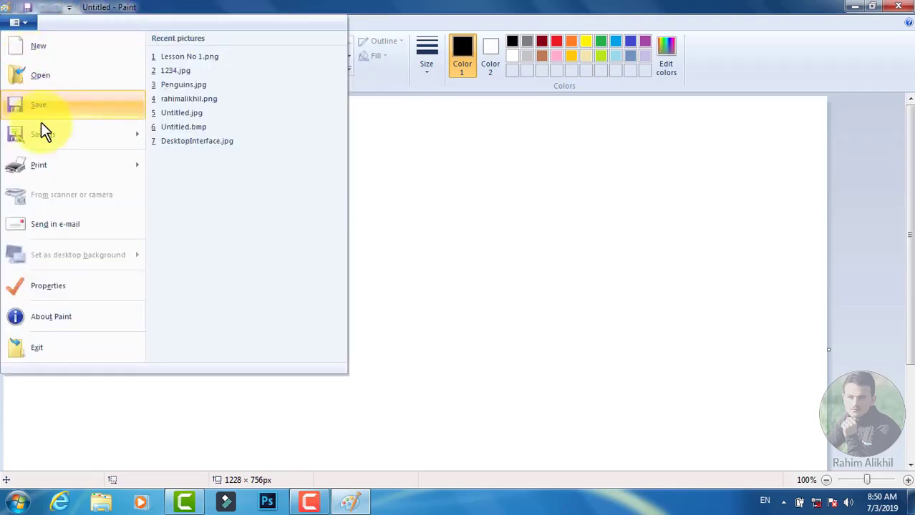
{"action": "left_click", "coordinate": [50, 106]}
{"action": "type", "text": "rahimalikhil"}
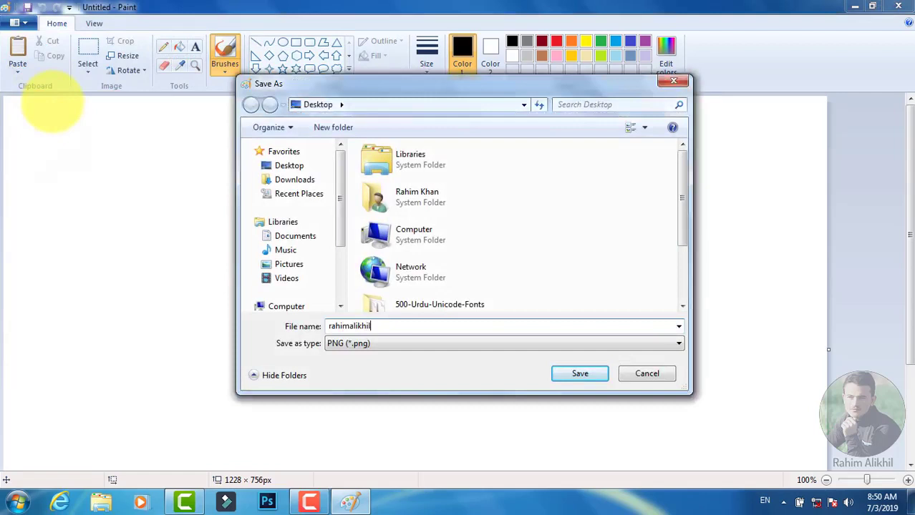
{"action": "key", "text": "Return"}
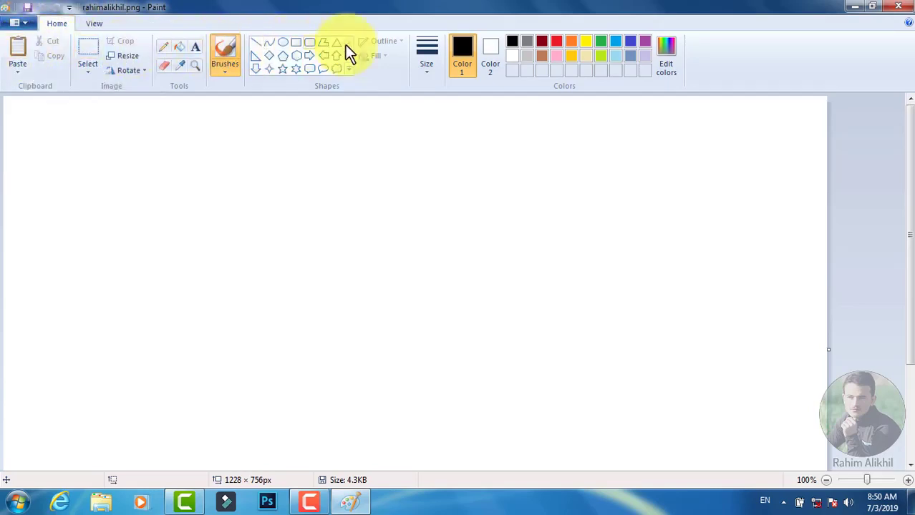
Zoom the blank canvas in to 300% and scroll across it vertically and horizontally.
{"action": "left_click", "coordinate": [94, 22]}
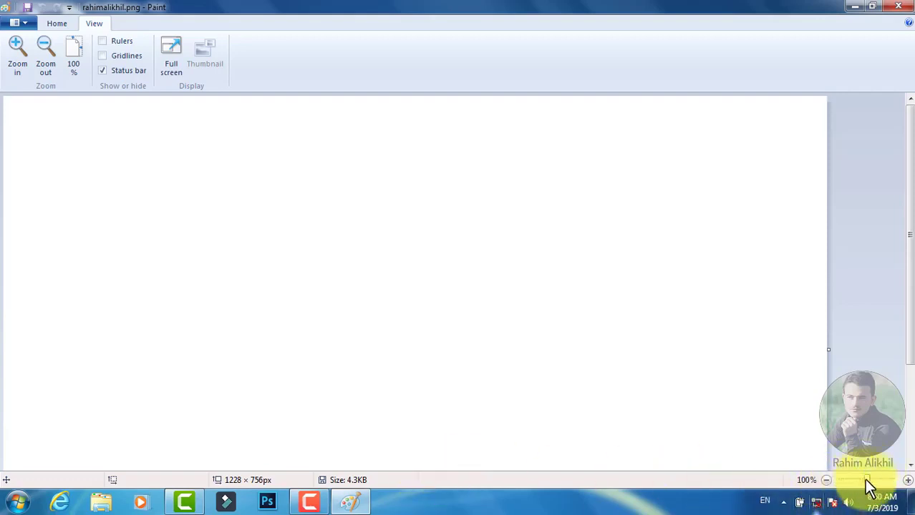
{"action": "left_click", "coordinate": [907, 480]}
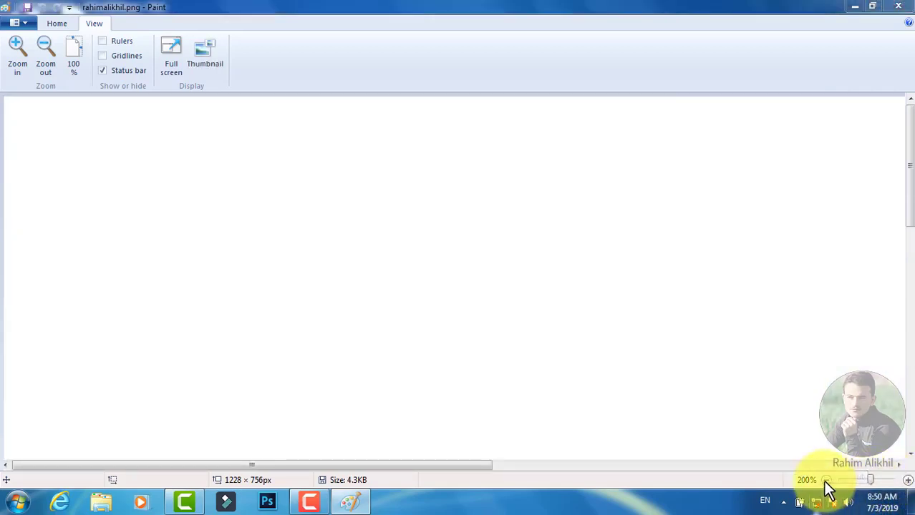
{"action": "left_click", "coordinate": [906, 480]}
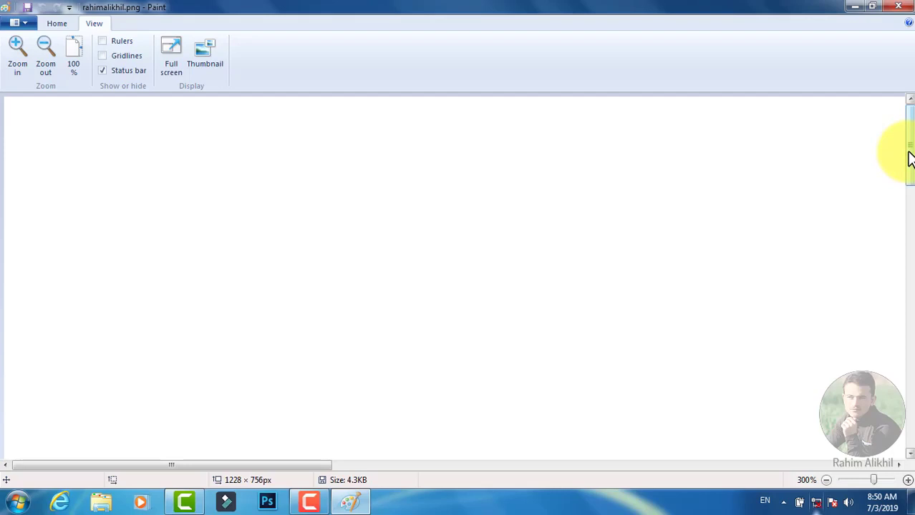
{"action": "left_click_drag", "start_coordinate": [909, 156], "coordinate": [906, 125]}
{"action": "left_click_drag", "start_coordinate": [320, 466], "coordinate": [249, 465]}
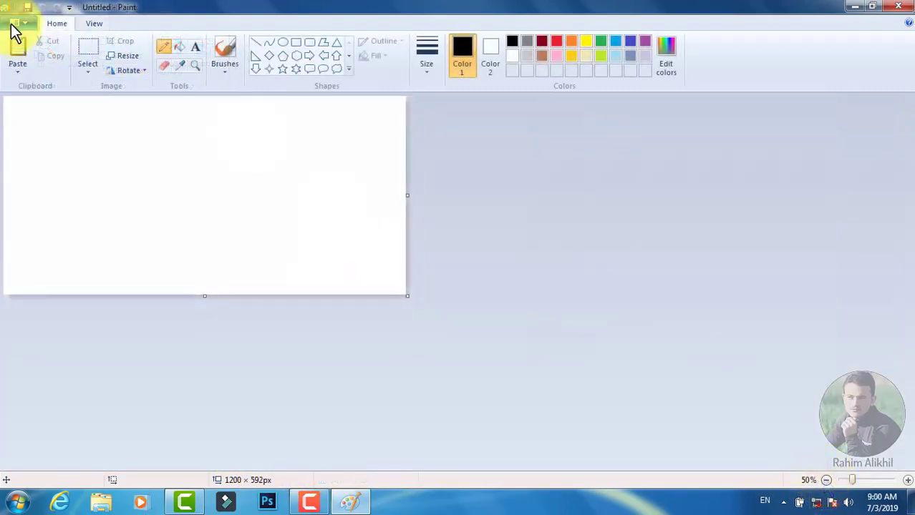
Draw a freehand pencil scribble of curves and loops on the blank 1200 × 592 px canvas.
{"action": "left_click", "coordinate": [16, 23]}
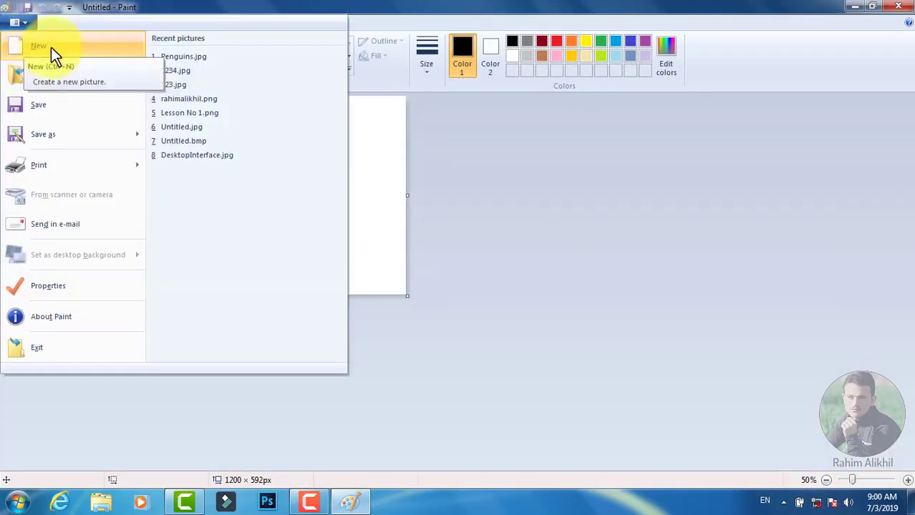
{"action": "left_click", "coordinate": [379, 202]}
{"action": "mouse_move", "coordinate": [179, 174]}
{"action": "left_mouse_down"}
{"action": "mouse_move", "coordinate": [238, 175]}
{"action": "mouse_move", "coordinate": [239, 122]}
{"action": "mouse_move", "coordinate": [22, 191]}
{"action": "mouse_move", "coordinate": [186, 215]}
{"action": "mouse_move", "coordinate": [249, 207]}
{"action": "left_mouse_up"}
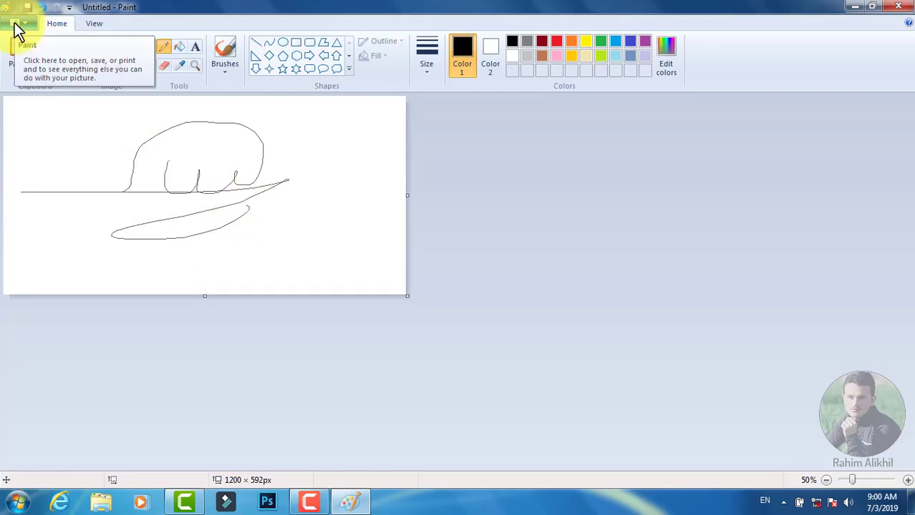
Create a new picture and discard the unsaved pencil scribble.
{"action": "left_click", "coordinate": [18, 27]}
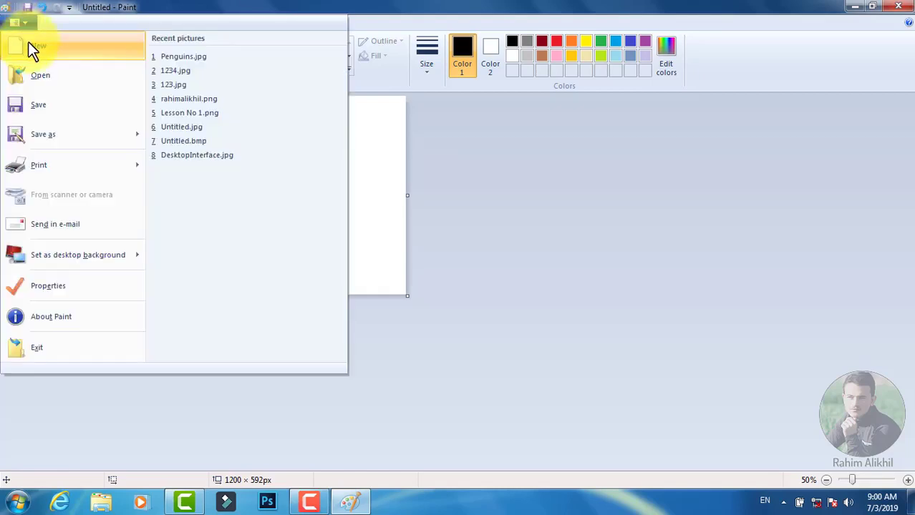
{"action": "left_click", "coordinate": [28, 43]}
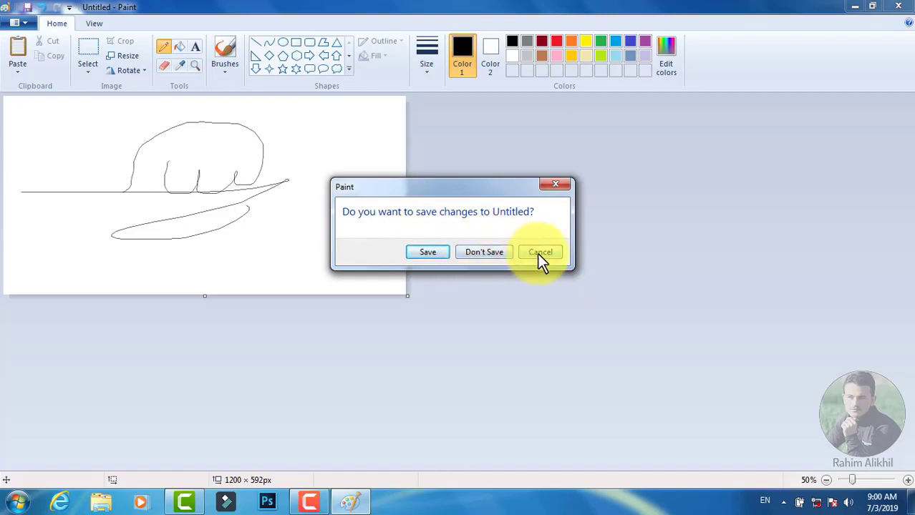
{"action": "left_click", "coordinate": [494, 250]}
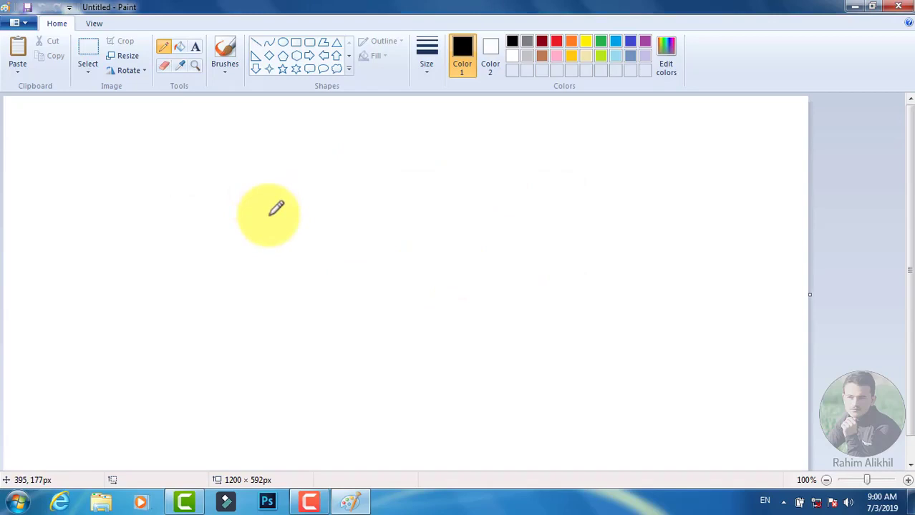
Open Penguins.jpg from the Sample Pictures folder.
{"action": "left_click", "coordinate": [20, 22]}
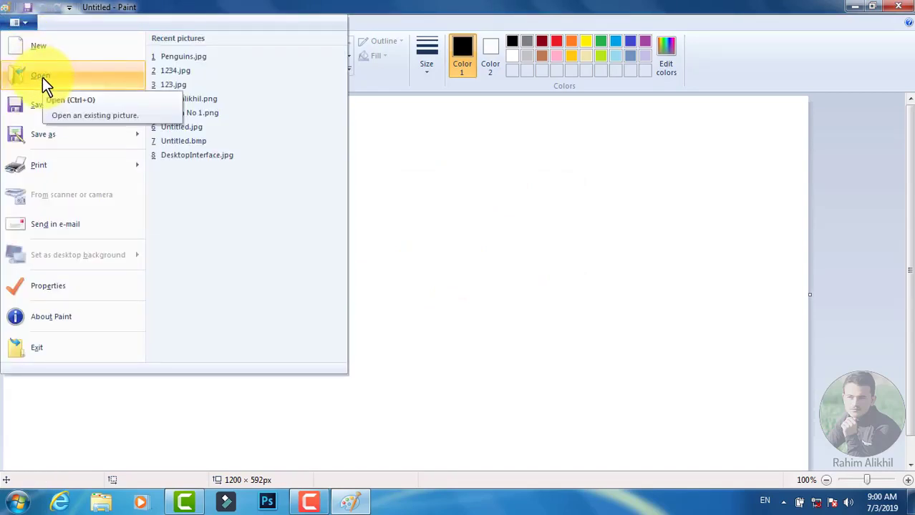
{"action": "left_click", "coordinate": [42, 78]}
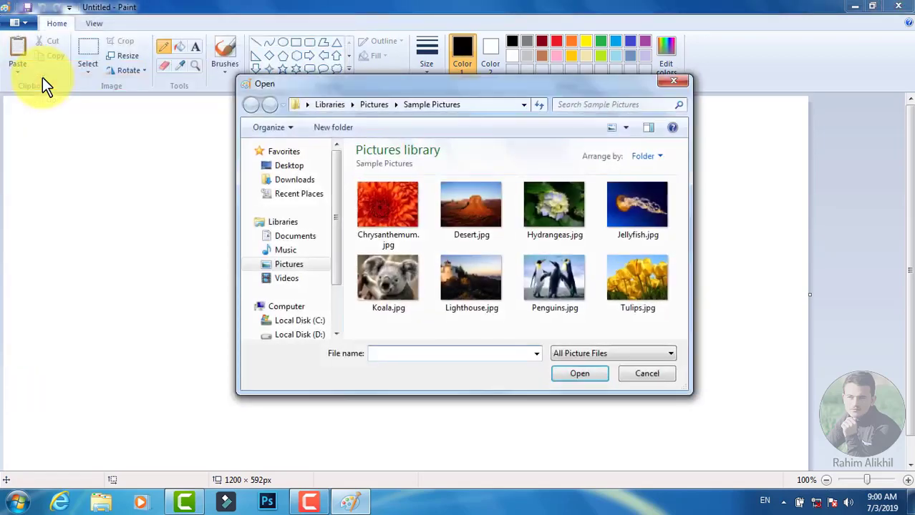
{"action": "left_click", "coordinate": [545, 287]}
{"action": "double_click", "coordinate": [545, 287]}
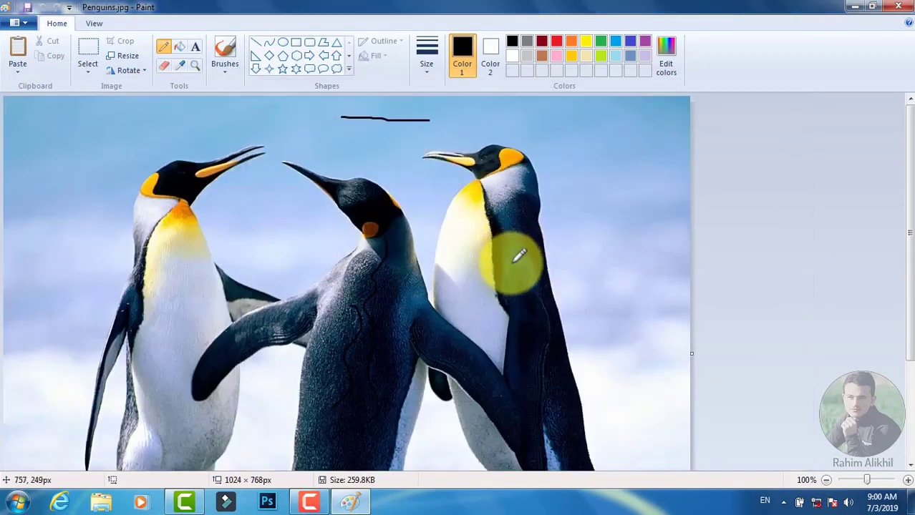
Draw a short pencil line on the middle penguin's back and save the changes to Penguins.jpg.
{"action": "left_click", "coordinate": [16, 23]}
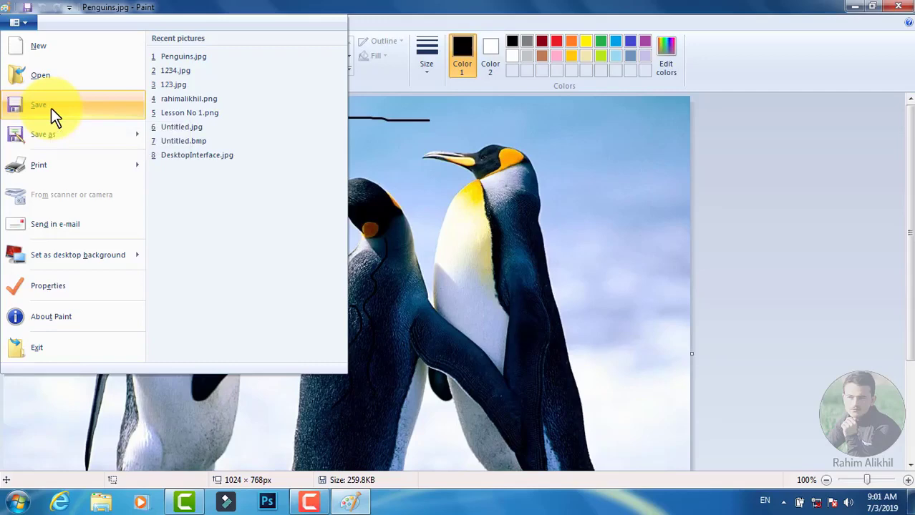
{"action": "mouse_move", "coordinate": [51, 128]}
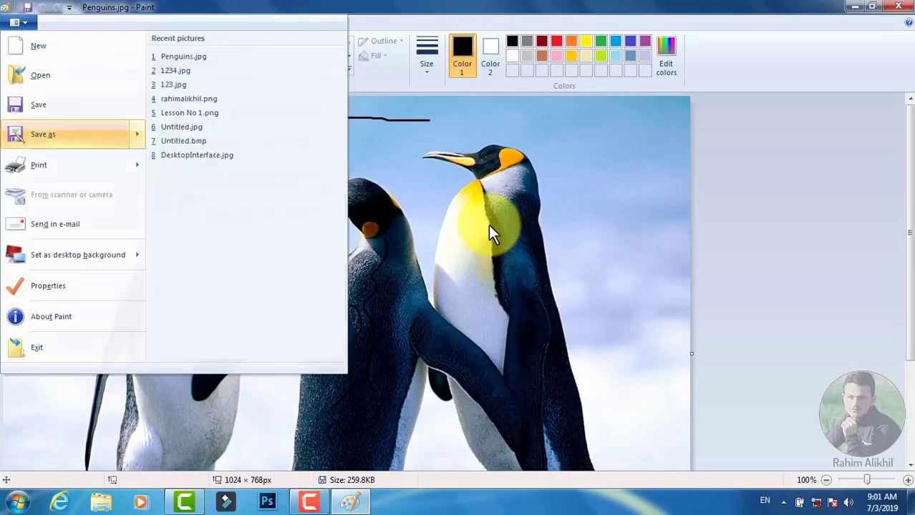
{"action": "left_click", "coordinate": [488, 225]}
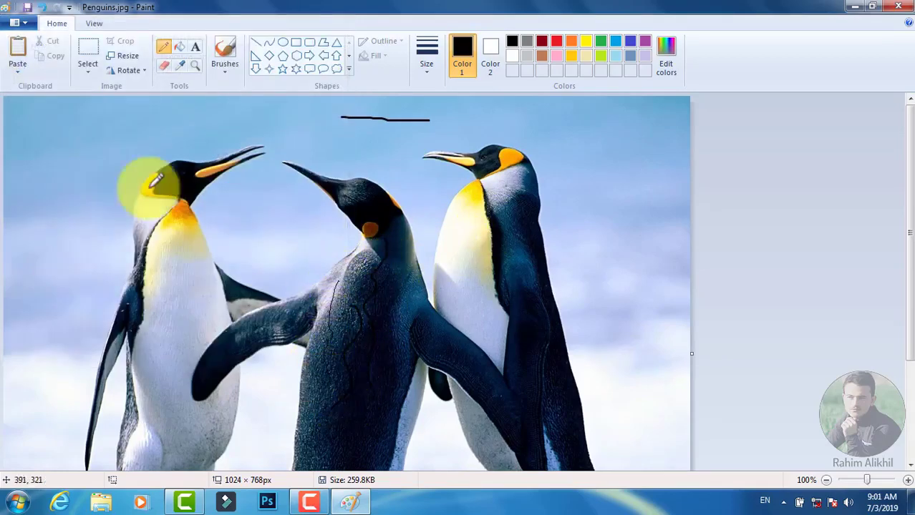
{"action": "left_click", "coordinate": [17, 24]}
{"action": "left_click", "coordinate": [51, 100]}
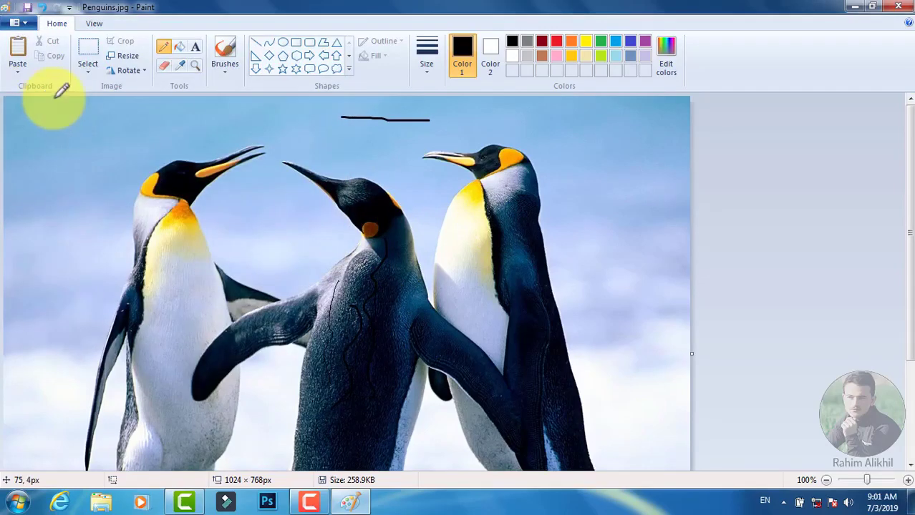
Save the penguin picture to the desktop as a JPEG named 444.
{"action": "left_click", "coordinate": [26, 24]}
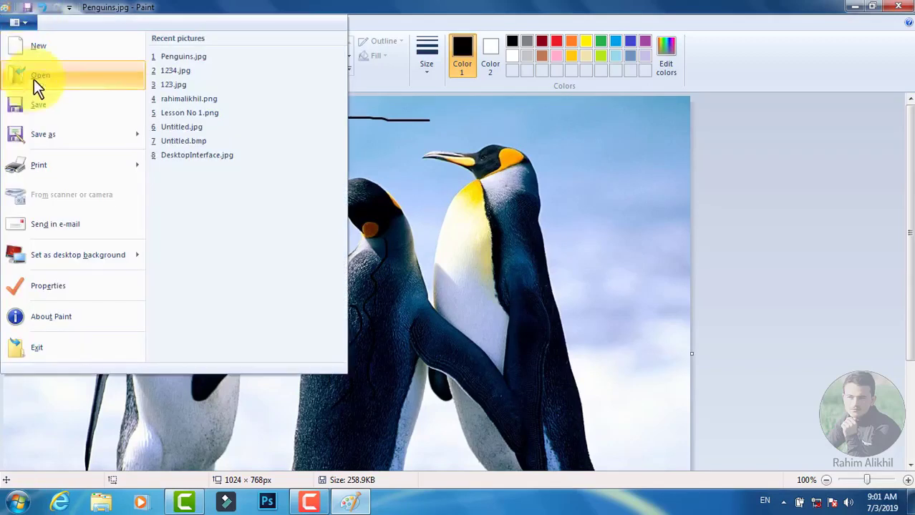
{"action": "mouse_move", "coordinate": [43, 135]}
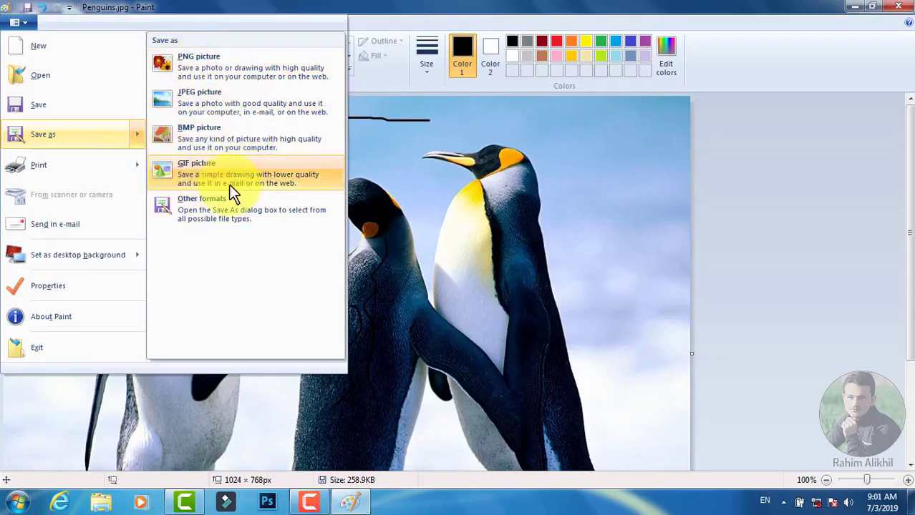
{"action": "left_click", "coordinate": [229, 99]}
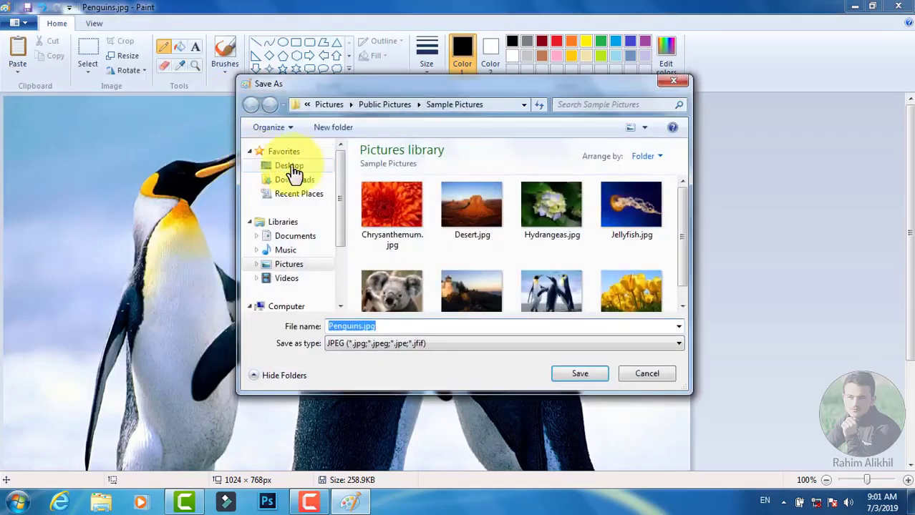
{"action": "left_click", "coordinate": [289, 165]}
{"action": "double_click", "coordinate": [420, 326]}
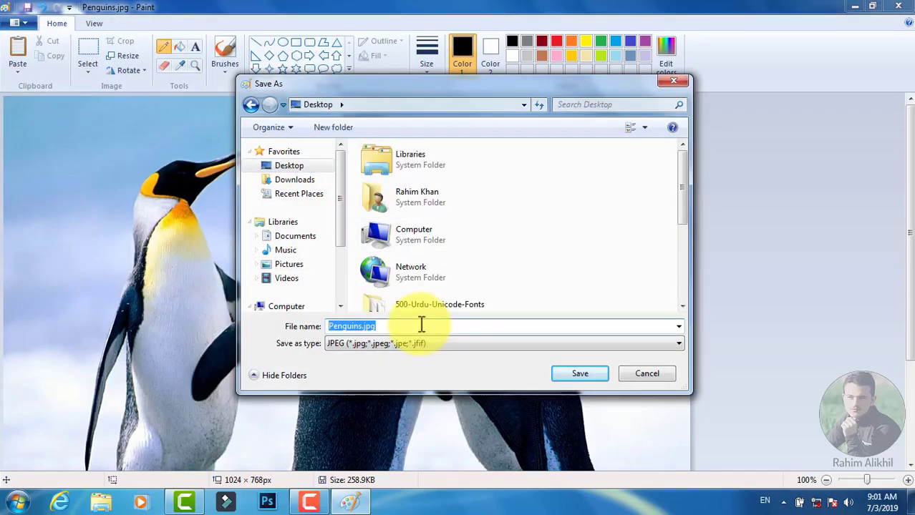
{"action": "type", "text": "444"}
{"action": "left_click", "coordinate": [577, 371]}
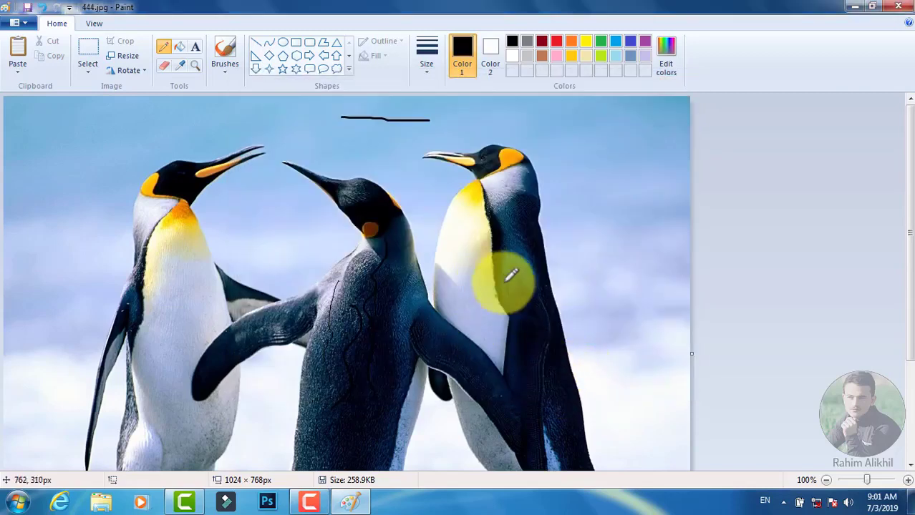
Cut a rectangular area of about 252 × 199 px around the left penguin's head.
{"action": "left_click", "coordinate": [96, 67]}
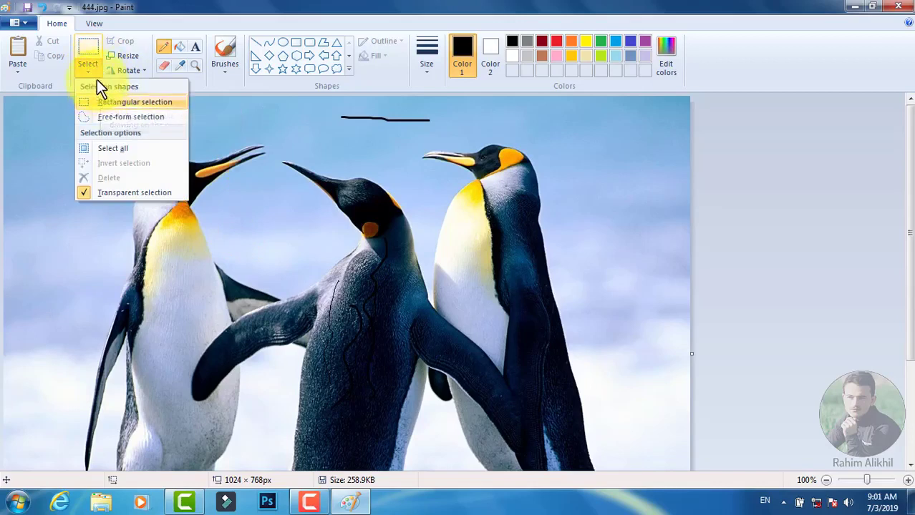
{"action": "left_click", "coordinate": [137, 105]}
{"action": "mouse_move", "coordinate": [99, 123]}
{"action": "left_mouse_down"}
{"action": "mouse_move", "coordinate": [184, 156]}
{"action": "mouse_move", "coordinate": [292, 221]}
{"action": "mouse_move", "coordinate": [254, 256]}
{"action": "mouse_move", "coordinate": [270, 256]}
{"action": "left_mouse_up"}
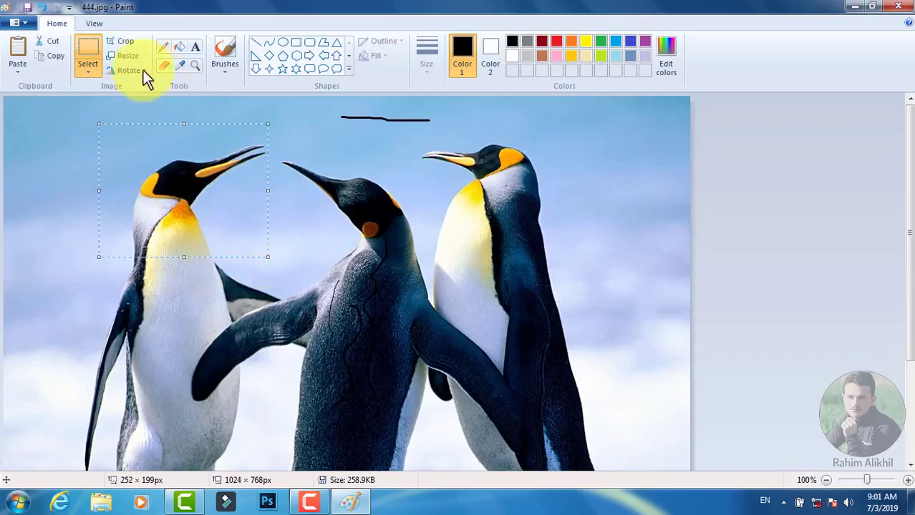
{"action": "left_click", "coordinate": [53, 42]}
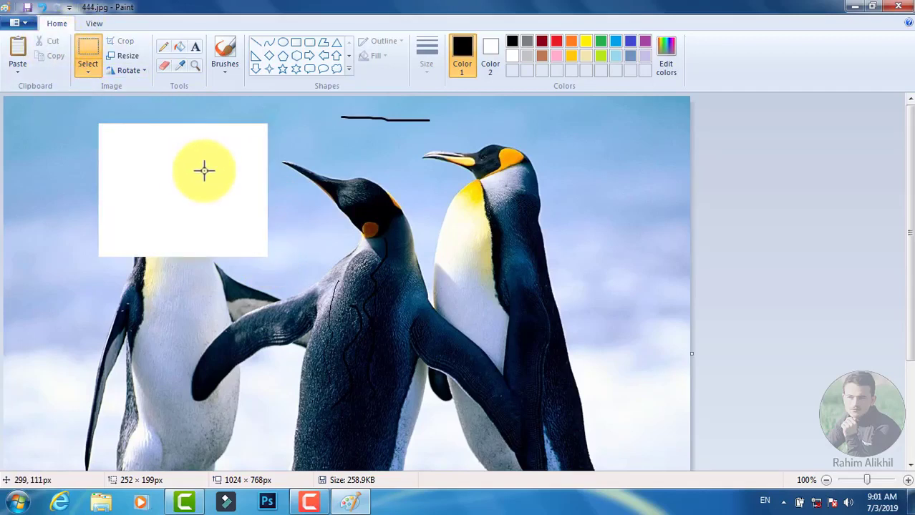
Paste the cut penguin head slightly offset from its original place, and undo both the paste and the cut.
{"action": "left_click", "coordinate": [18, 57]}
{"action": "left_click_drag", "start_coordinate": [63, 103], "coordinate": [219, 187]}
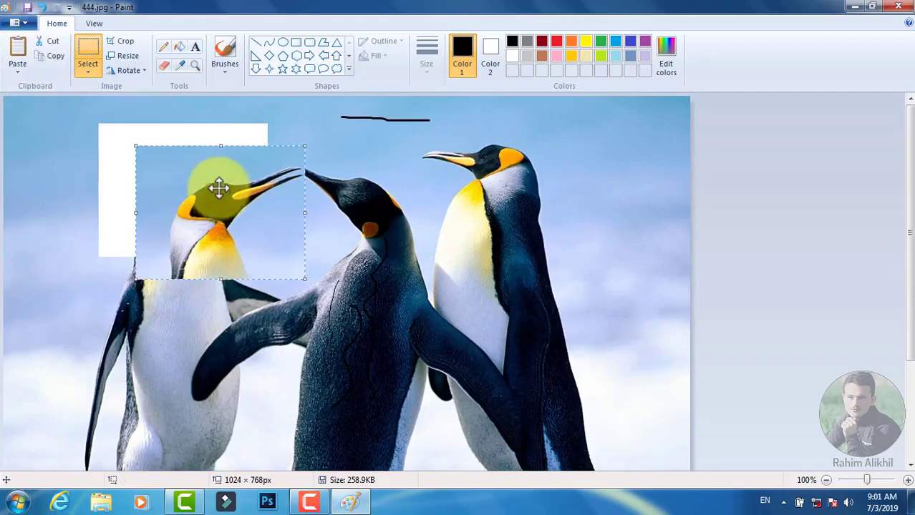
{"action": "key", "text": "ctrl+z"}
{"action": "key", "text": "ctrl+z"}
Duplicate a rectangular area of about 294 × 187 px around the left penguin's head over the middle penguin, and undo the duplicate.
{"action": "left_click_drag", "start_coordinate": [93, 127], "coordinate": [291, 252]}
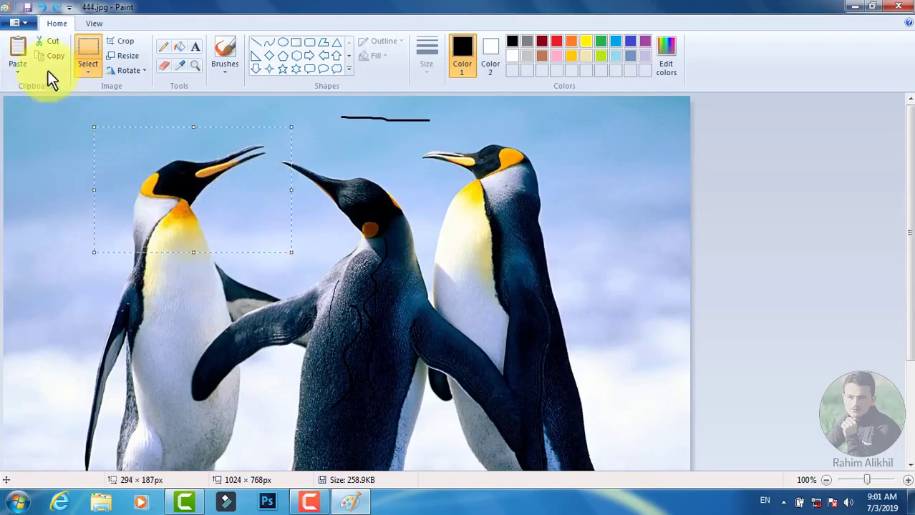
{"action": "left_click", "coordinate": [18, 51]}
{"action": "left_click_drag", "start_coordinate": [186, 210], "coordinate": [338, 289]}
{"action": "key", "text": "ctrl+z"}
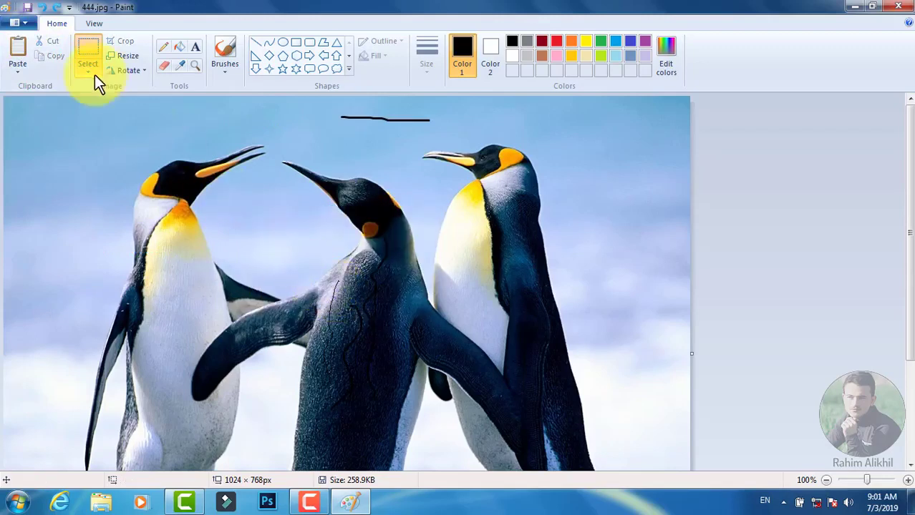
Select a rectangle of about 270 × 217 px around the left penguin's upper body and try moving it slightly.
{"action": "left_click", "coordinate": [95, 74]}
{"action": "left_click", "coordinate": [139, 105]}
{"action": "left_click_drag", "start_coordinate": [88, 138], "coordinate": [271, 284]}
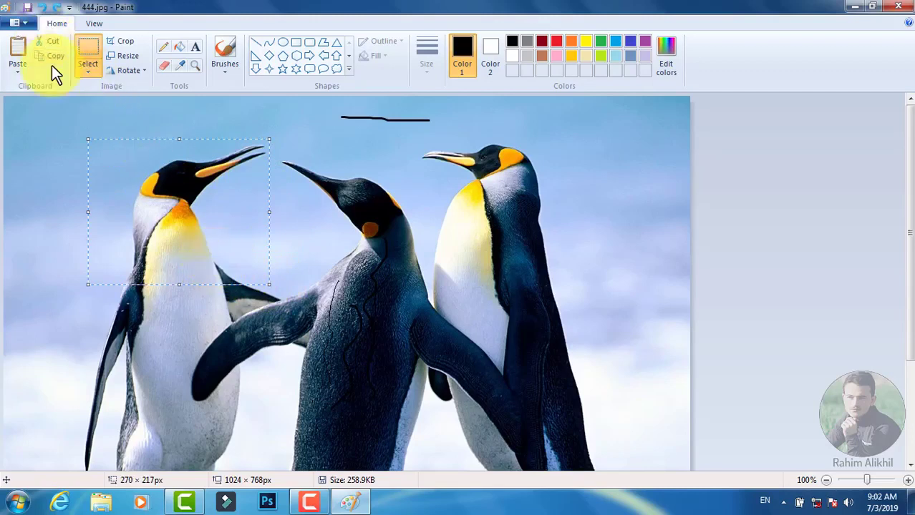
{"action": "left_click_drag", "start_coordinate": [179, 214], "coordinate": [192, 239]}
{"action": "left_click", "coordinate": [113, 143]}
Move a free-form selection of the left penguin's upper body toward the middle penguin, and undo the move.
{"action": "left_click", "coordinate": [92, 69]}
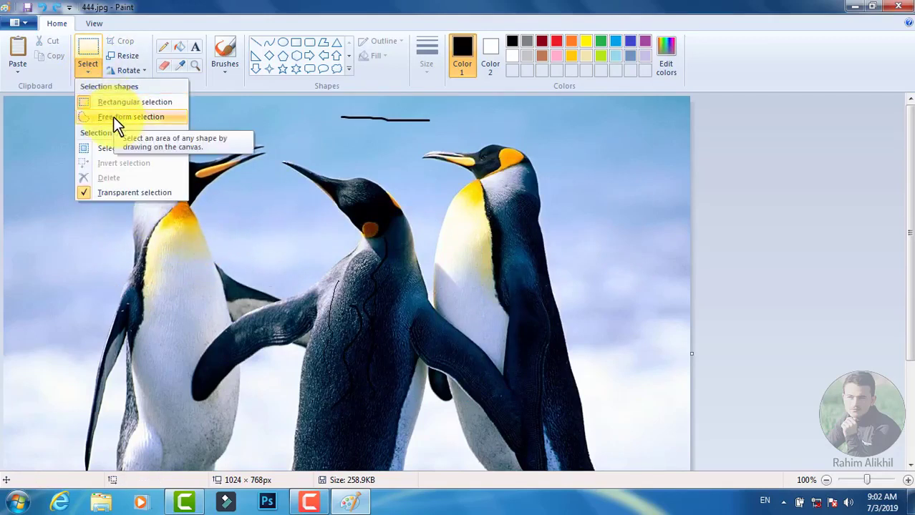
{"action": "left_click", "coordinate": [114, 116]}
{"action": "mouse_move", "coordinate": [256, 138]}
{"action": "left_mouse_down"}
{"action": "mouse_move", "coordinate": [136, 181]}
{"action": "mouse_move", "coordinate": [103, 310]}
{"action": "mouse_move", "coordinate": [170, 368]}
{"action": "left_mouse_up"}
{"action": "left_click_drag", "start_coordinate": [219, 224], "coordinate": [290, 133]}
{"action": "left_click_drag", "start_coordinate": [237, 299], "coordinate": [228, 270]}
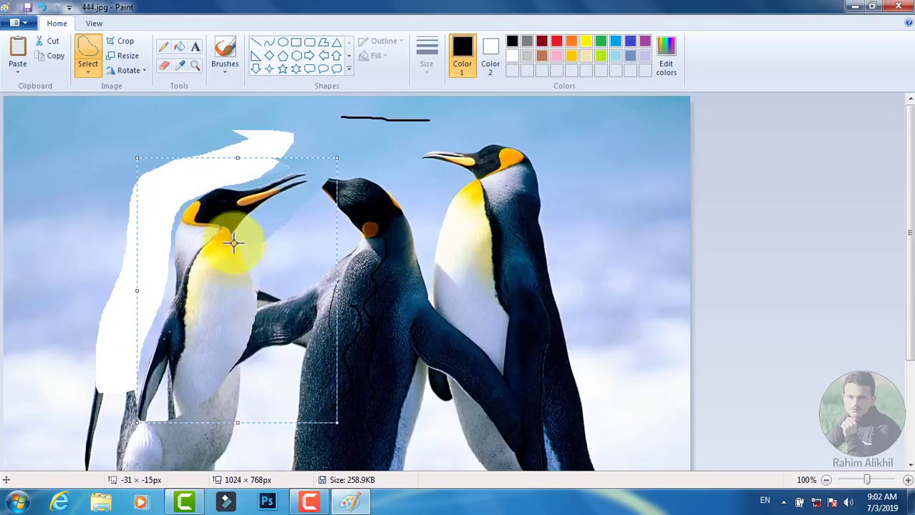
{"action": "key", "text": "ctrl+z"}
Copy a free-form selection of the left penguin, paste it over the middle of the picture, and undo the paste.
{"action": "mouse_move", "coordinate": [180, 145]}
{"action": "left_mouse_down"}
{"action": "mouse_move", "coordinate": [113, 256]}
{"action": "mouse_move", "coordinate": [84, 377]}
{"action": "mouse_move", "coordinate": [234, 300]}
{"action": "mouse_move", "coordinate": [287, 183]}
{"action": "mouse_move", "coordinate": [188, 131]}
{"action": "left_mouse_up"}
{"action": "left_click", "coordinate": [56, 57]}
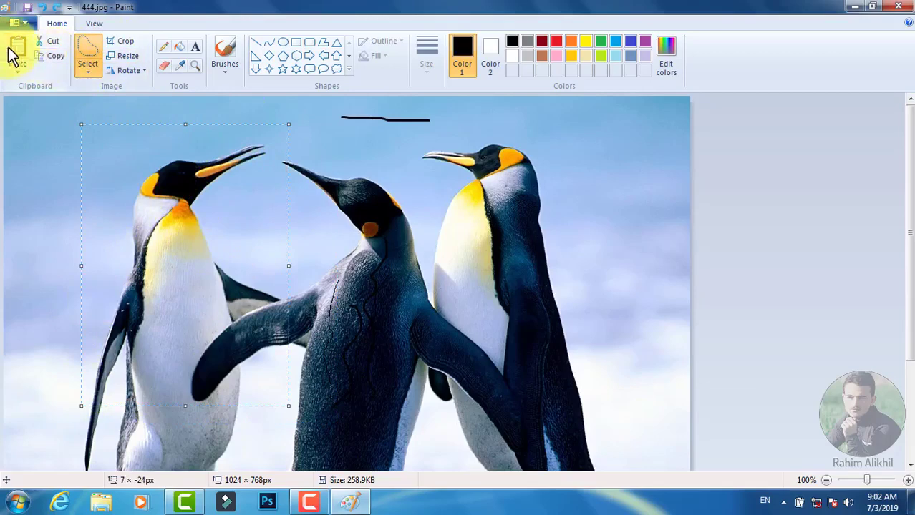
{"action": "left_click", "coordinate": [18, 51]}
{"action": "left_click_drag", "start_coordinate": [67, 164], "coordinate": [343, 197]}
{"action": "key", "text": "ctrl+z"}
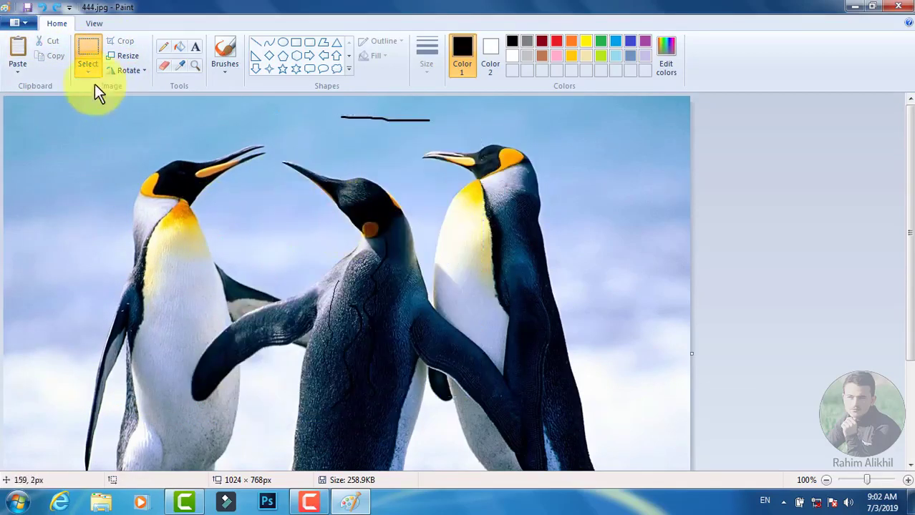
Select the entire picture, delete it, and undo the deletion.
{"action": "left_click", "coordinate": [89, 66]}
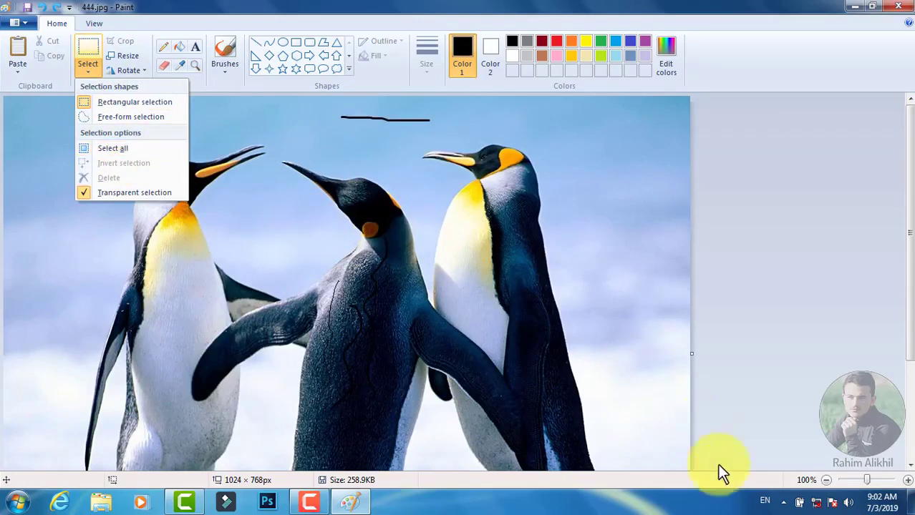
{"action": "left_click", "coordinate": [826, 481]}
{"action": "left_click", "coordinate": [826, 480]}
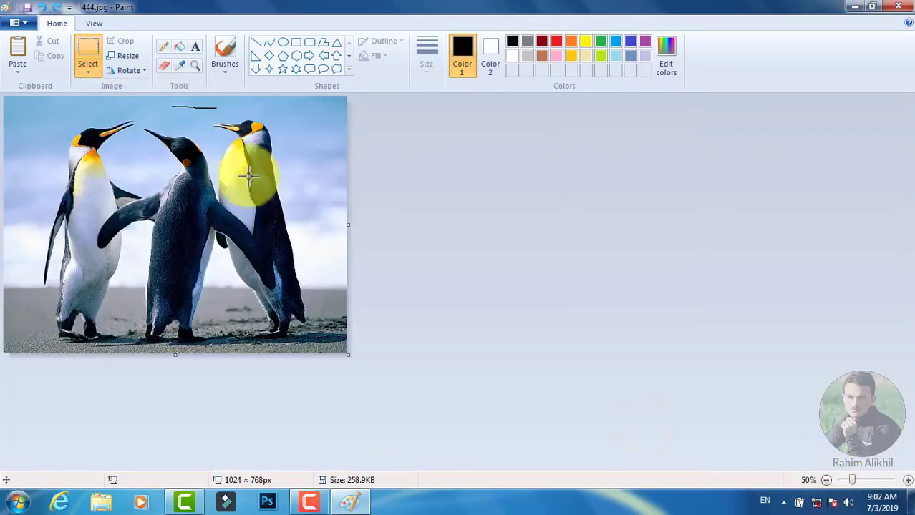
{"action": "left_click", "coordinate": [94, 72]}
{"action": "left_click", "coordinate": [116, 149]}
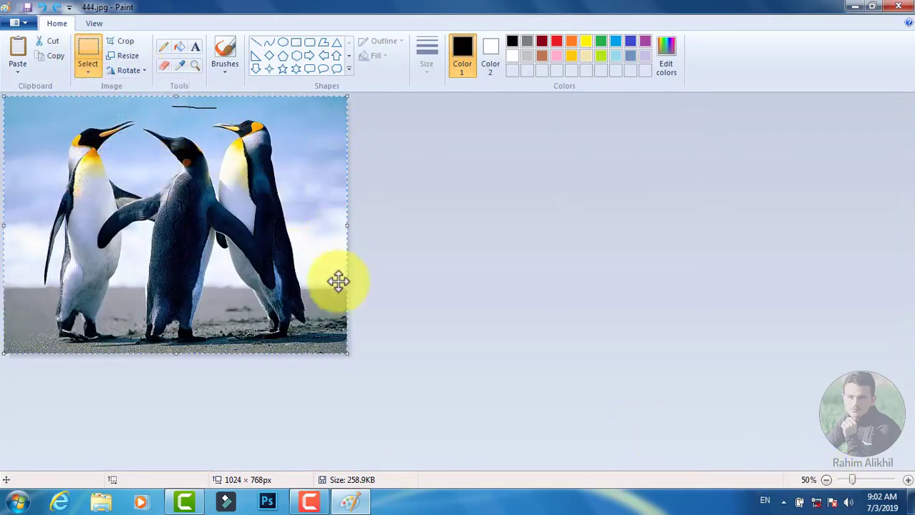
{"action": "key", "text": "Delete"}
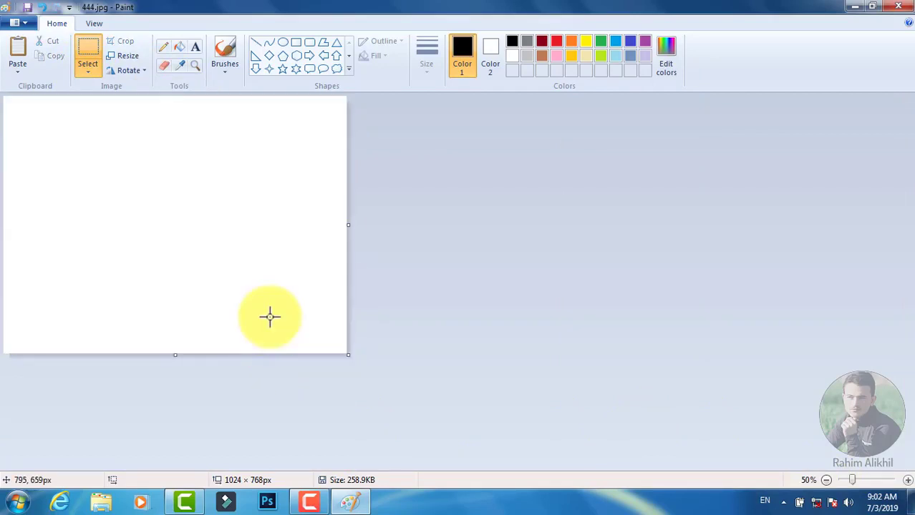
{"action": "key", "text": "ctrl+z"}
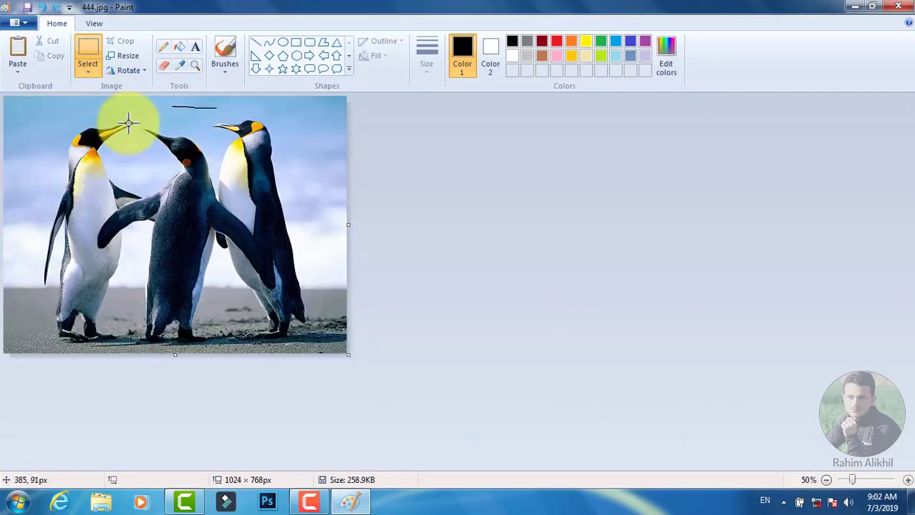
Delete a free-form area around the left penguin's head using the selection options, and undo the deletion.
{"action": "left_click", "coordinate": [80, 67]}
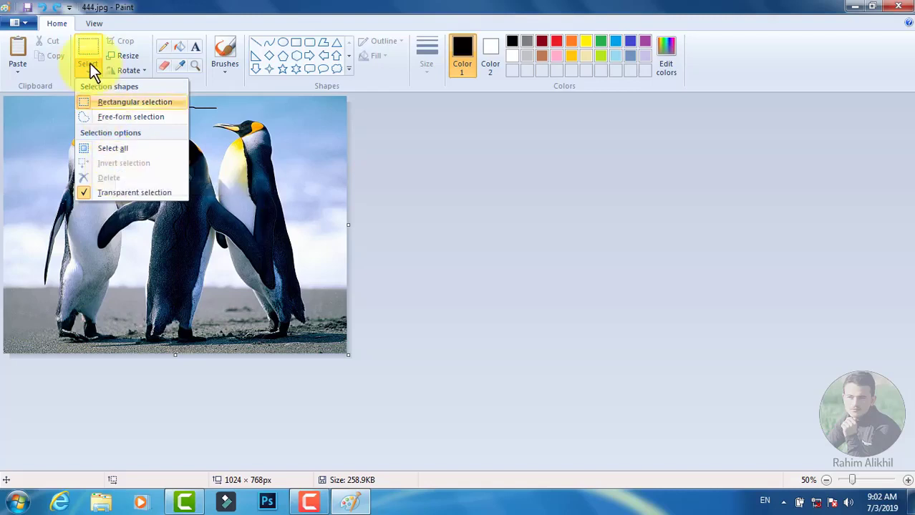
{"action": "left_click", "coordinate": [115, 117]}
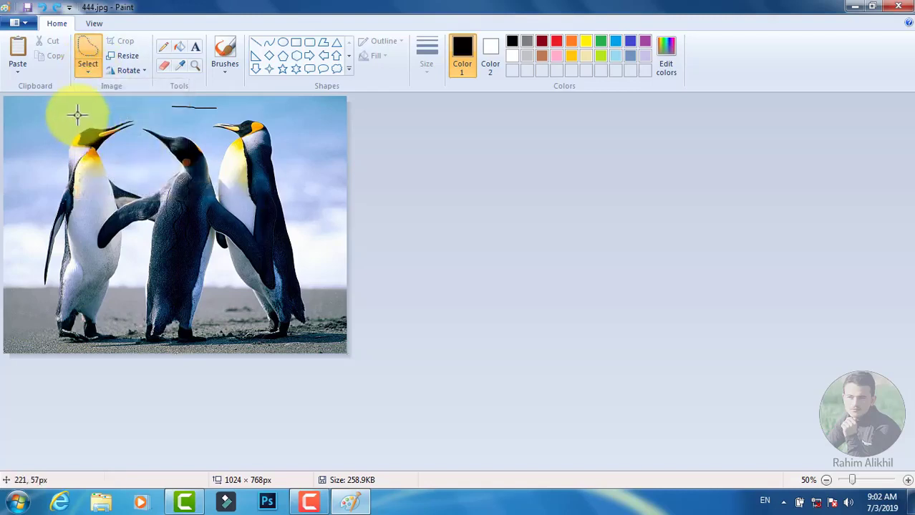
{"action": "mouse_move", "coordinate": [78, 115]}
{"action": "left_mouse_down"}
{"action": "mouse_move", "coordinate": [58, 159]}
{"action": "mouse_move", "coordinate": [88, 179]}
{"action": "mouse_move", "coordinate": [156, 148]}
{"action": "mouse_move", "coordinate": [157, 108]}
{"action": "mouse_move", "coordinate": [90, 105]}
{"action": "mouse_move", "coordinate": [69, 116]}
{"action": "left_mouse_up"}
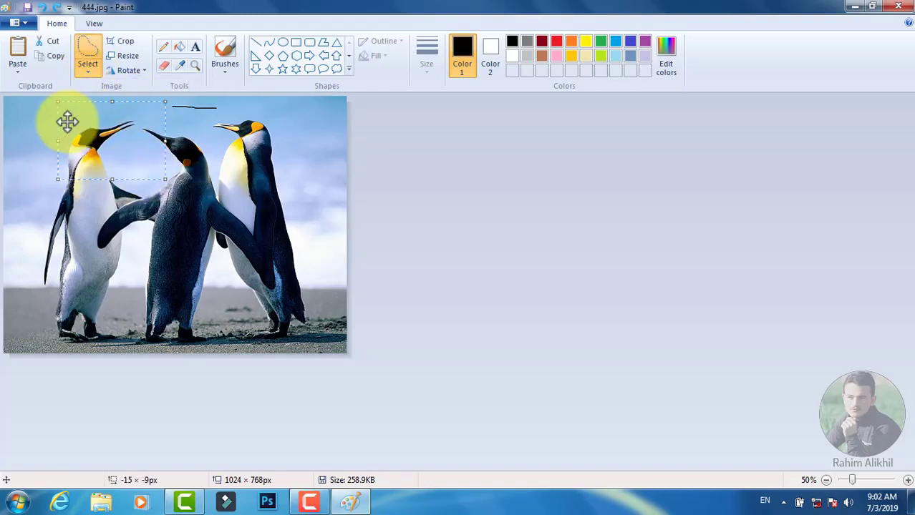
{"action": "left_click", "coordinate": [88, 72]}
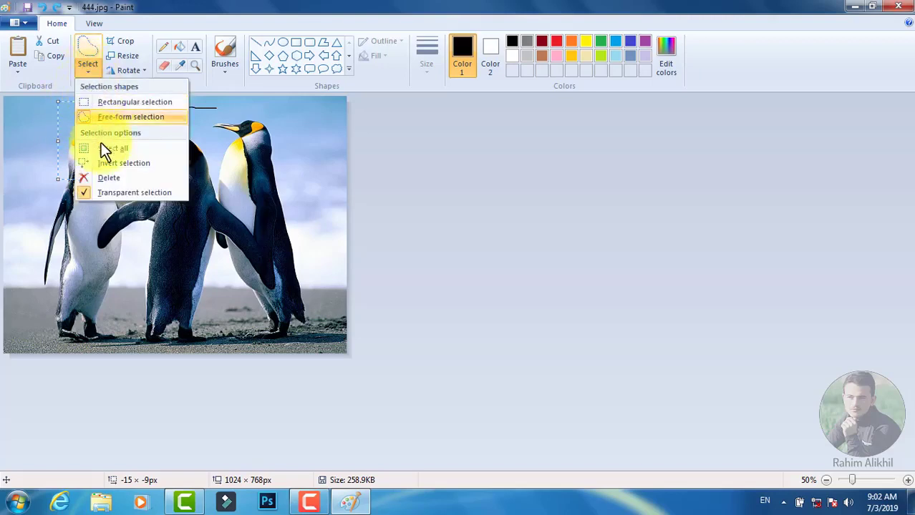
{"action": "left_click", "coordinate": [108, 179]}
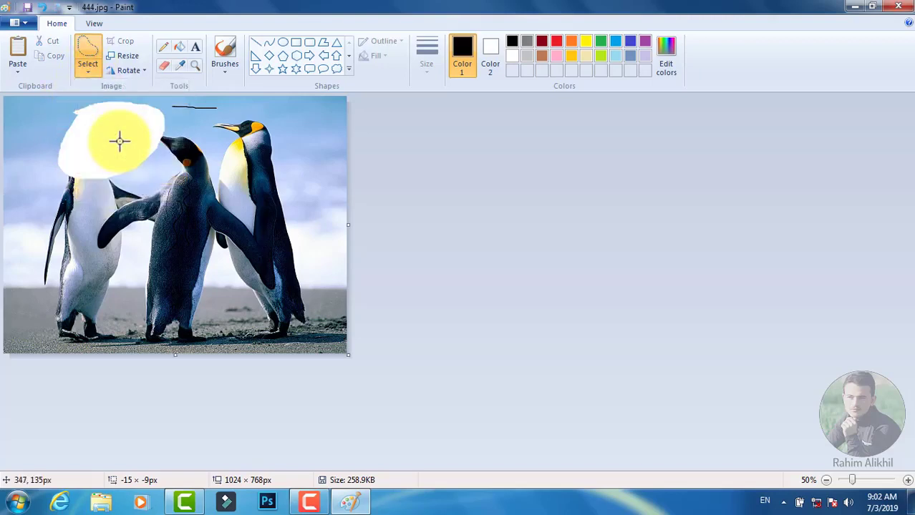
{"action": "key", "text": "ctrl+z"}
Move a free-form selection of the left penguin's head onto the right penguin's body, and undo the move.
{"action": "left_click", "coordinate": [89, 72]}
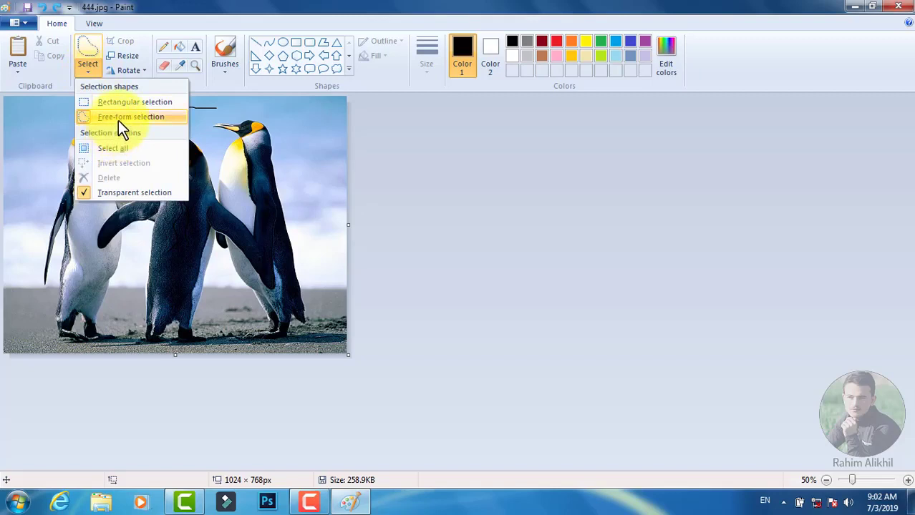
{"action": "left_click", "coordinate": [118, 120]}
{"action": "mouse_move", "coordinate": [55, 120]}
{"action": "left_mouse_down"}
{"action": "mouse_move", "coordinate": [79, 107]}
{"action": "mouse_move", "coordinate": [90, 171]}
{"action": "mouse_move", "coordinate": [58, 132]}
{"action": "mouse_move", "coordinate": [266, 169]}
{"action": "left_mouse_up"}
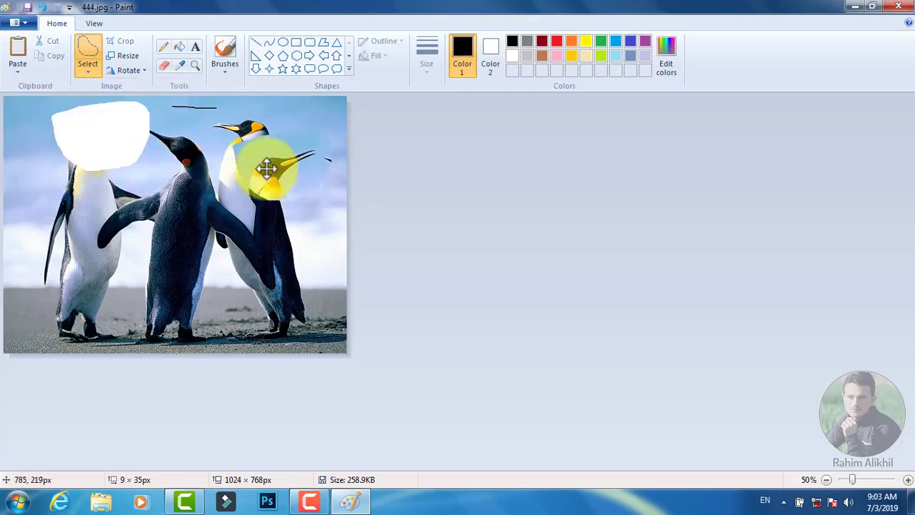
{"action": "key", "text": "ctrl+z"}
Invert a free-form selection around the left penguin's head, delete everything outside the head area, and undo the deletion.
{"action": "mouse_move", "coordinate": [67, 127]}
{"action": "left_mouse_down"}
{"action": "mouse_move", "coordinate": [147, 118]}
{"action": "mouse_move", "coordinate": [147, 161]}
{"action": "mouse_move", "coordinate": [95, 184]}
{"action": "mouse_move", "coordinate": [65, 139]}
{"action": "left_mouse_up"}
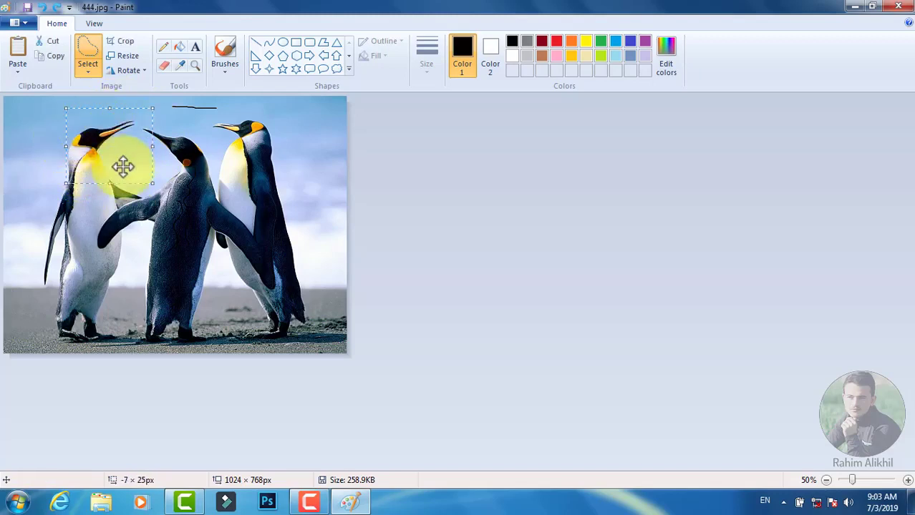
{"action": "left_click", "coordinate": [91, 71]}
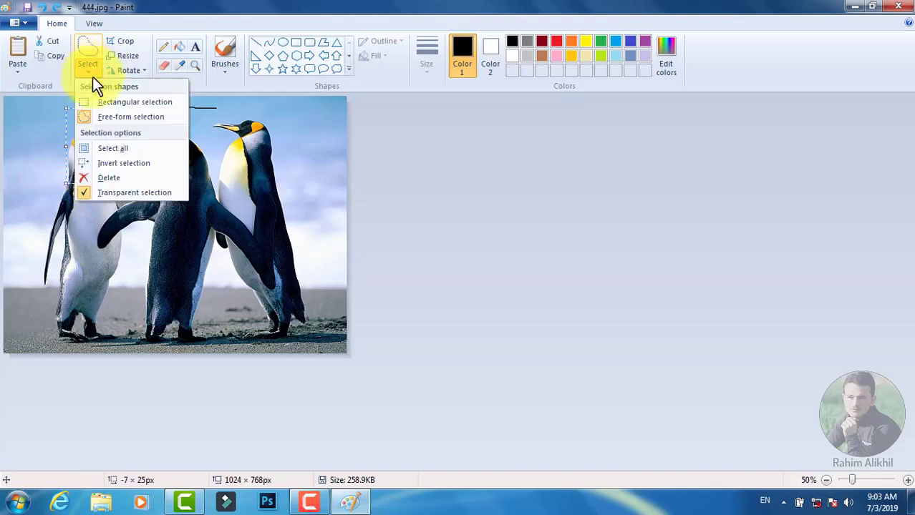
{"action": "left_click", "coordinate": [142, 163]}
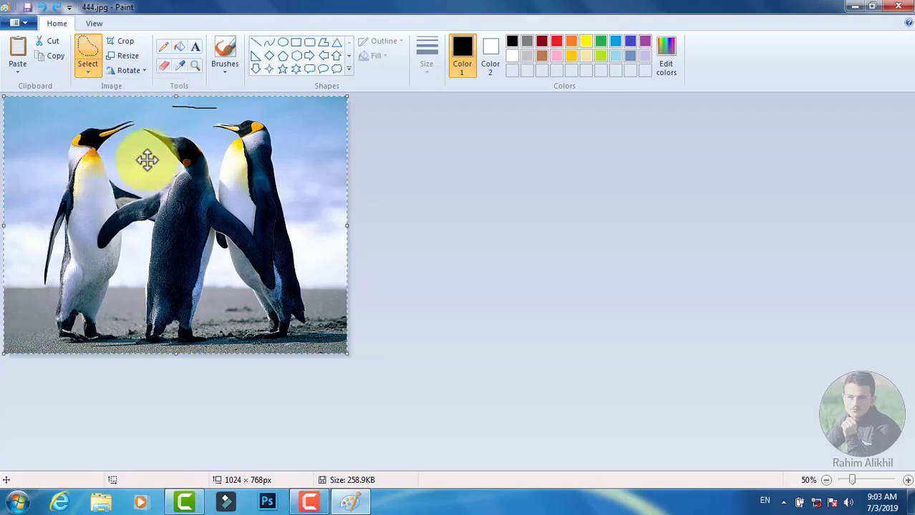
{"action": "left_click", "coordinate": [90, 71]}
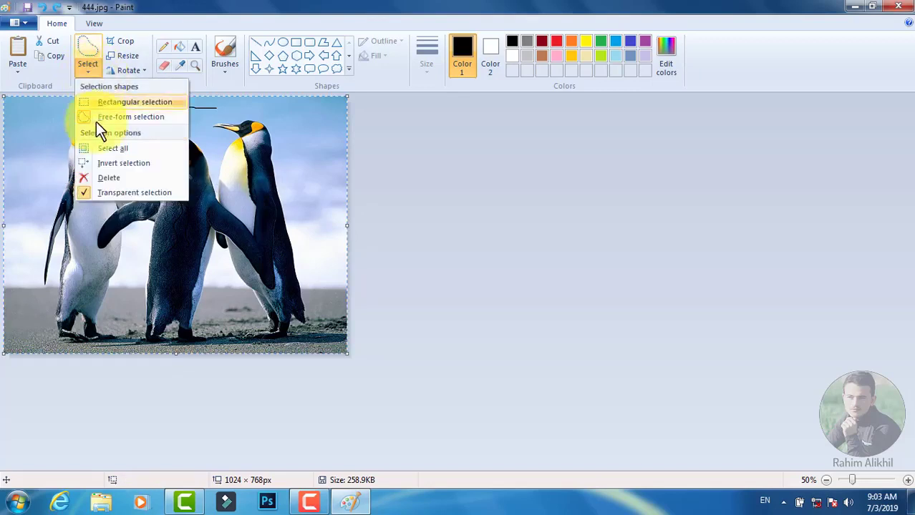
{"action": "left_click", "coordinate": [114, 178]}
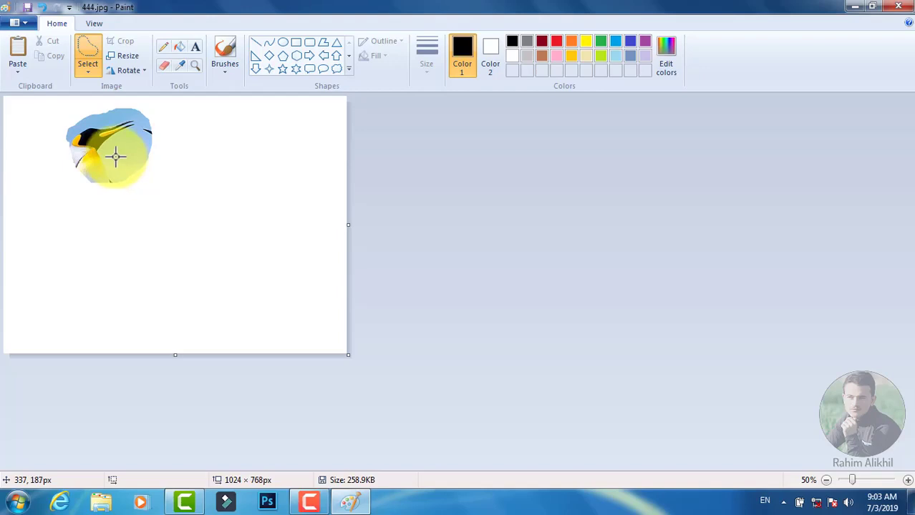
{"action": "key", "text": "ctrl+z"}
Delete a new free-form selection around the left penguin's head and neck without inverting it, and undo the deletion.
{"action": "mouse_move", "coordinate": [71, 113]}
{"action": "left_mouse_down"}
{"action": "mouse_move", "coordinate": [123, 109]}
{"action": "mouse_move", "coordinate": [123, 187]}
{"action": "mouse_move", "coordinate": [73, 125]}
{"action": "left_mouse_up"}
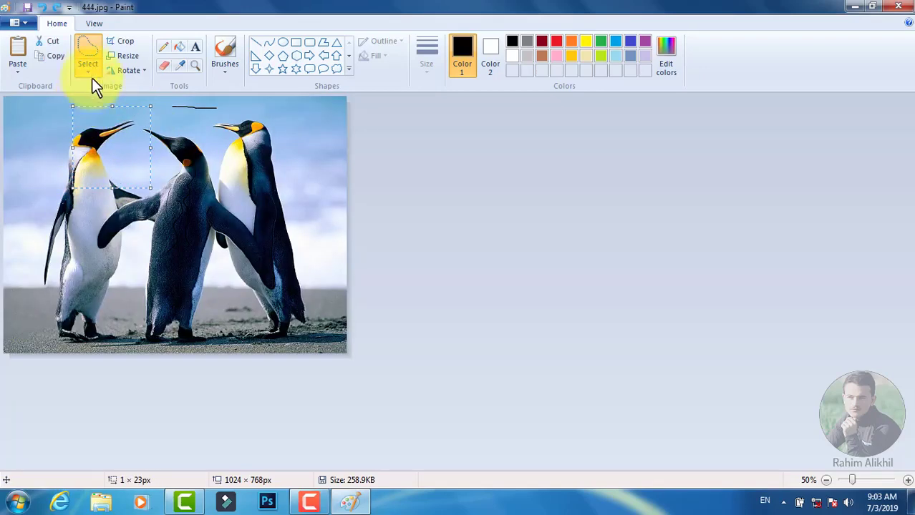
{"action": "left_click", "coordinate": [88, 68]}
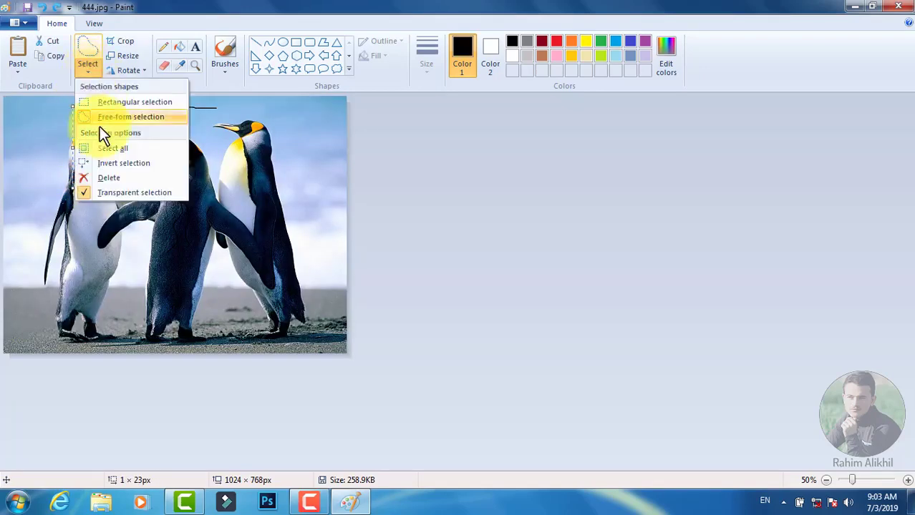
{"action": "left_click", "coordinate": [113, 178]}
{"action": "key", "text": "ctrl+z"}
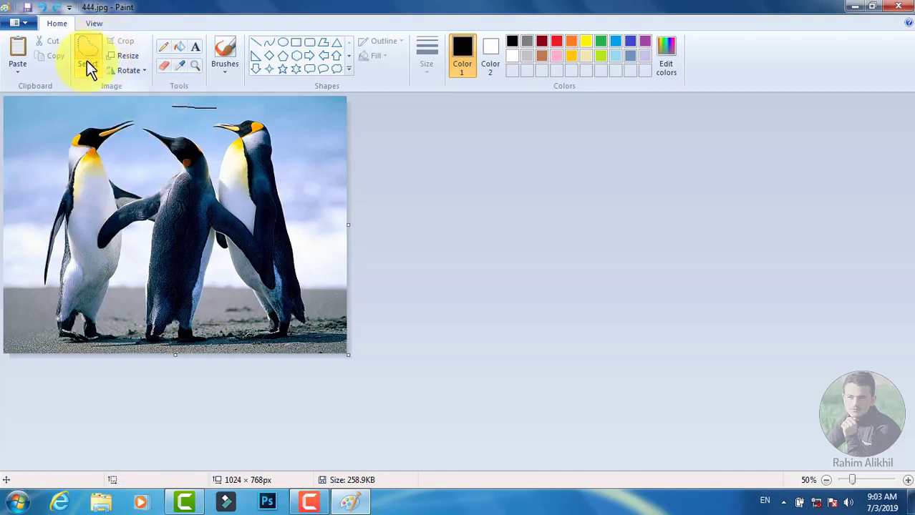
Turn off transparent selection.
{"action": "left_click", "coordinate": [87, 65]}
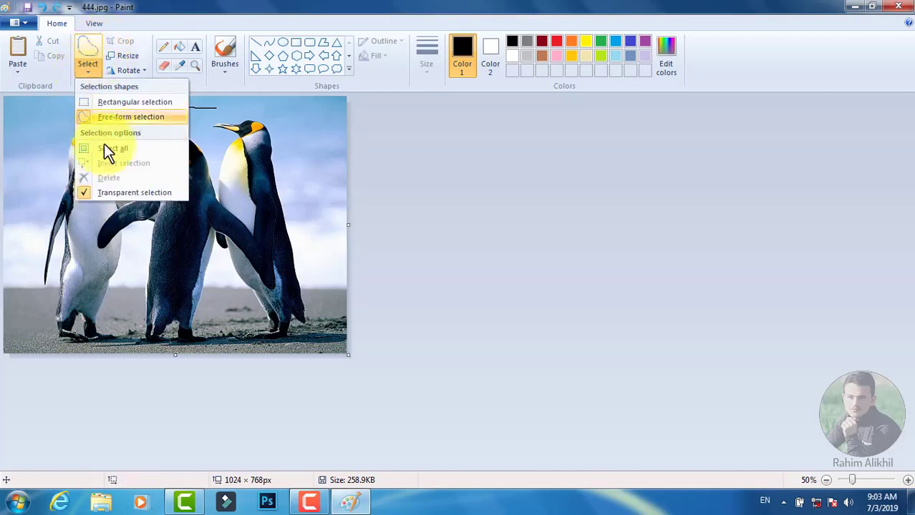
{"action": "left_click", "coordinate": [118, 193]}
{"action": "left_click", "coordinate": [99, 66]}
{"action": "left_click", "coordinate": [294, 226]}
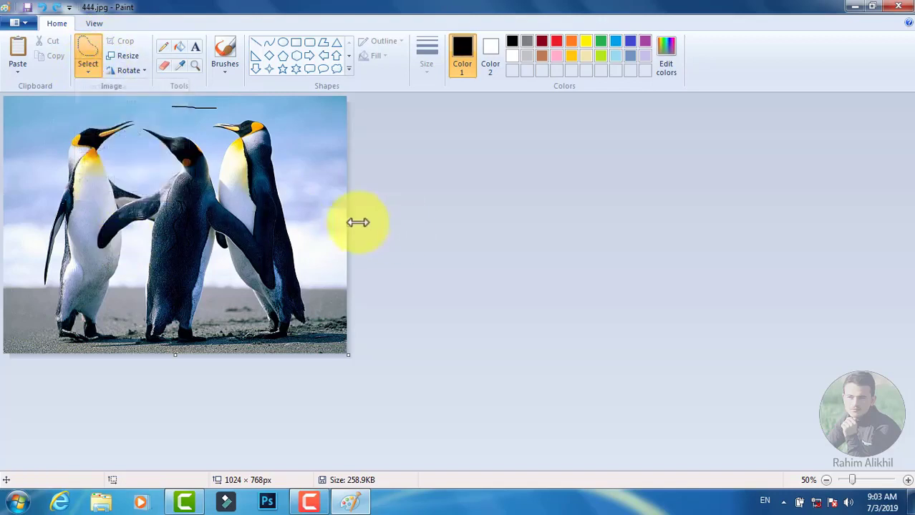
Widen the canvas to about 1784 px and draw a black rectangle of about 527 × 345 px in the new blank area.
{"action": "left_click_drag", "start_coordinate": [348, 224], "coordinate": [603, 225]}
{"action": "left_click", "coordinate": [298, 43]}
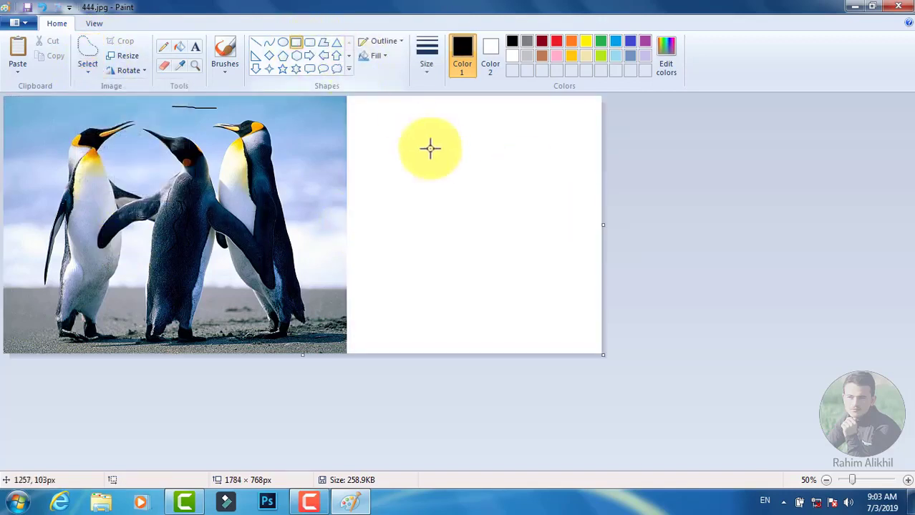
{"action": "mouse_move", "coordinate": [396, 157]}
{"action": "left_mouse_down"}
{"action": "mouse_move", "coordinate": [545, 234]}
{"action": "mouse_move", "coordinate": [572, 273]}
{"action": "left_mouse_up"}
Fill the inside of the rectangle with green.
{"action": "left_click", "coordinate": [180, 48]}
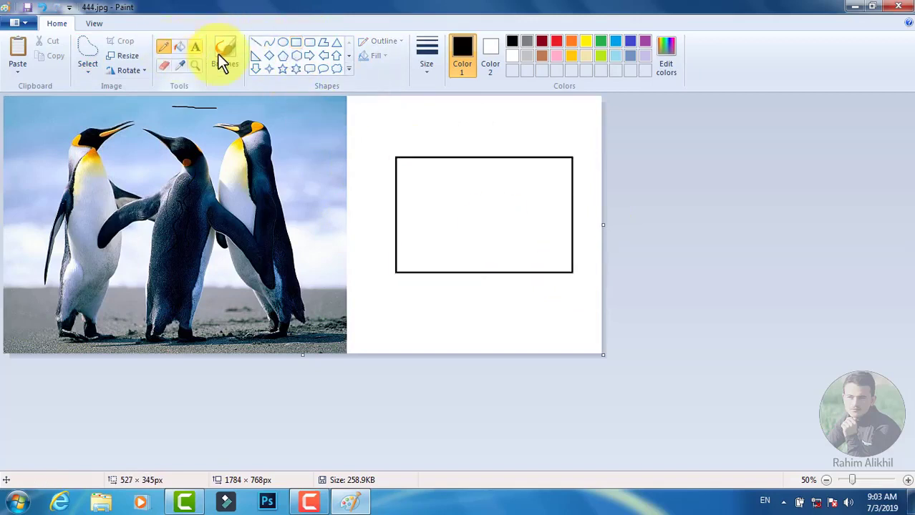
{"action": "left_click", "coordinate": [601, 41]}
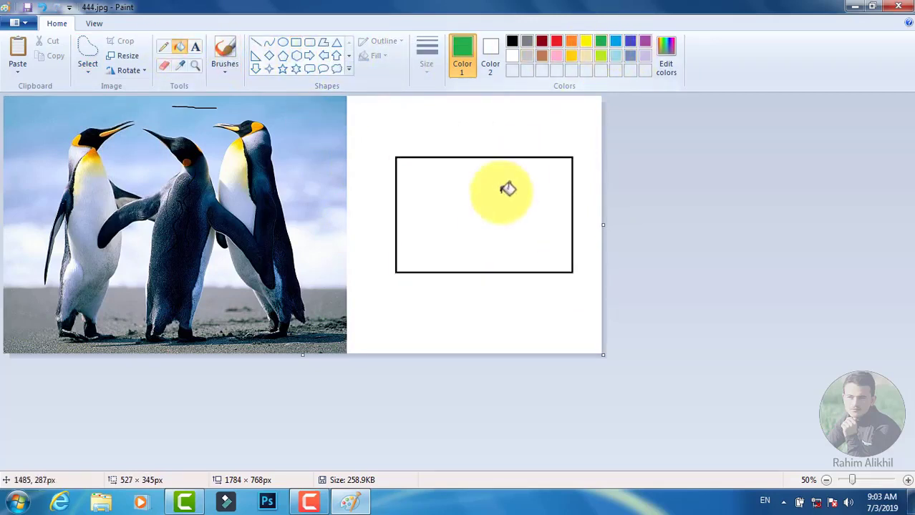
{"action": "left_click", "coordinate": [507, 188]}
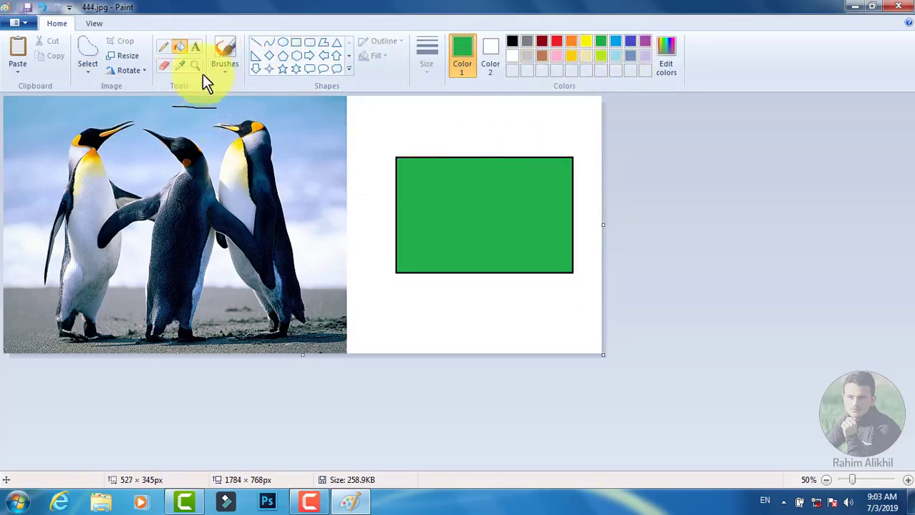
Draw a five-point star of about 143 × 137 px with a black outline above the green rectangle's upper-left corner.
{"action": "left_click", "coordinate": [282, 69]}
{"action": "mouse_move", "coordinate": [355, 103]}
{"action": "left_mouse_down"}
{"action": "mouse_move", "coordinate": [405, 158]}
{"action": "mouse_move", "coordinate": [408, 149]}
{"action": "left_mouse_up"}
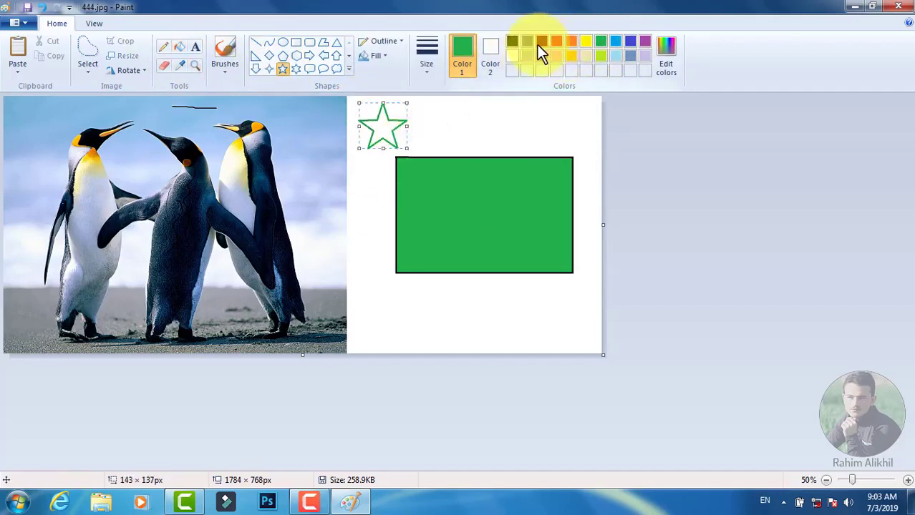
{"action": "left_click", "coordinate": [541, 41]}
{"action": "left_click", "coordinate": [512, 41]}
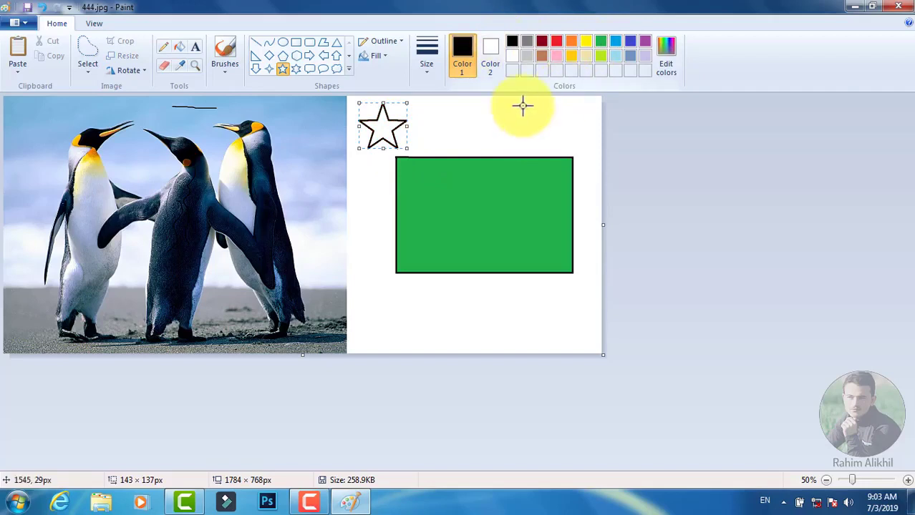
{"action": "left_click_drag", "start_coordinate": [393, 128], "coordinate": [391, 130]}
{"action": "left_click", "coordinate": [409, 131]}
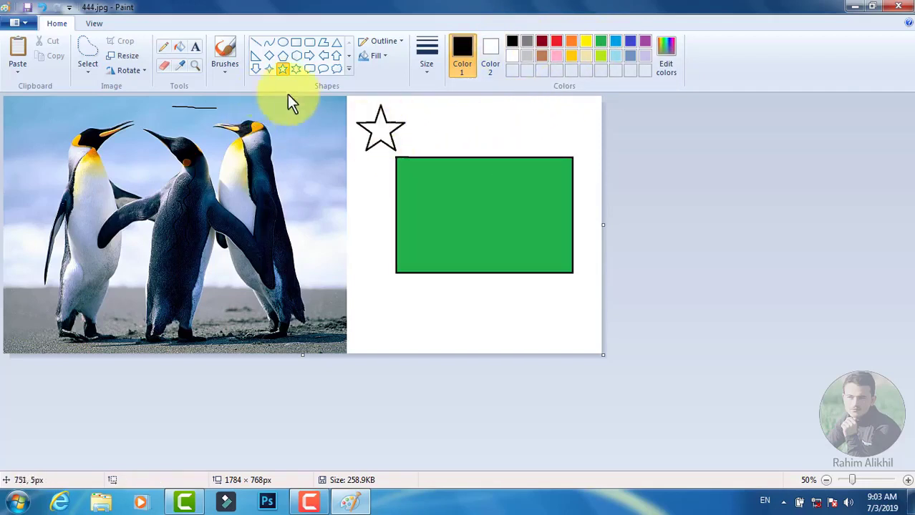
Select the star with a rectangular selection of about 173 × 157 px and move it to the middle of the green rectangle.
{"action": "left_click", "coordinate": [88, 68]}
{"action": "left_click", "coordinate": [115, 99]}
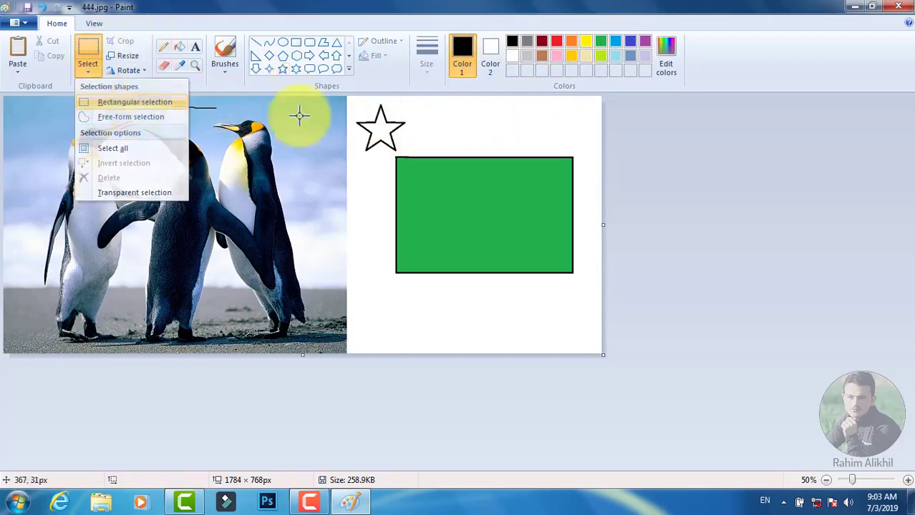
{"action": "left_click_drag", "start_coordinate": [362, 103], "coordinate": [508, 239]}
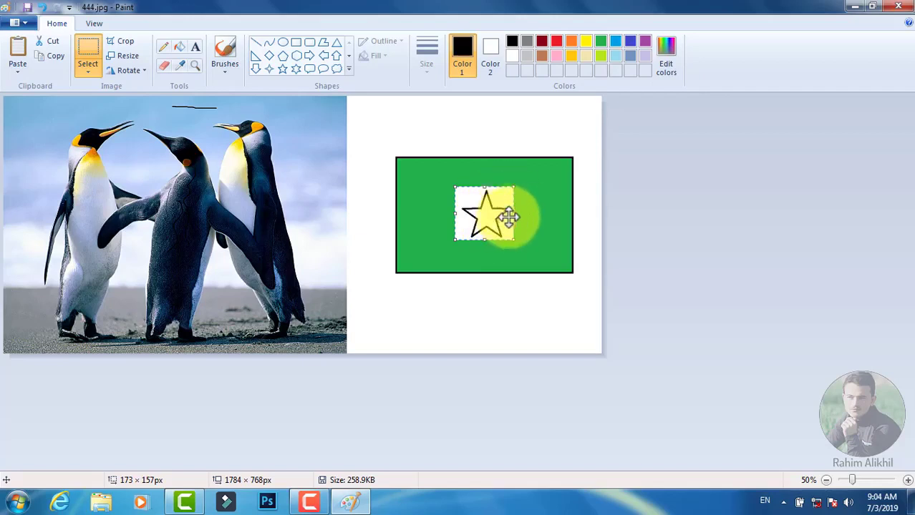
Turn on transparent selection, reposition the selected star near the middle of the green rectangle and deselect it.
{"action": "left_click", "coordinate": [86, 65]}
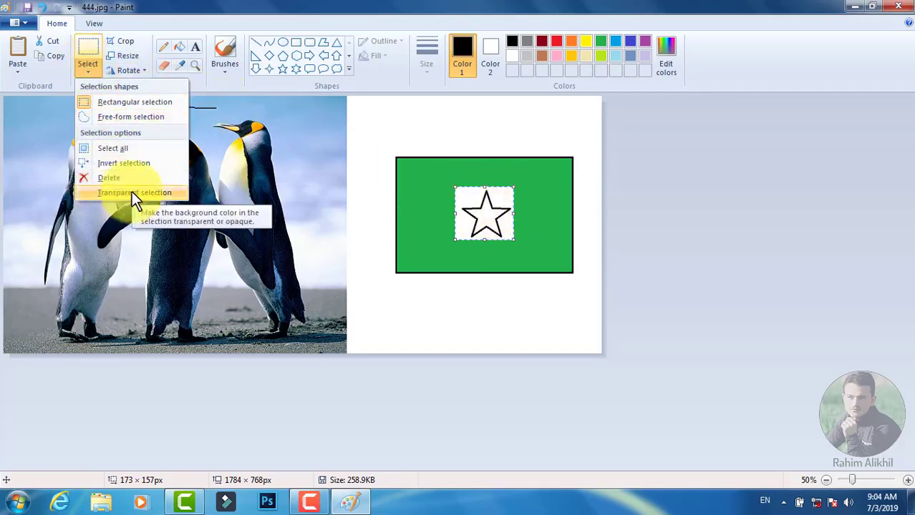
{"action": "left_click", "coordinate": [134, 193]}
{"action": "mouse_move", "coordinate": [492, 222]}
{"action": "left_mouse_down"}
{"action": "mouse_move", "coordinate": [422, 222]}
{"action": "mouse_move", "coordinate": [544, 288]}
{"action": "mouse_move", "coordinate": [451, 262]}
{"action": "mouse_move", "coordinate": [482, 199]}
{"action": "mouse_move", "coordinate": [484, 228]}
{"action": "left_mouse_up"}
{"action": "left_click", "coordinate": [88, 69]}
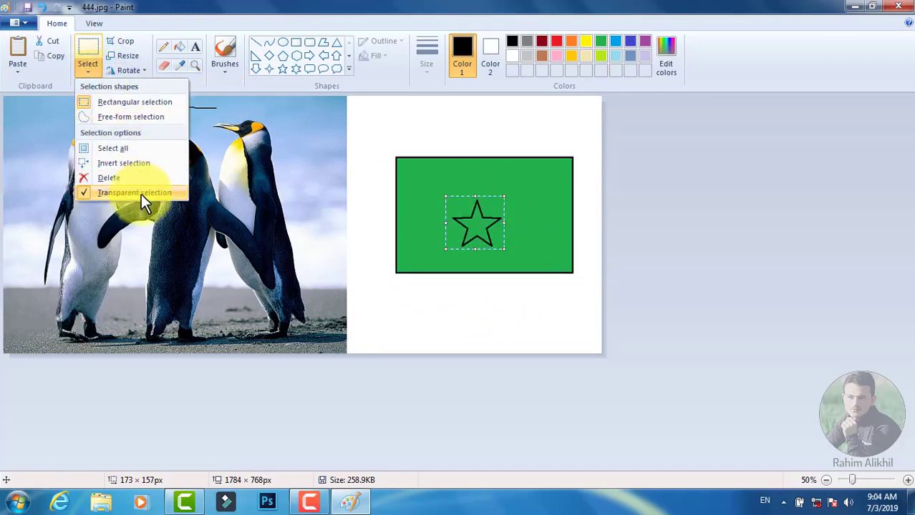
{"action": "left_click", "coordinate": [469, 226]}
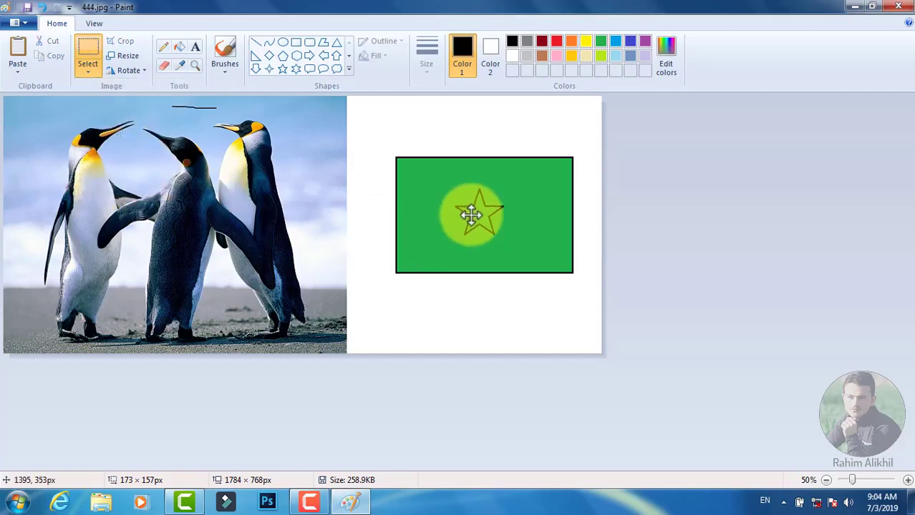
{"action": "left_click_drag", "start_coordinate": [471, 215], "coordinate": [472, 218]}
{"action": "left_click", "coordinate": [358, 120]}
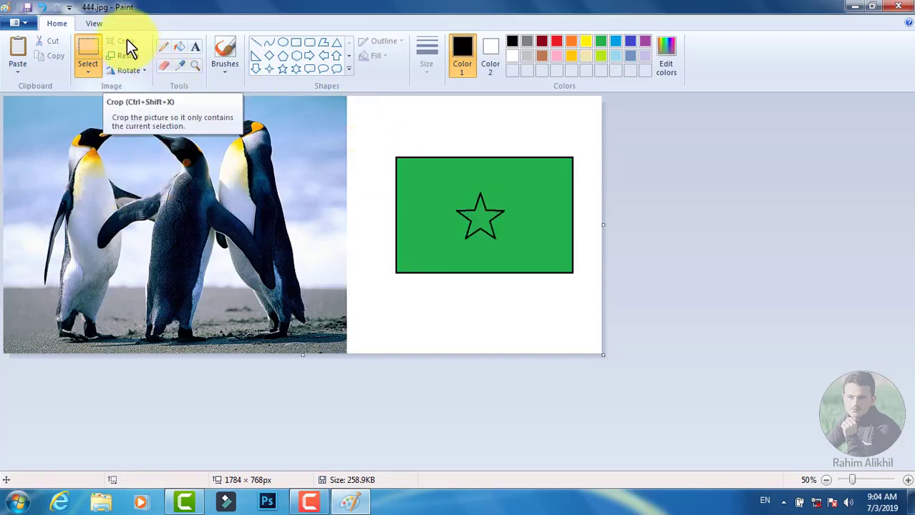
Select the green rectangle with a rectangular selection of about 551 × 373 px and crop the picture to it.
{"action": "left_click", "coordinate": [90, 68]}
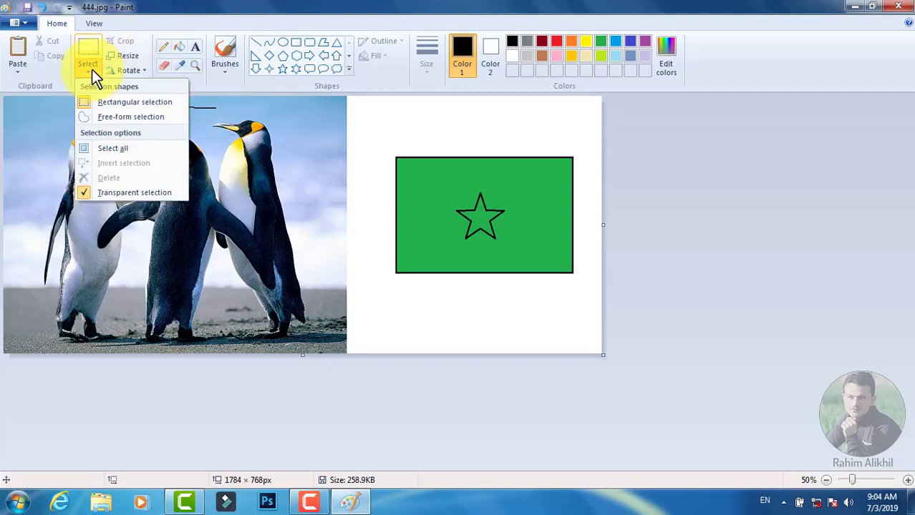
{"action": "left_click", "coordinate": [111, 104]}
{"action": "left_click_drag", "start_coordinate": [394, 152], "coordinate": [579, 277]}
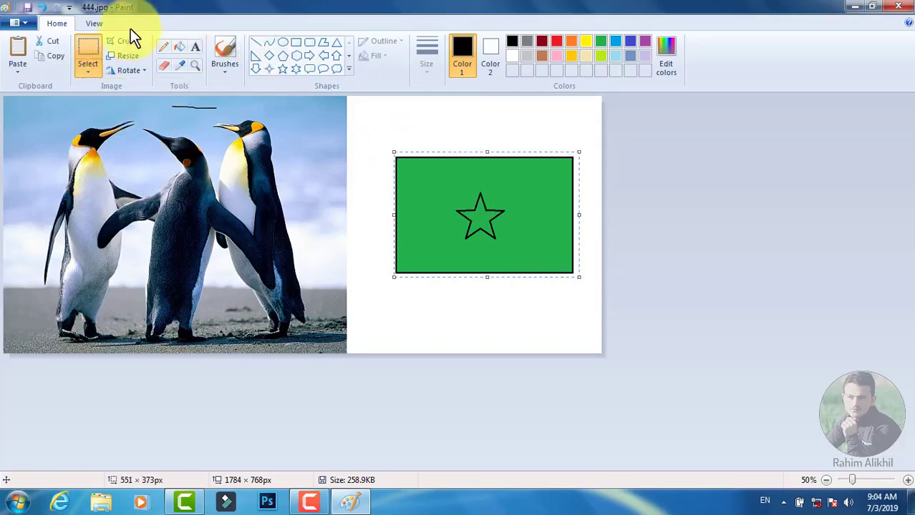
{"action": "left_click", "coordinate": [123, 41]}
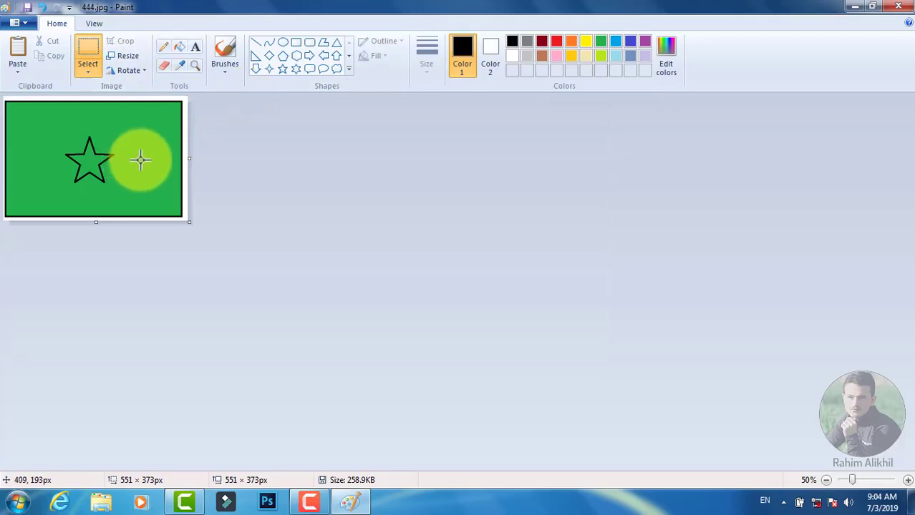
Resize the picture by pixels to a horizontal size of 600, maintaining the aspect ratio.
{"action": "left_click", "coordinate": [126, 55]}
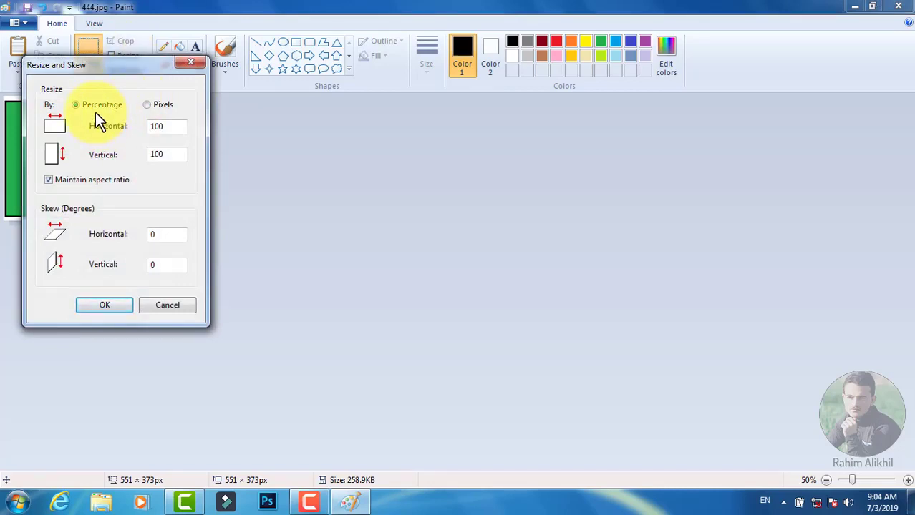
{"action": "left_click", "coordinate": [164, 107]}
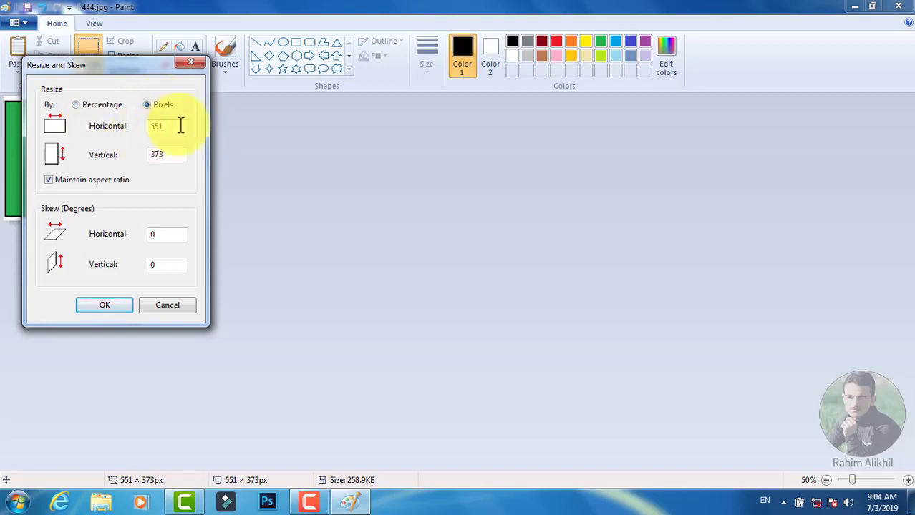
{"action": "left_click_drag", "start_coordinate": [180, 125], "coordinate": [138, 126]}
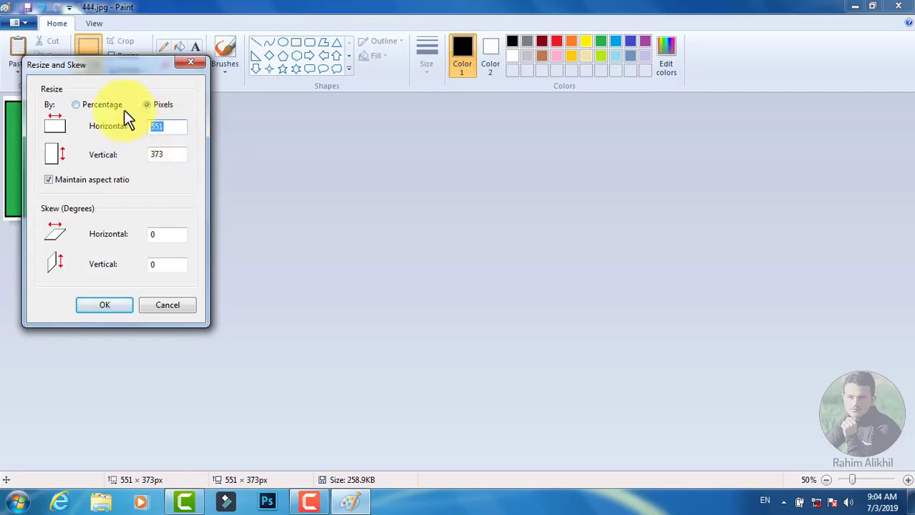
{"action": "type", "text": "600"}
{"action": "left_click", "coordinate": [123, 304]}
Resize the picture to a horizontal size of 1200 pixels without maintaining the aspect ratio.
{"action": "left_click", "coordinate": [129, 59]}
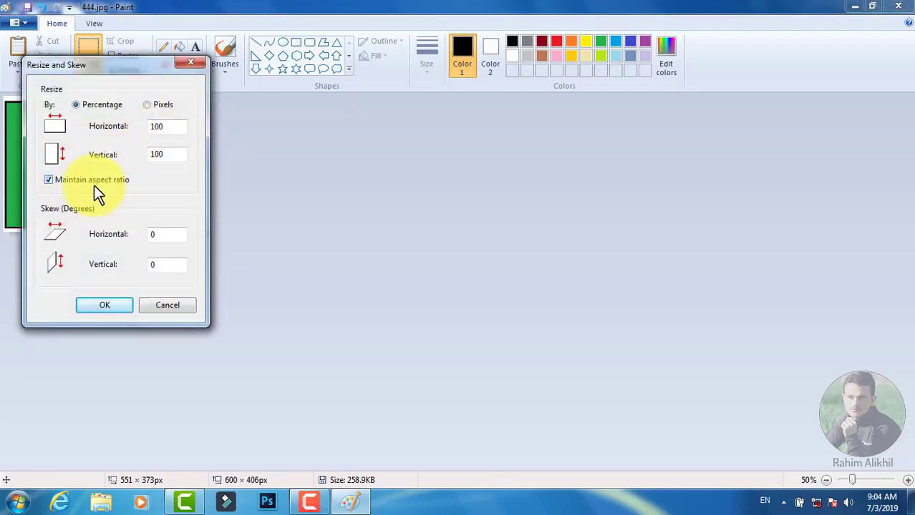
{"action": "left_click_drag", "start_coordinate": [118, 68], "coordinate": [563, 66]}
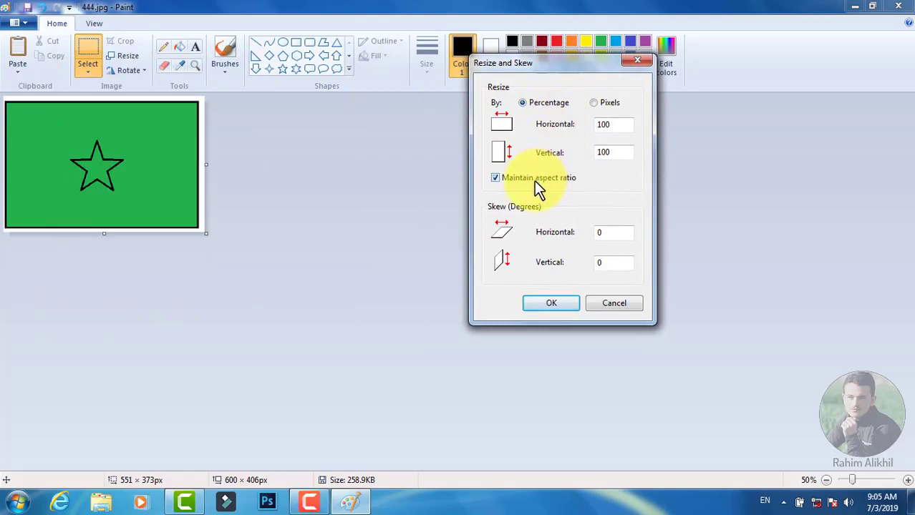
{"action": "left_click", "coordinate": [515, 177]}
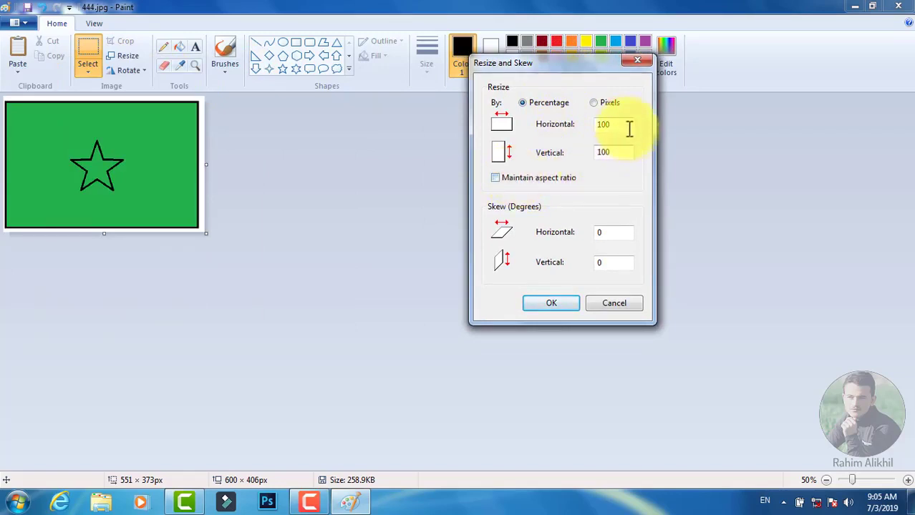
{"action": "left_click", "coordinate": [594, 105]}
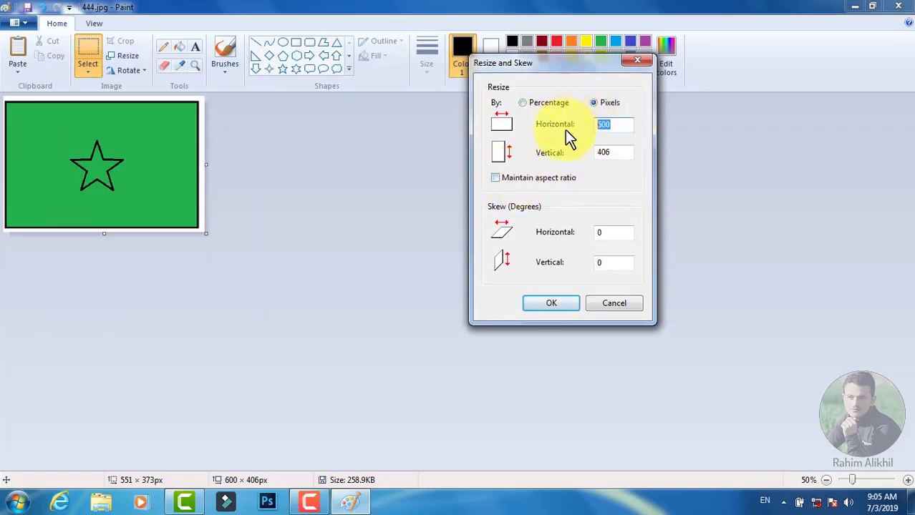
{"action": "type", "text": "1200"}
{"action": "key", "text": "Return"}
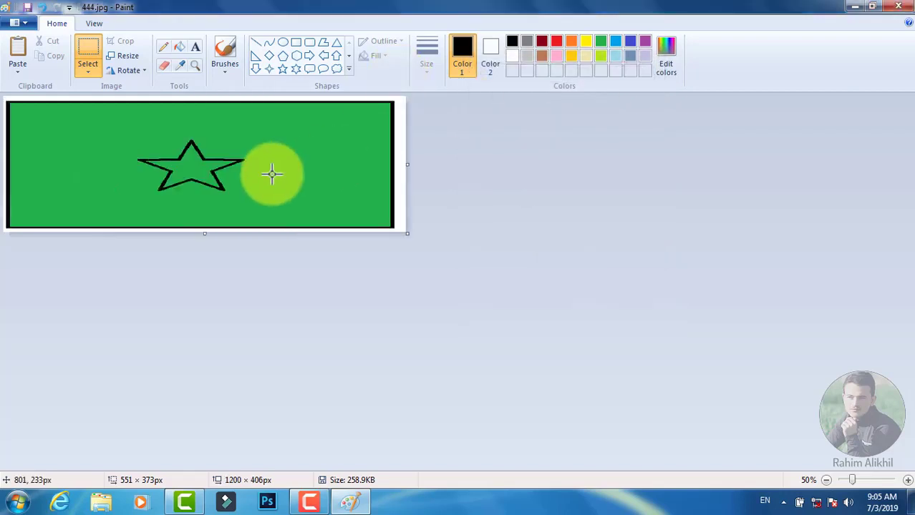
Try to skew the picture horizontally by 90 degrees.
{"action": "left_click", "coordinate": [123, 55]}
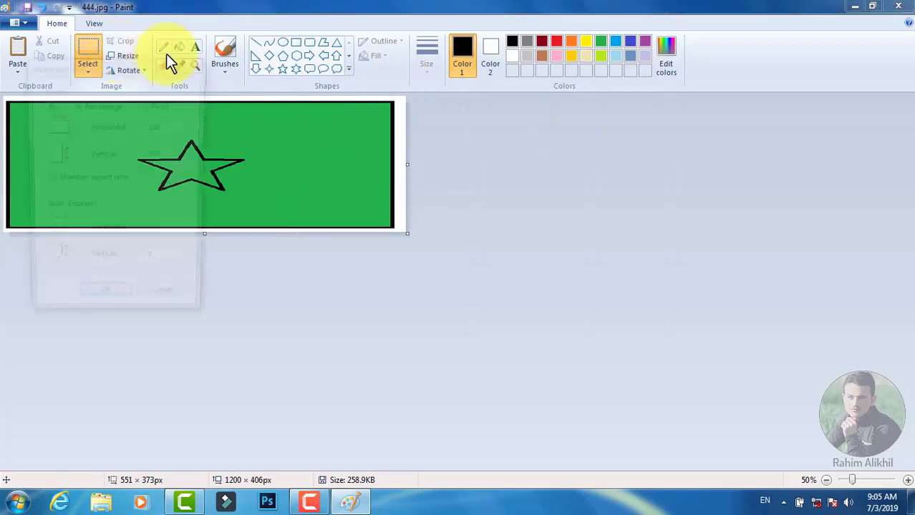
{"action": "left_click", "coordinate": [147, 105]}
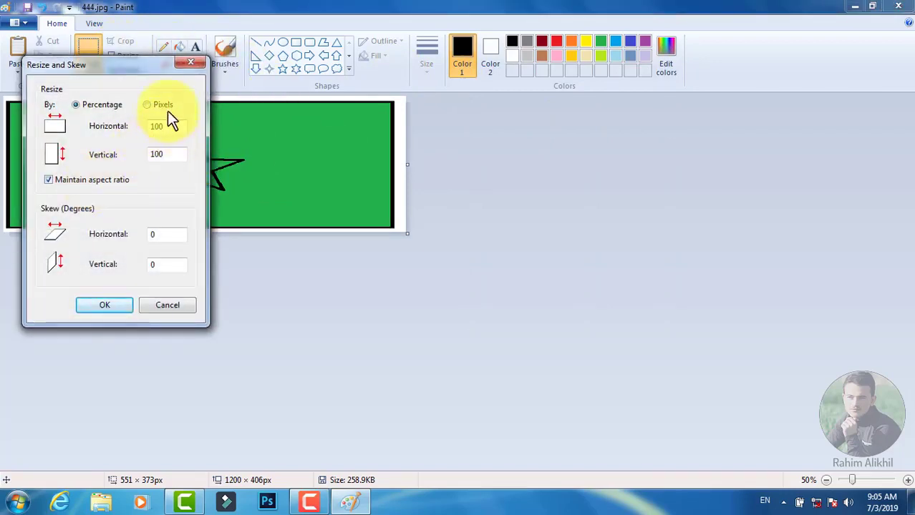
{"action": "key", "text": "Tab"}
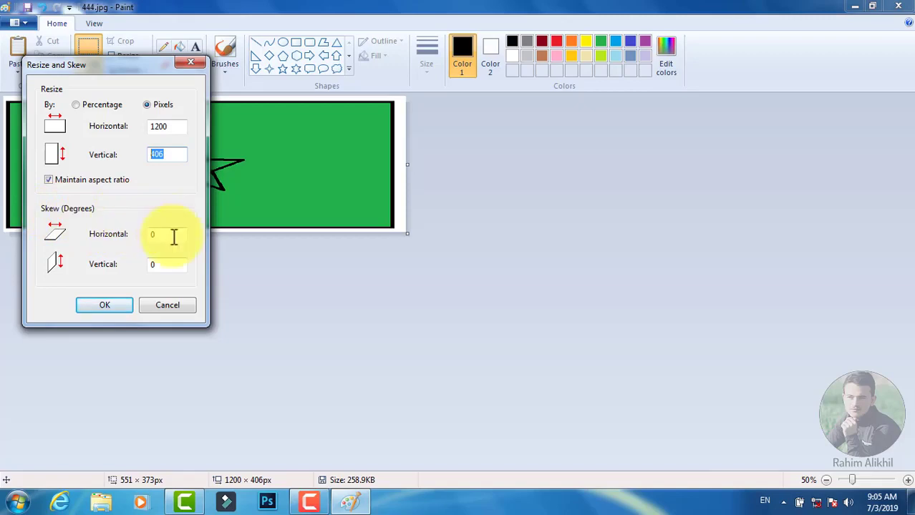
{"action": "left_click_drag", "start_coordinate": [171, 66], "coordinate": [557, 72]}
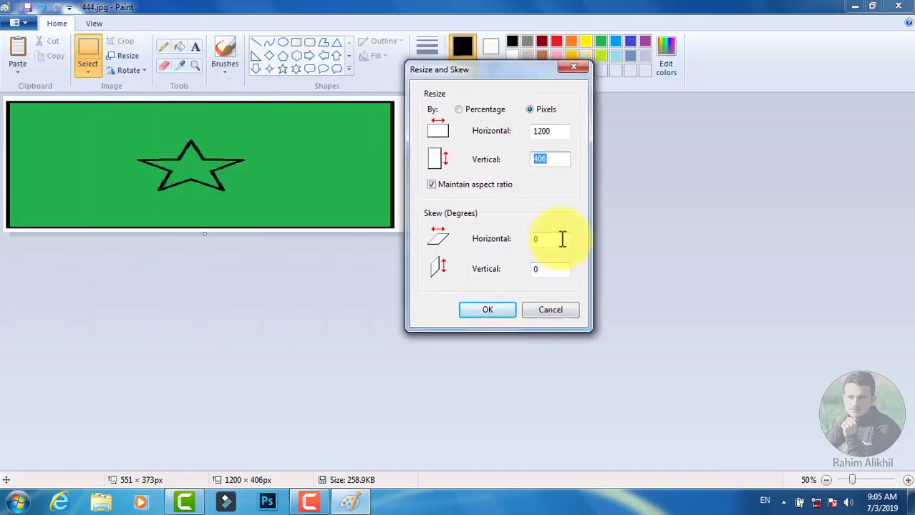
{"action": "left_click", "coordinate": [562, 238]}
{"action": "key", "text": "Return"}
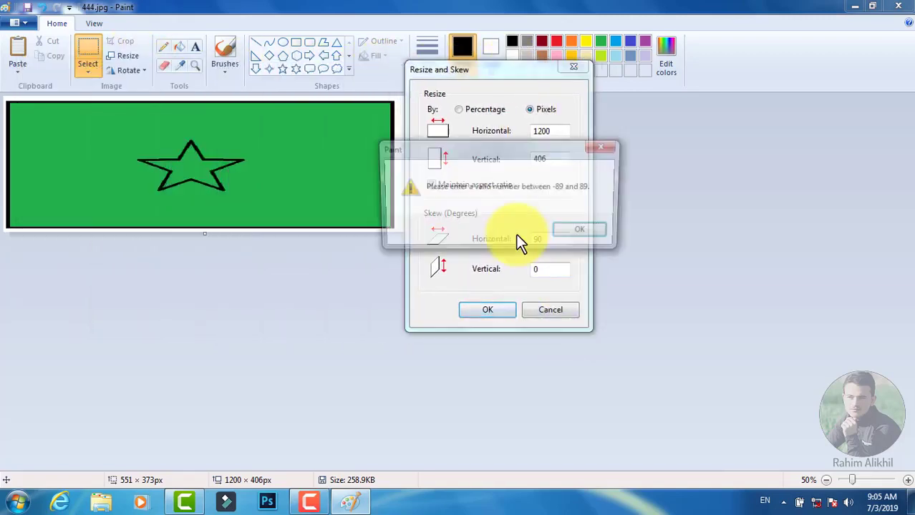
{"action": "left_click", "coordinate": [602, 243]}
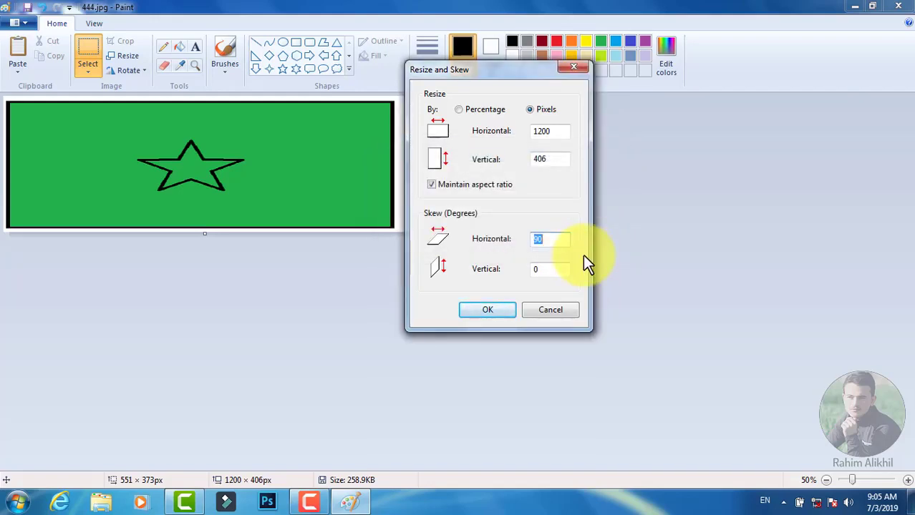
Skew the picture horizontally by 50 degrees and undo the skew.
{"action": "type", "text": "50"}
{"action": "key", "text": "Return"}
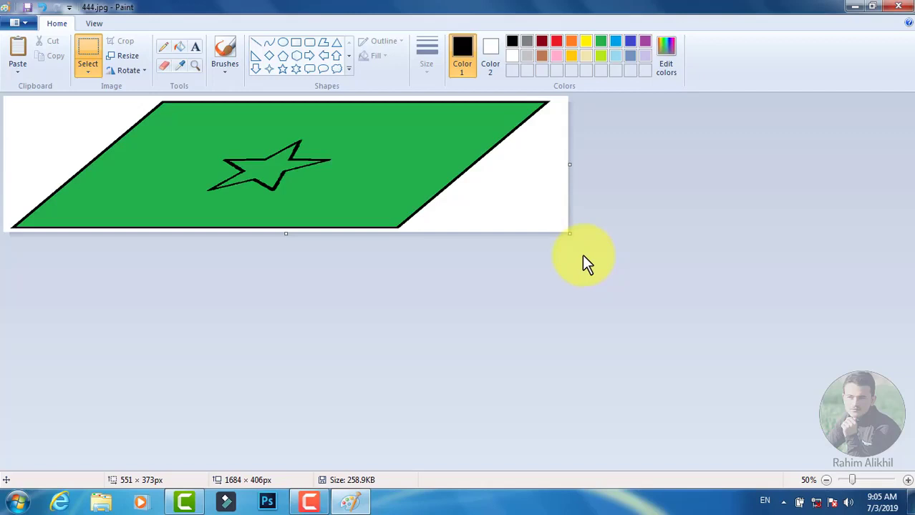
{"action": "key", "text": "ctrl+z"}
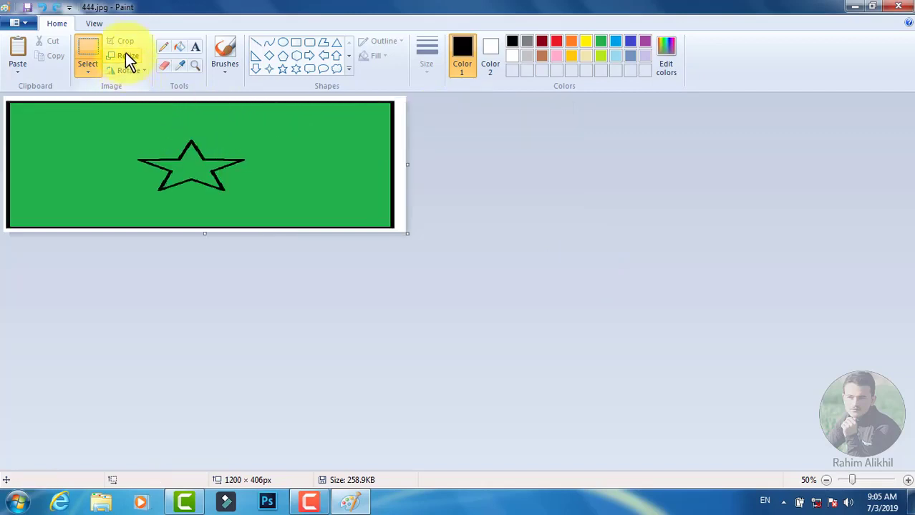
Skew the picture vertically by 40 degrees and undo the skew.
{"action": "left_click", "coordinate": [125, 56]}
{"action": "left_click_drag", "start_coordinate": [170, 264], "coordinate": [119, 264]}
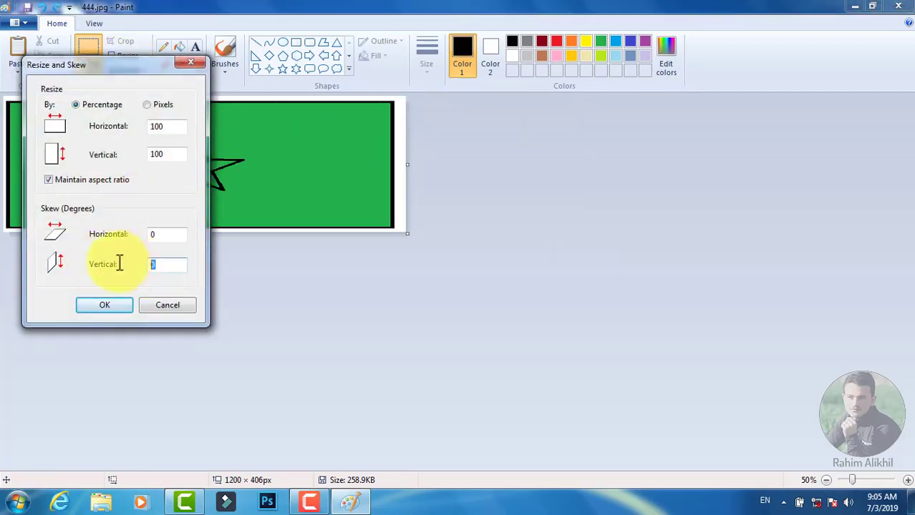
{"action": "type", "text": "40"}
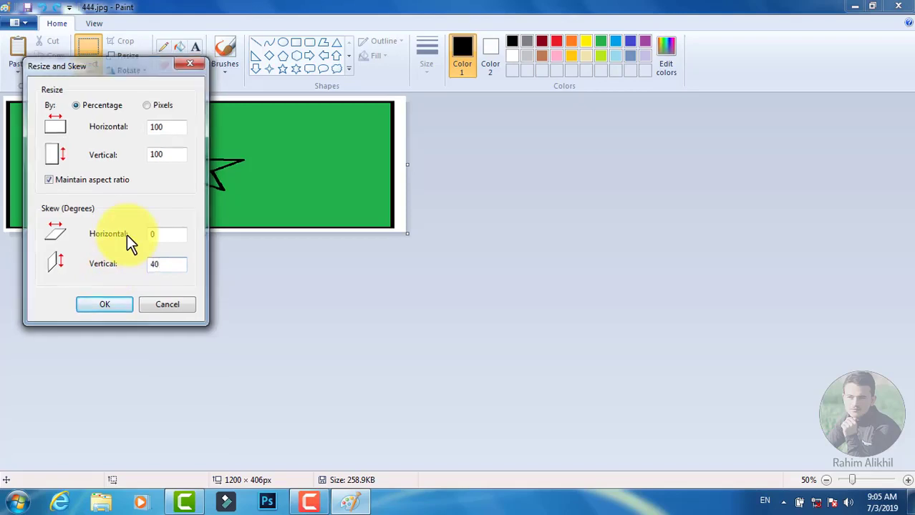
{"action": "key", "text": "Return"}
{"action": "scroll", "coordinate": [257, 143], "scroll_direction": "down", "scroll_amount": 2}
{"action": "key", "text": "ctrl+z"}
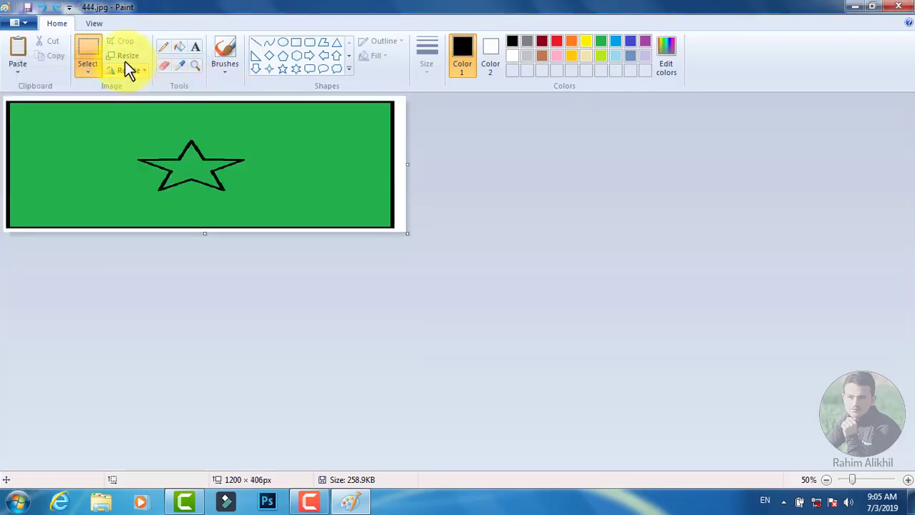
{"action": "left_click", "coordinate": [124, 59]}
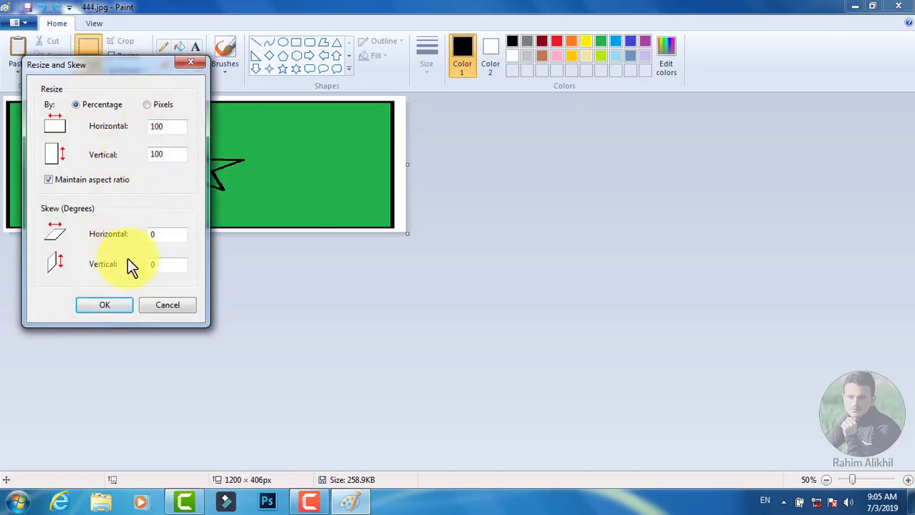
{"action": "left_click", "coordinate": [165, 304]}
Rotate the picture right 90° and left 90°, undoing each rotation.
{"action": "left_click", "coordinate": [134, 70]}
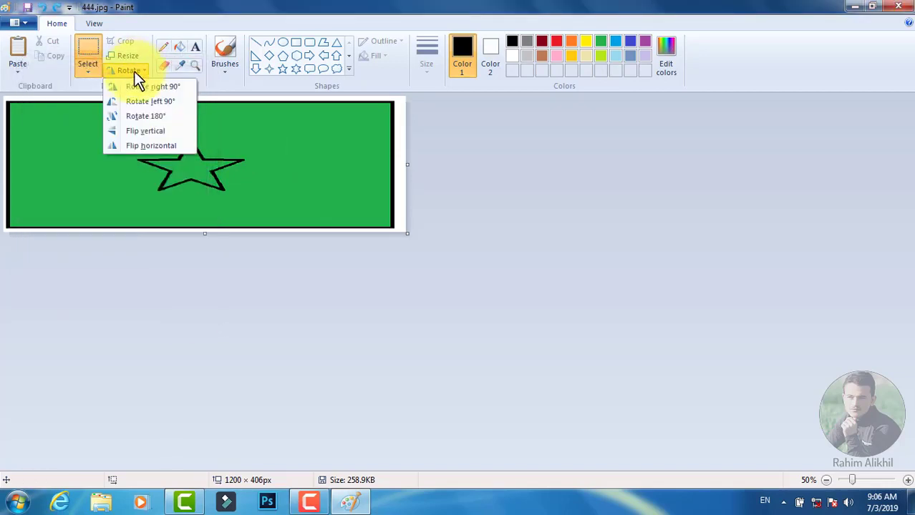
{"action": "left_click", "coordinate": [141, 88]}
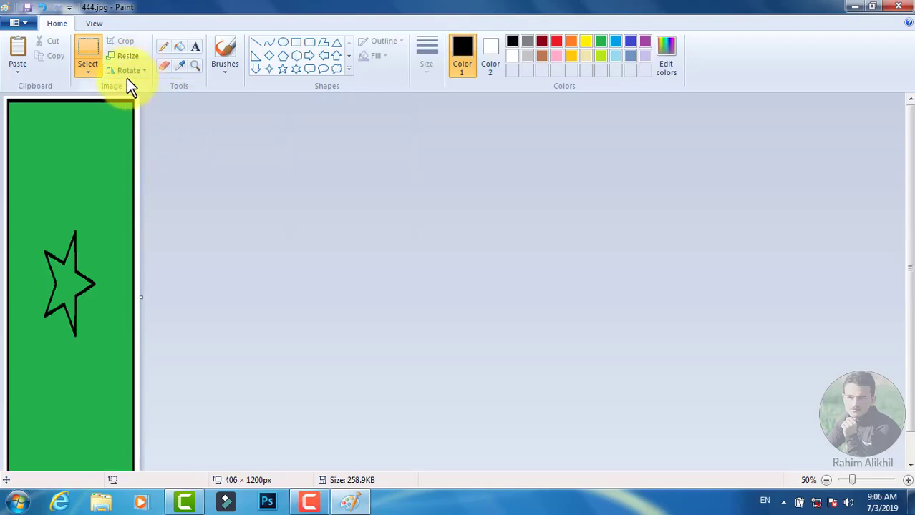
{"action": "key", "text": "ctrl+z"}
{"action": "left_click", "coordinate": [126, 72]}
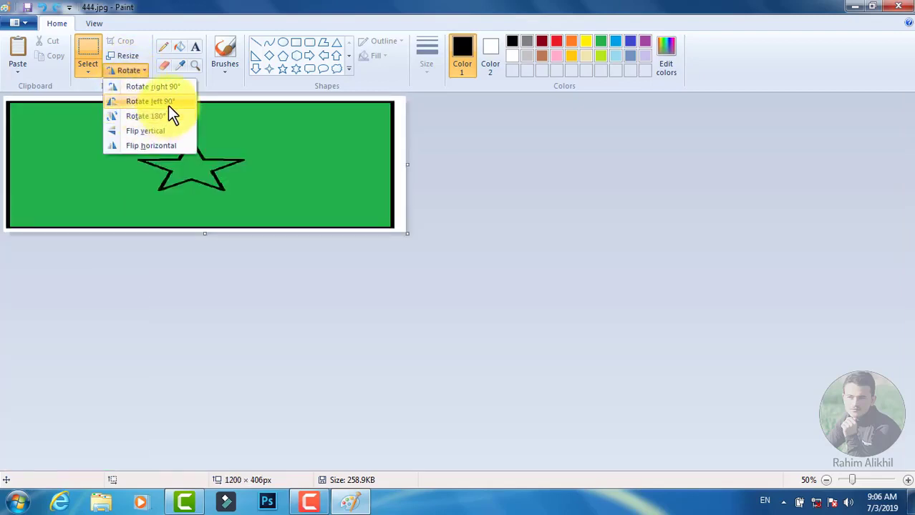
{"action": "left_click", "coordinate": [168, 105]}
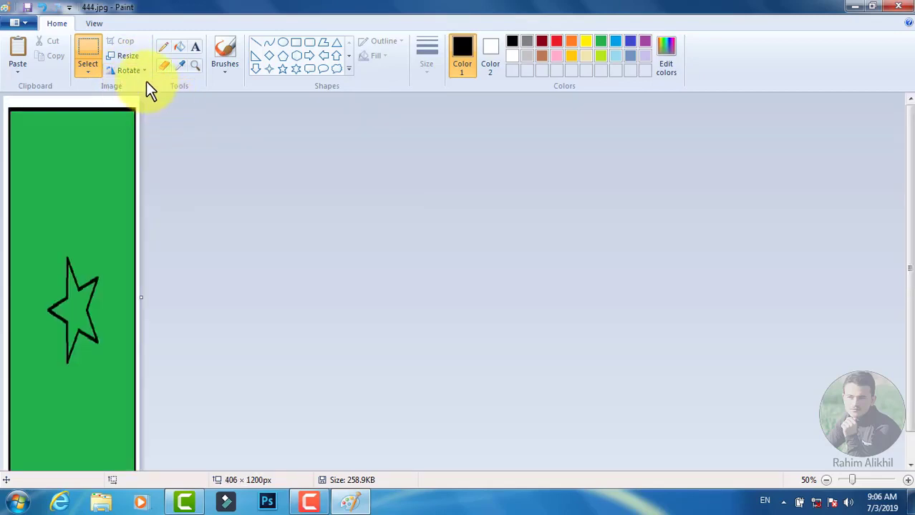
{"action": "key", "text": "ctrl+z"}
Rotate the picture 180° and undo the rotation.
{"action": "left_click", "coordinate": [128, 71]}
{"action": "left_click", "coordinate": [146, 115]}
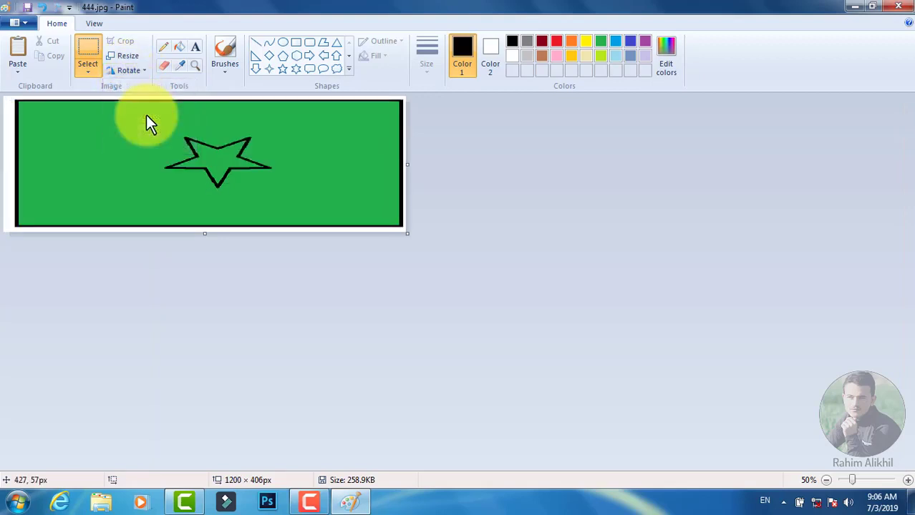
{"action": "key", "text": "ctrl+z"}
{"action": "left_click", "coordinate": [123, 70]}
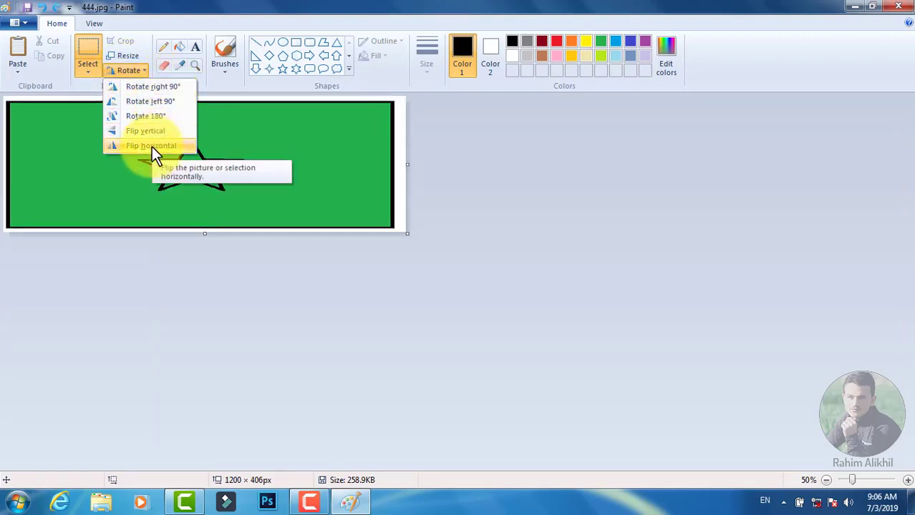
{"action": "left_click", "coordinate": [172, 5]}
Extend the canvas height to about 676 px and scribble black Pencil strokes in the blank area below the green rectangle.
{"action": "left_click_drag", "start_coordinate": [204, 233], "coordinate": [204, 326]}
{"action": "left_click", "coordinate": [165, 48]}
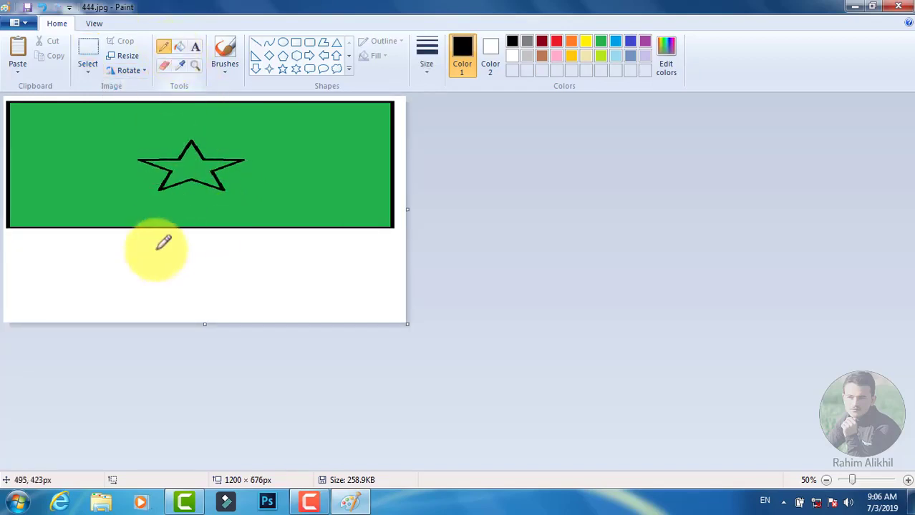
{"action": "mouse_move", "coordinate": [98, 264]}
{"action": "left_mouse_down"}
{"action": "mouse_move", "coordinate": [142, 278]}
{"action": "mouse_move", "coordinate": [171, 260]}
{"action": "mouse_move", "coordinate": [165, 246]}
{"action": "mouse_move", "coordinate": [101, 273]}
{"action": "mouse_move", "coordinate": [171, 292]}
{"action": "mouse_move", "coordinate": [249, 274]}
{"action": "left_mouse_up"}
{"action": "mouse_move", "coordinate": [347, 260]}
{"action": "left_mouse_down"}
{"action": "mouse_move", "coordinate": [226, 309]}
{"action": "mouse_move", "coordinate": [245, 291]}
{"action": "mouse_move", "coordinate": [235, 262]}
{"action": "left_mouse_up"}
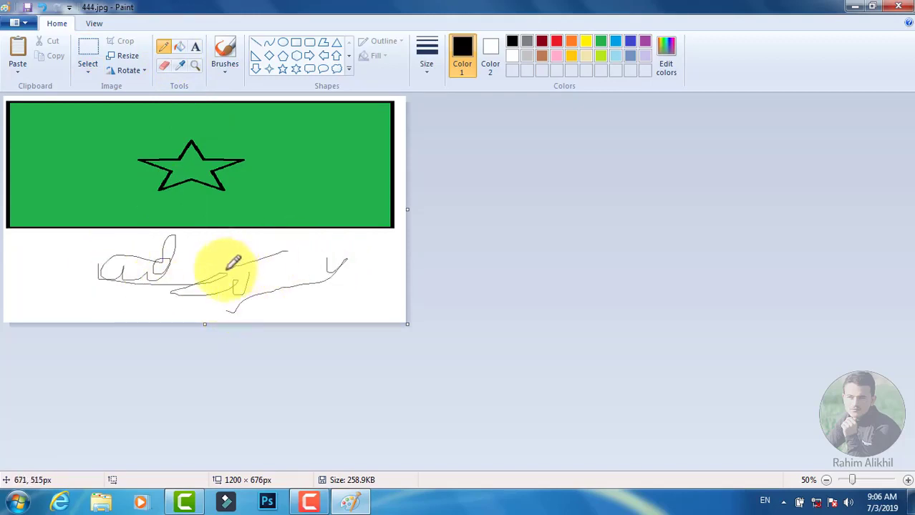
Flood-fill the white background around the green rectangle with black and refill it with red.
{"action": "left_click", "coordinate": [178, 48]}
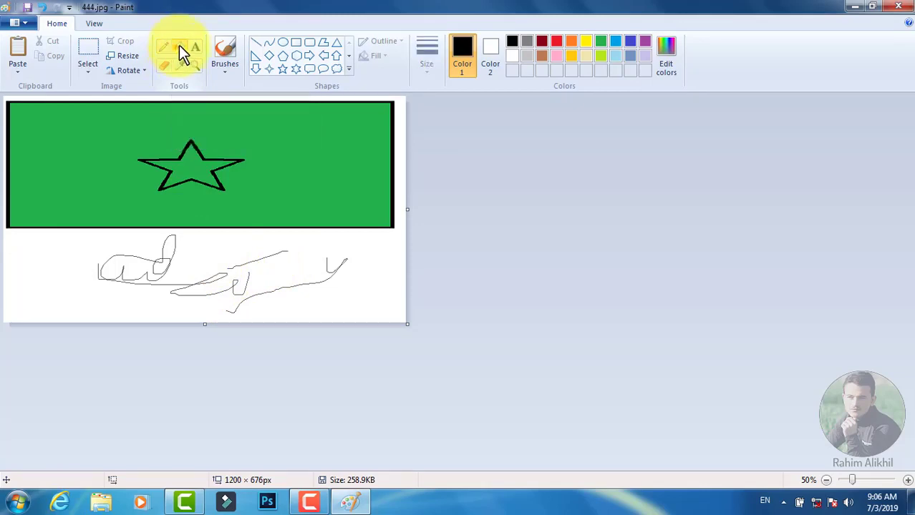
{"action": "left_click", "coordinate": [91, 284]}
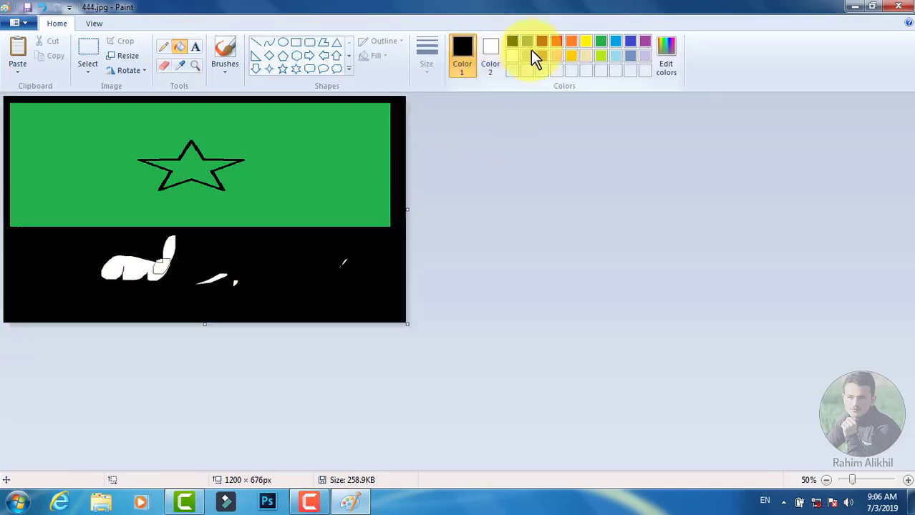
{"action": "left_click", "coordinate": [555, 41]}
{"action": "left_click", "coordinate": [194, 265]}
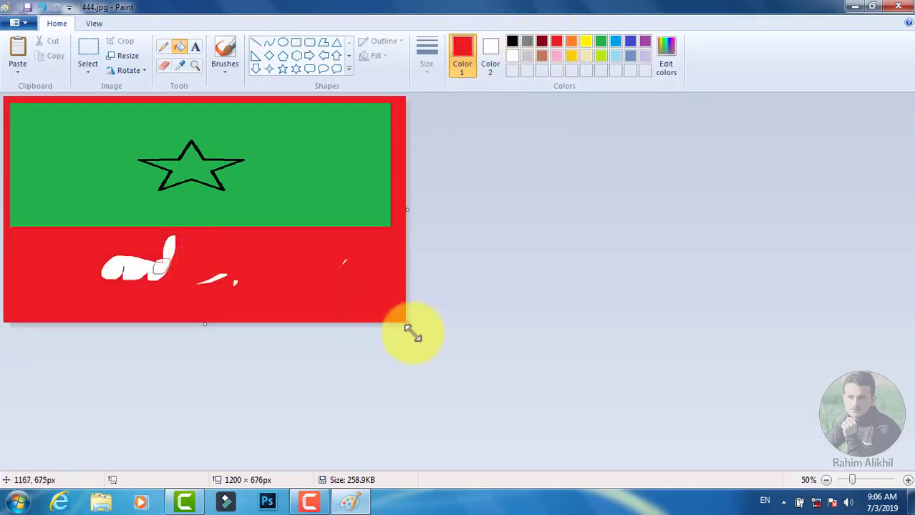
Start a new picture without saving the changes and add a two-line text reading "Noor Computers" and "By" plus the author's name.
{"action": "left_click", "coordinate": [15, 23]}
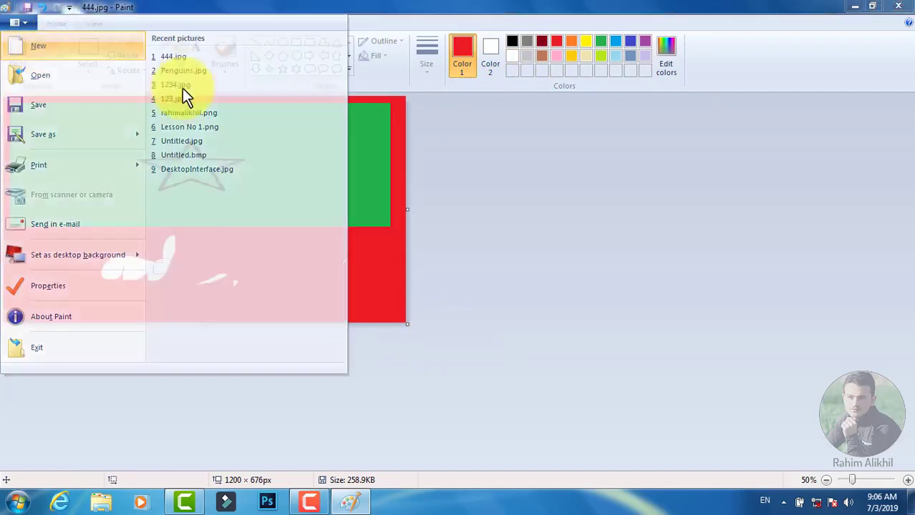
{"action": "left_click", "coordinate": [480, 257]}
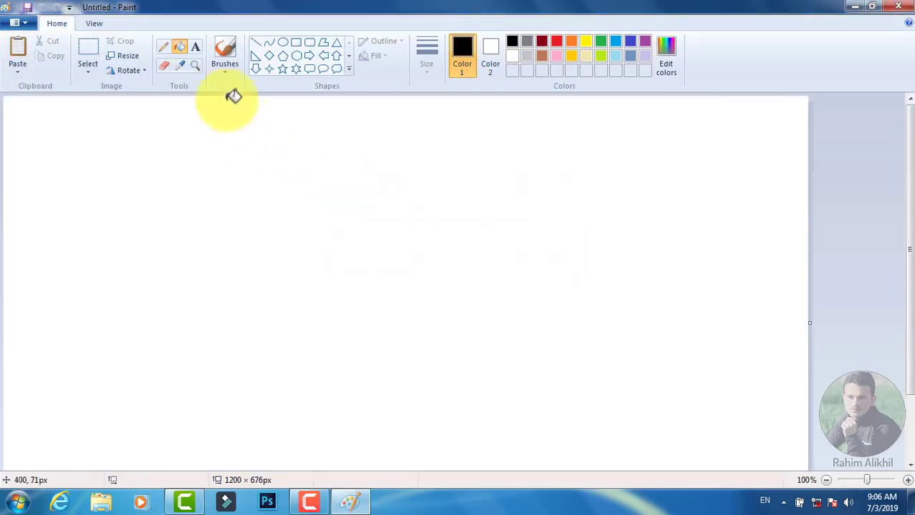
{"action": "left_click", "coordinate": [194, 47]}
{"action": "left_click", "coordinate": [115, 176]}
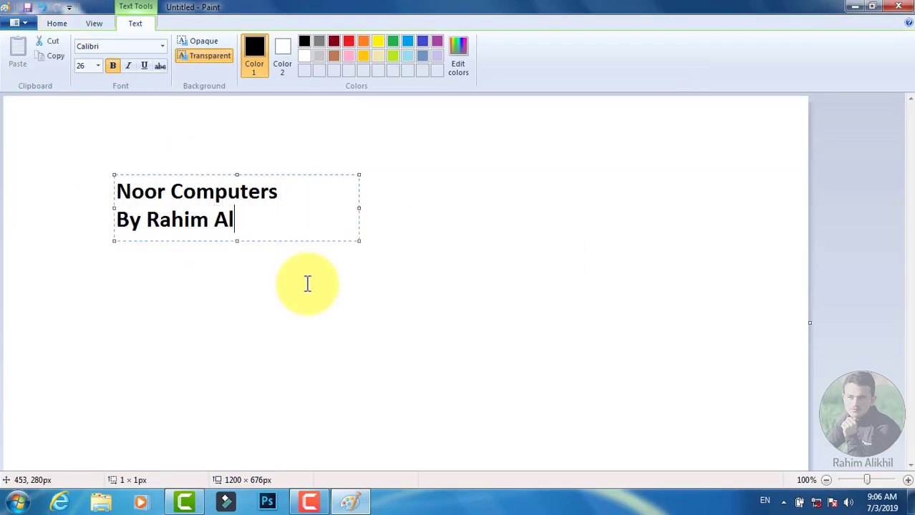
{"action": "left_click", "coordinate": [233, 335]}
Add a second text box beside the first text, containing "By" and the author's full name.
{"action": "left_click", "coordinate": [195, 47]}
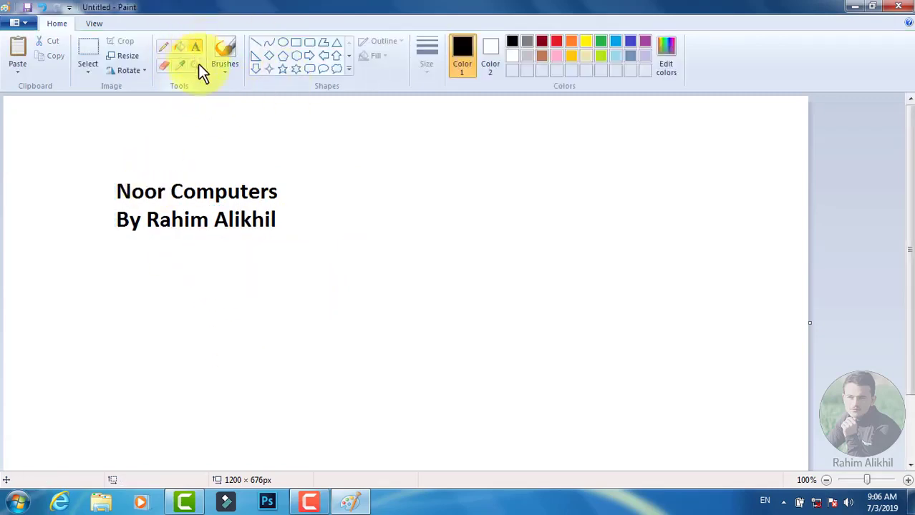
{"action": "left_click", "coordinate": [339, 193]}
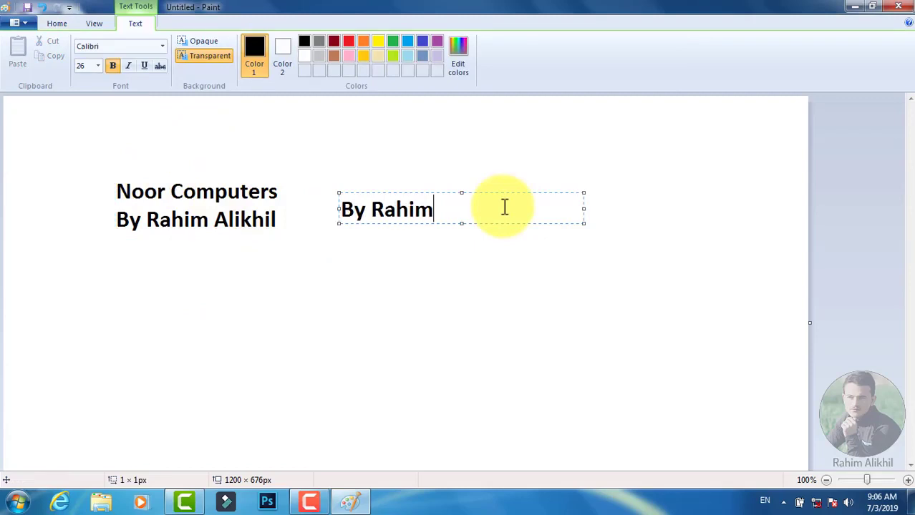
{"action": "left_click", "coordinate": [504, 207]}
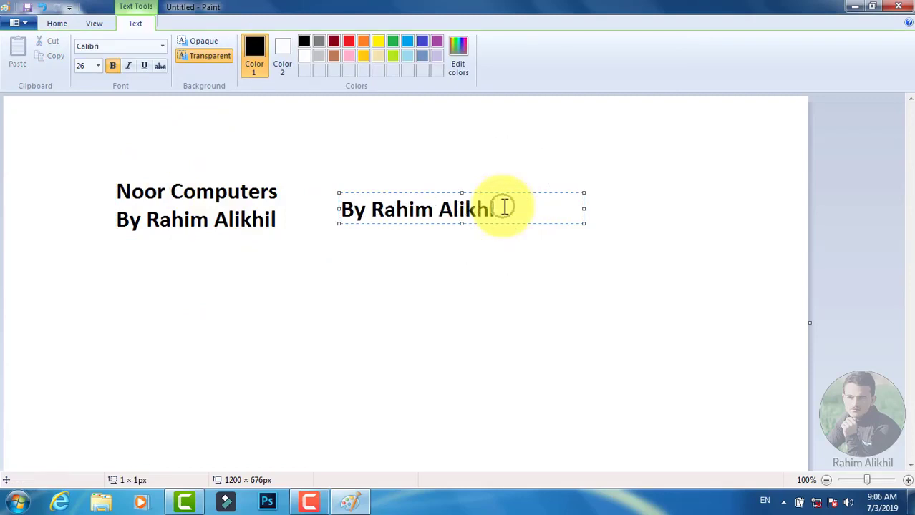
{"action": "key", "text": "ctrl+a"}
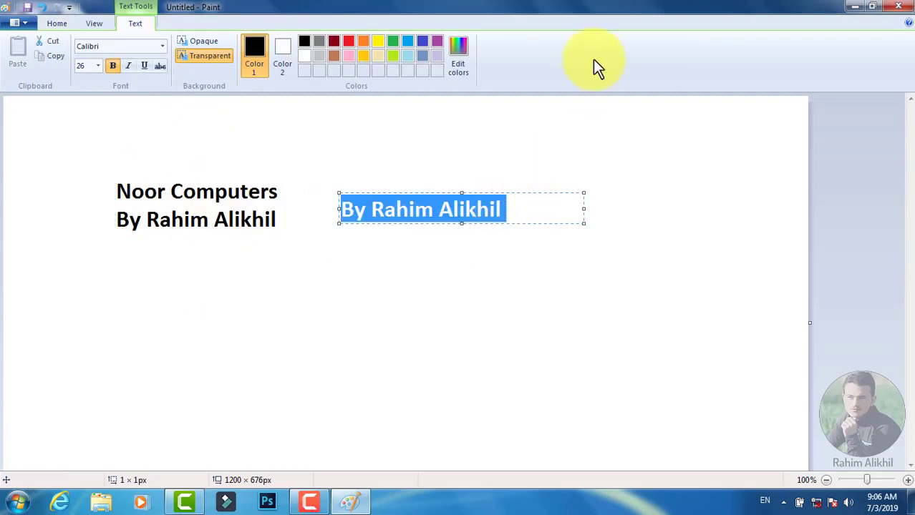
{"action": "left_click", "coordinate": [523, 208]}
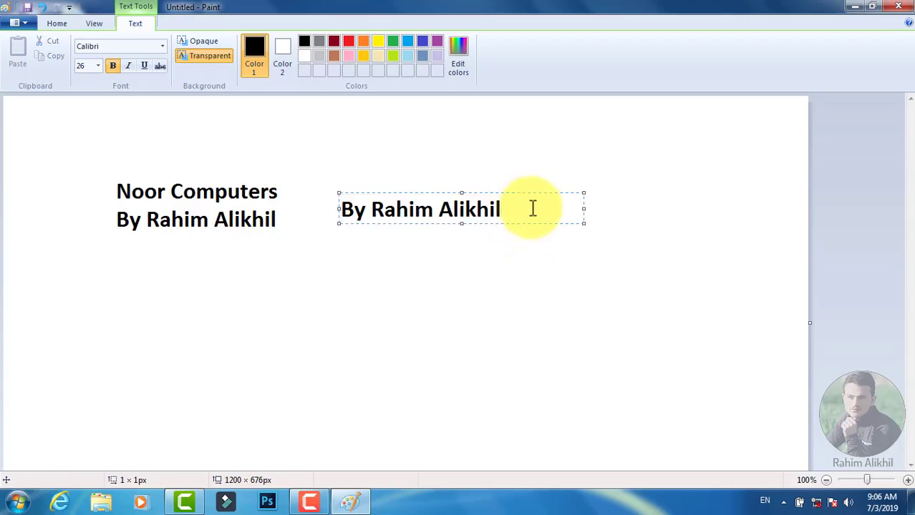
Change the font of the whole second byline to Al Qalam Kolkatta Quranic font.
{"action": "left_click_drag", "start_coordinate": [531, 207], "coordinate": [342, 218]}
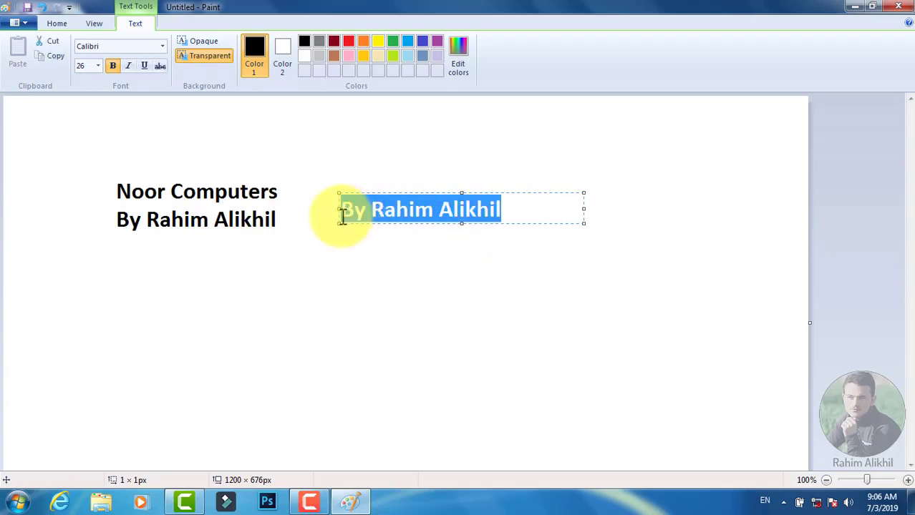
{"action": "left_click", "coordinate": [163, 46]}
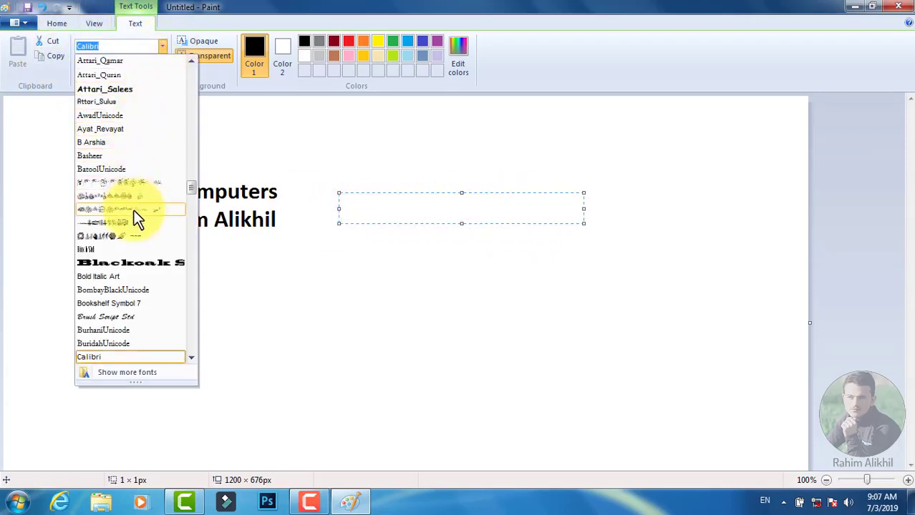
{"action": "left_click_drag", "start_coordinate": [189, 187], "coordinate": [169, 117]}
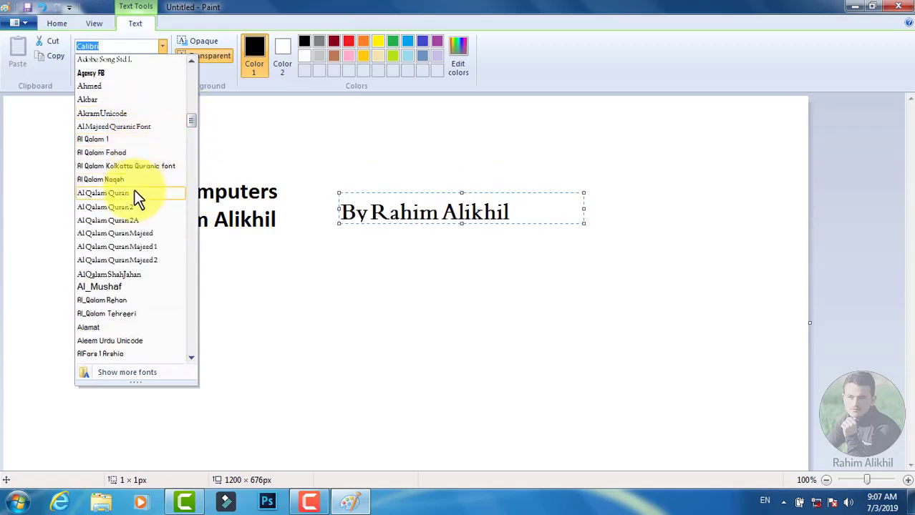
{"action": "left_click", "coordinate": [135, 168]}
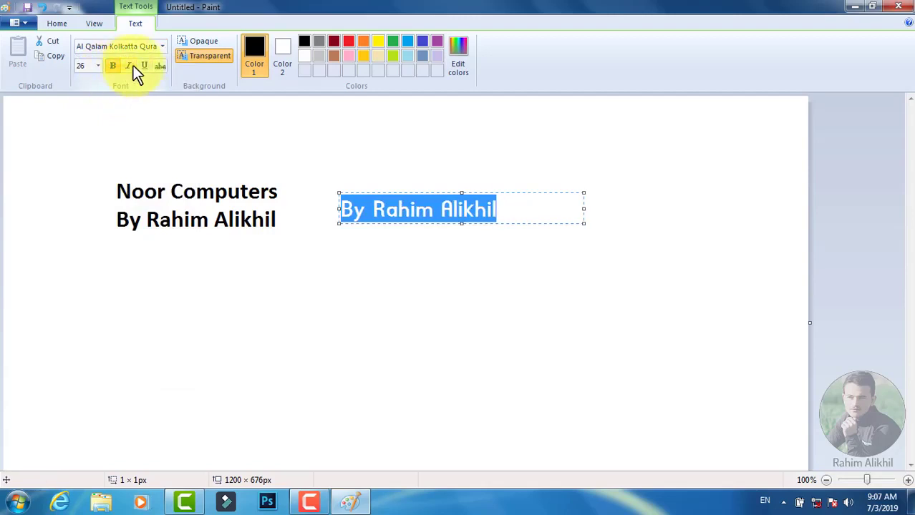
Try italic and strikethrough on the second byline, removing each one again.
{"action": "left_click", "coordinate": [131, 65]}
{"action": "left_click", "coordinate": [132, 65]}
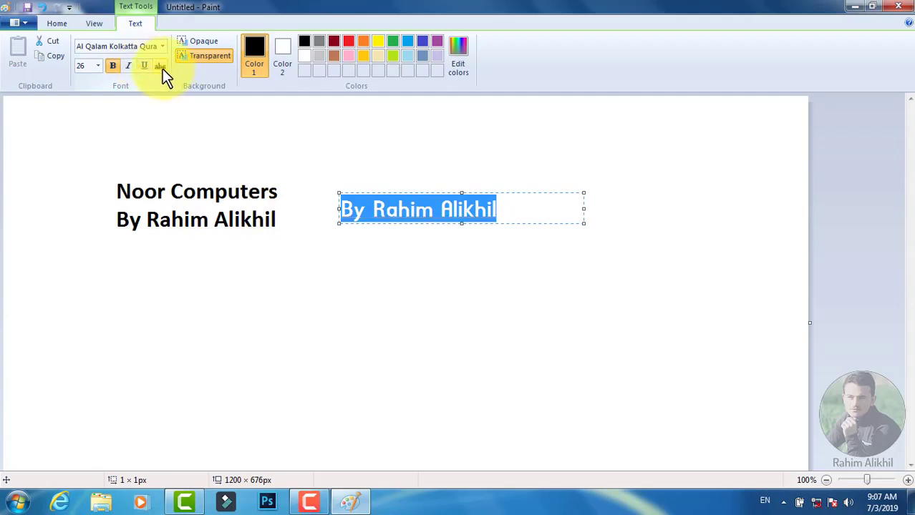
{"action": "left_click", "coordinate": [162, 68]}
{"action": "left_click", "coordinate": [493, 209]}
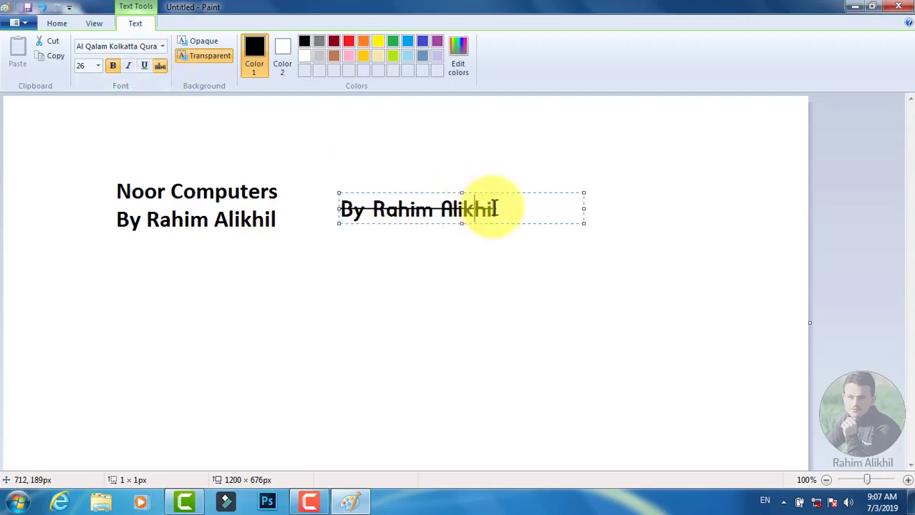
{"action": "left_click_drag", "start_coordinate": [511, 205], "coordinate": [294, 198]}
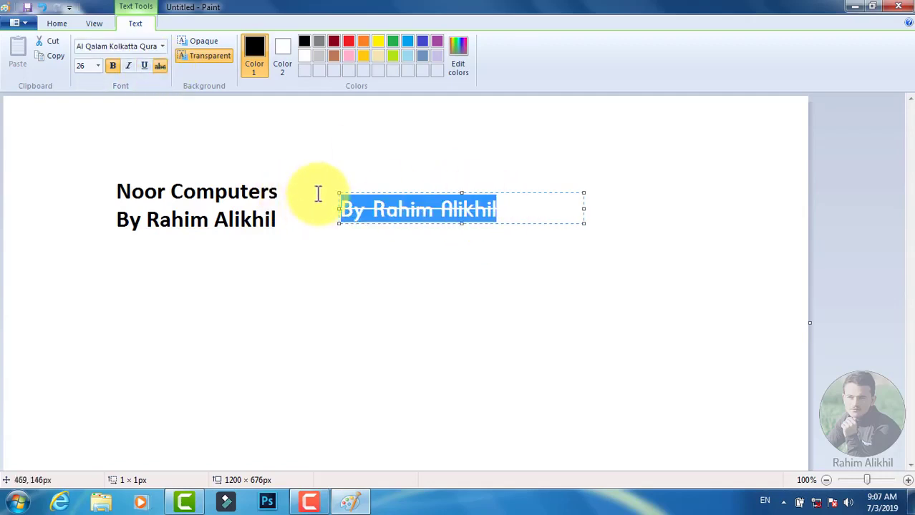
{"action": "left_click", "coordinate": [161, 67]}
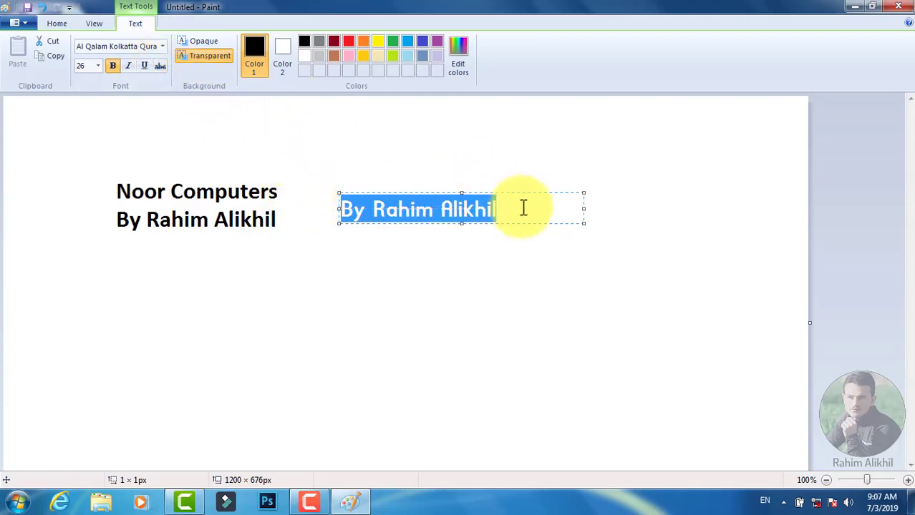
{"action": "left_click", "coordinate": [525, 196]}
{"action": "left_click", "coordinate": [429, 331]}
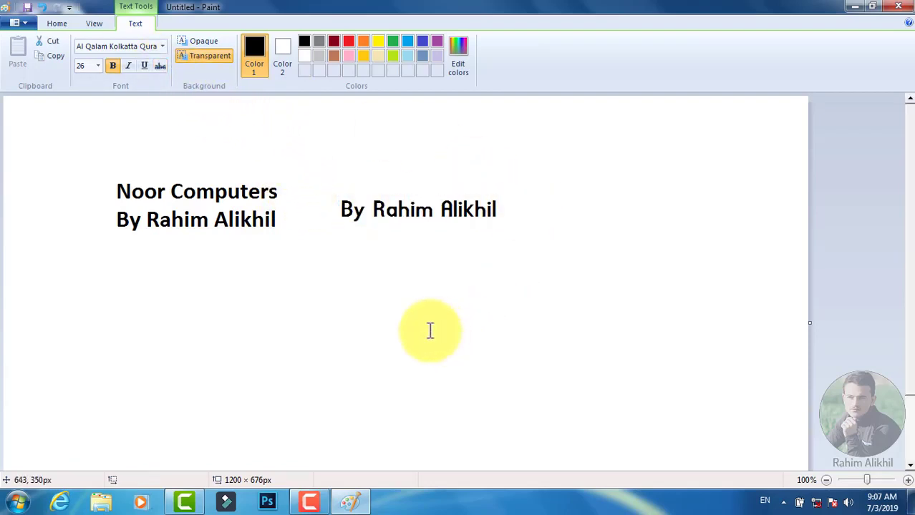
Add the two-line text "Old Price 300" and "New Price 150" below the bylines and strike through the old price line.
{"action": "left_click", "coordinate": [294, 255]}
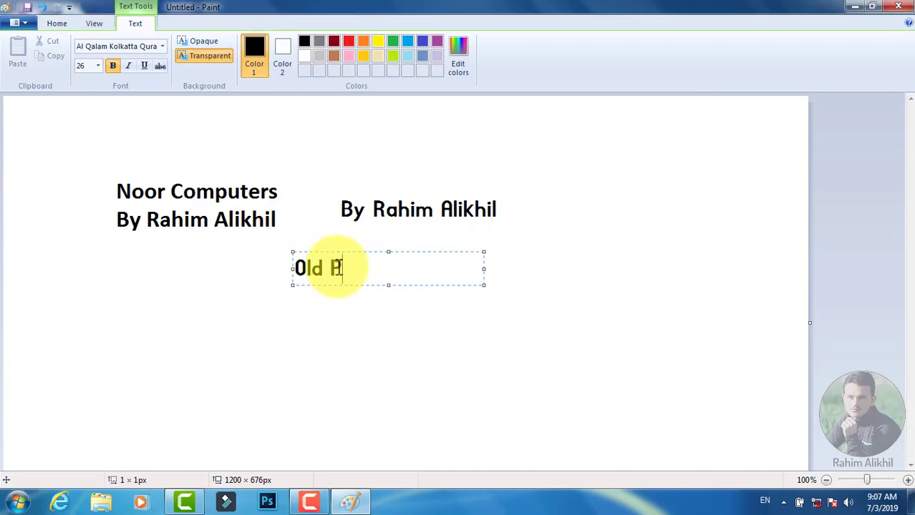
{"action": "type", "text": "Old Price 300"}
{"action": "key", "text": "Return"}
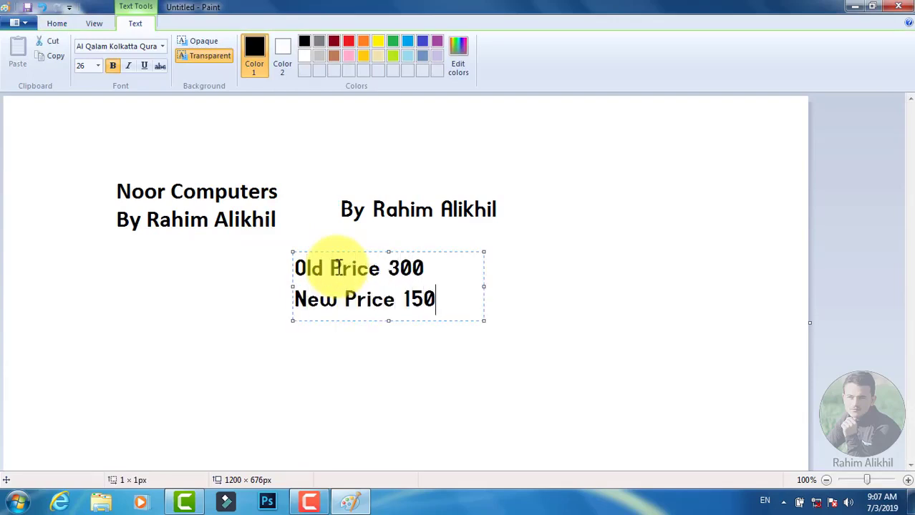
{"action": "left_click_drag", "start_coordinate": [451, 274], "coordinate": [270, 278]}
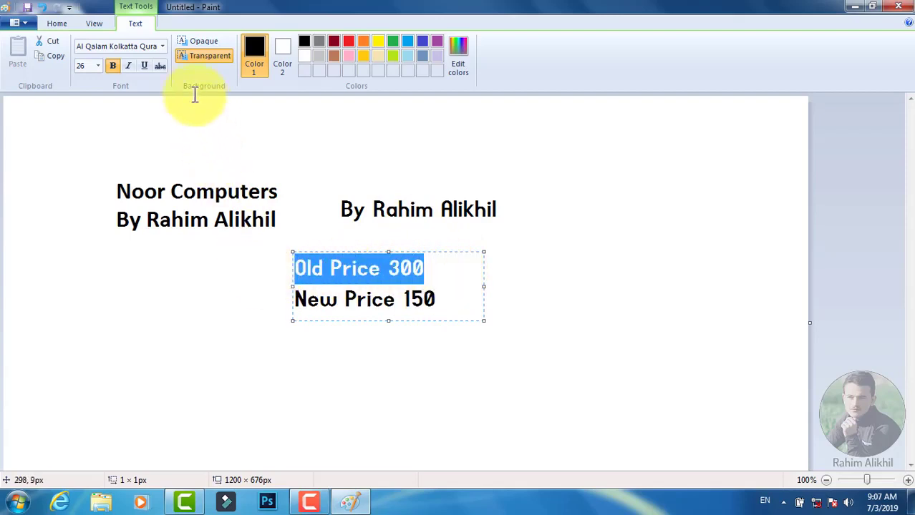
{"action": "left_click", "coordinate": [160, 65]}
{"action": "left_click", "coordinate": [475, 310]}
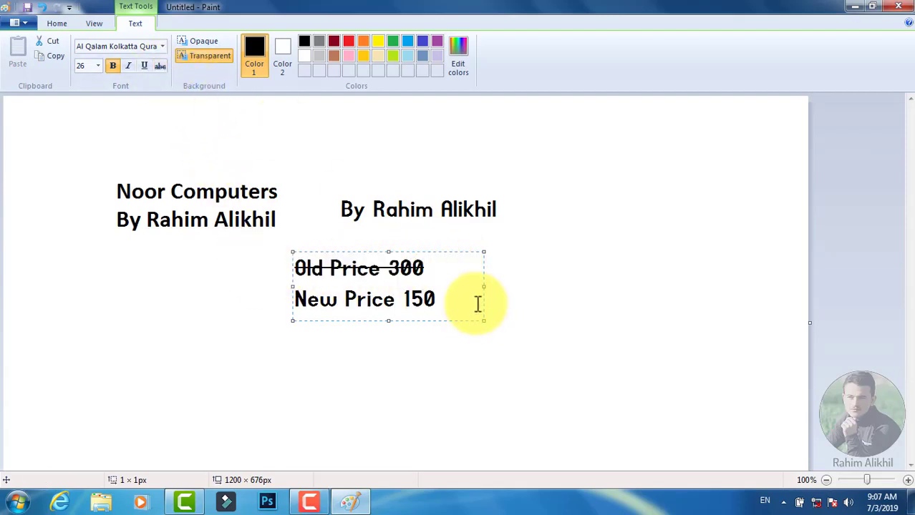
Set both price lines to font size 48 and enlarge their text box to about 548 × 272 px.
{"action": "left_click_drag", "start_coordinate": [450, 299], "coordinate": [273, 269]}
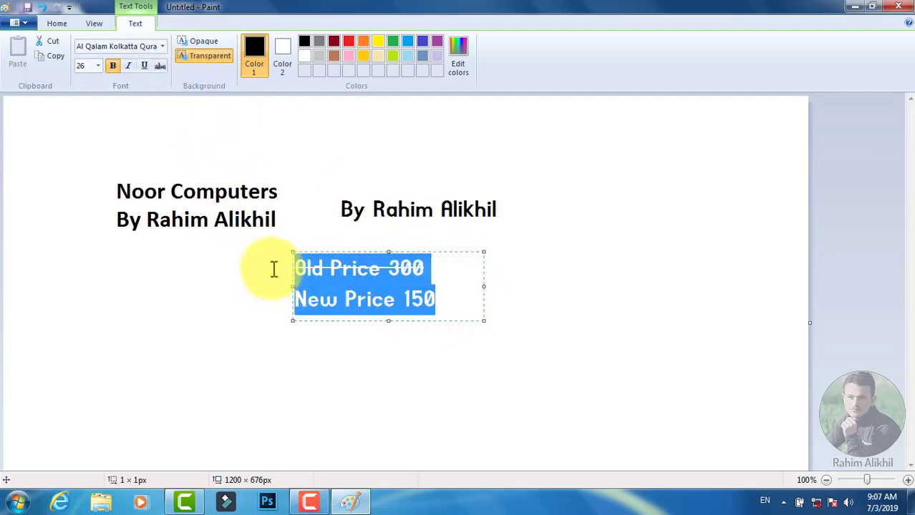
{"action": "left_click", "coordinate": [97, 65]}
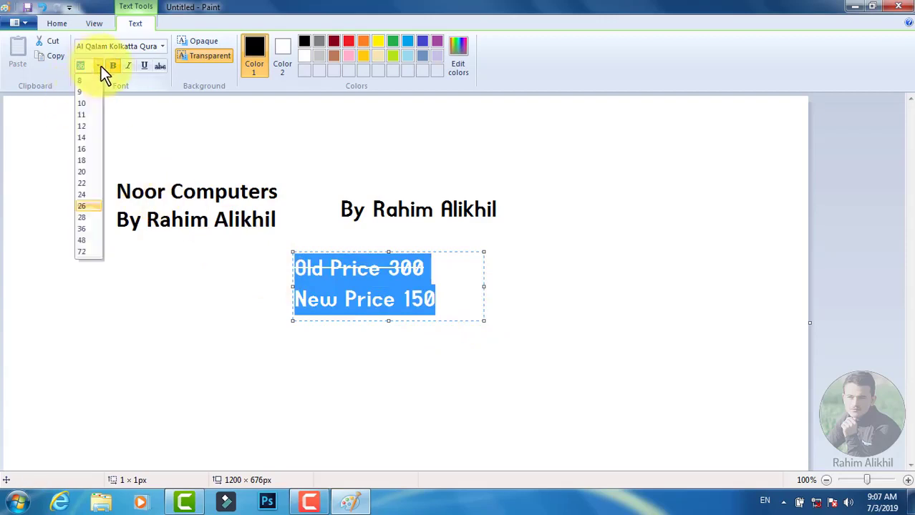
{"action": "left_click", "coordinate": [85, 241]}
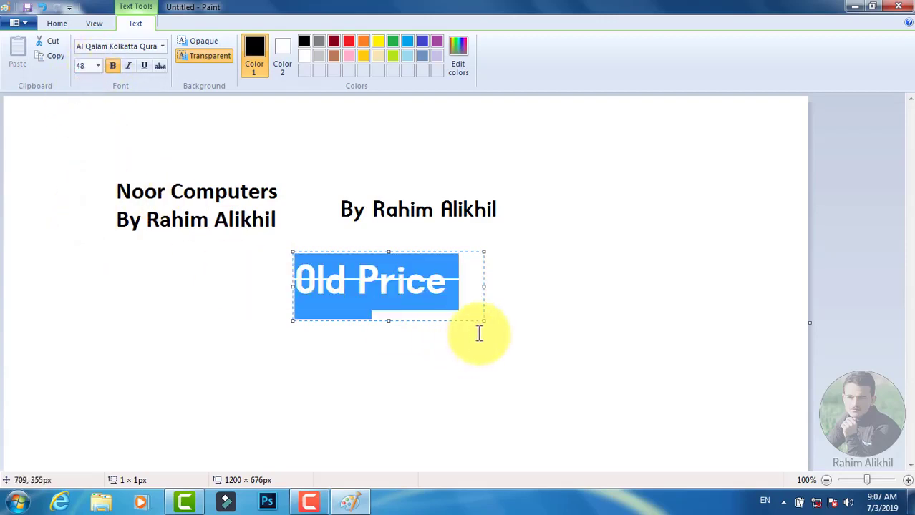
{"action": "left_click_drag", "start_coordinate": [482, 321], "coordinate": [643, 427]}
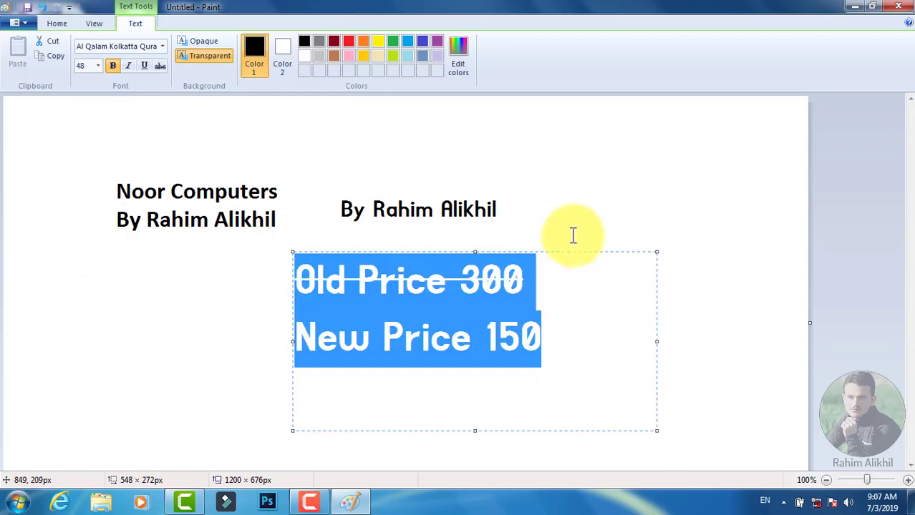
{"action": "left_click", "coordinate": [480, 280]}
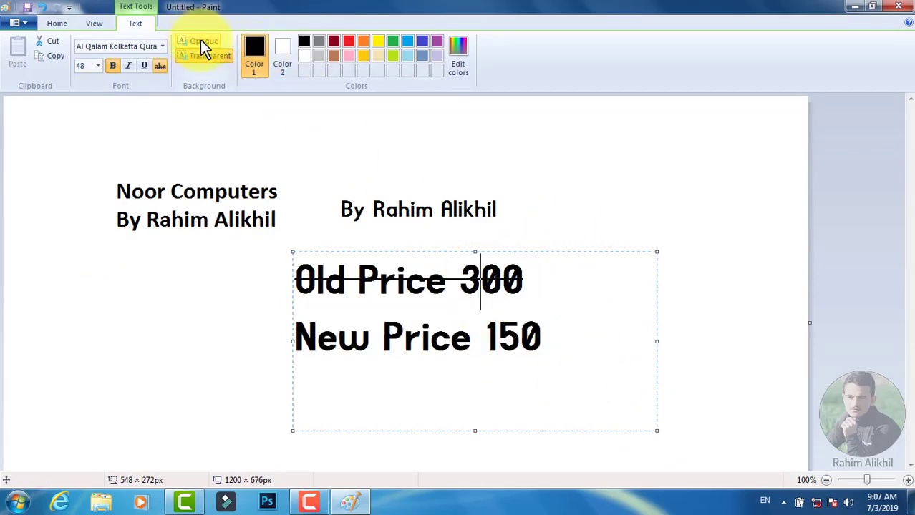
{"action": "left_click", "coordinate": [156, 137]}
Open Penguins.jpg from the Sample Pictures folder without saving the untitled picture.
{"action": "left_click", "coordinate": [26, 25]}
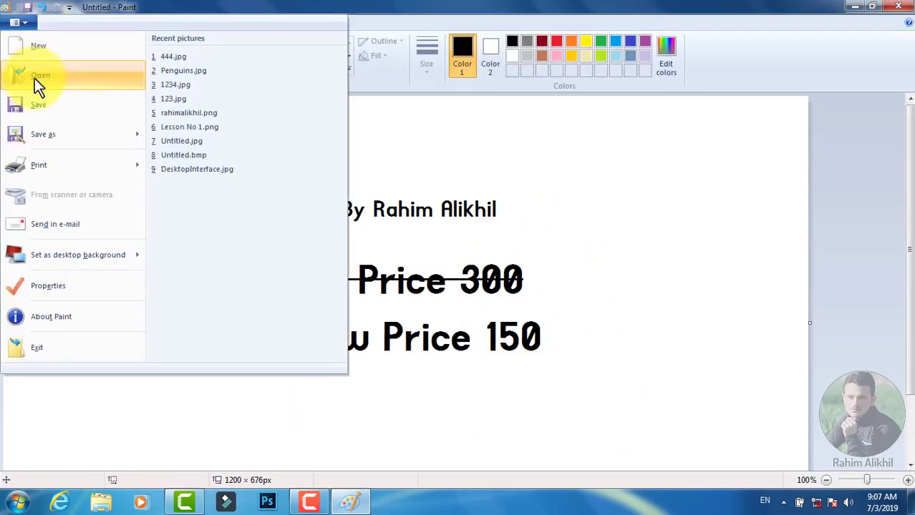
{"action": "left_click", "coordinate": [35, 76]}
{"action": "left_click", "coordinate": [297, 264]}
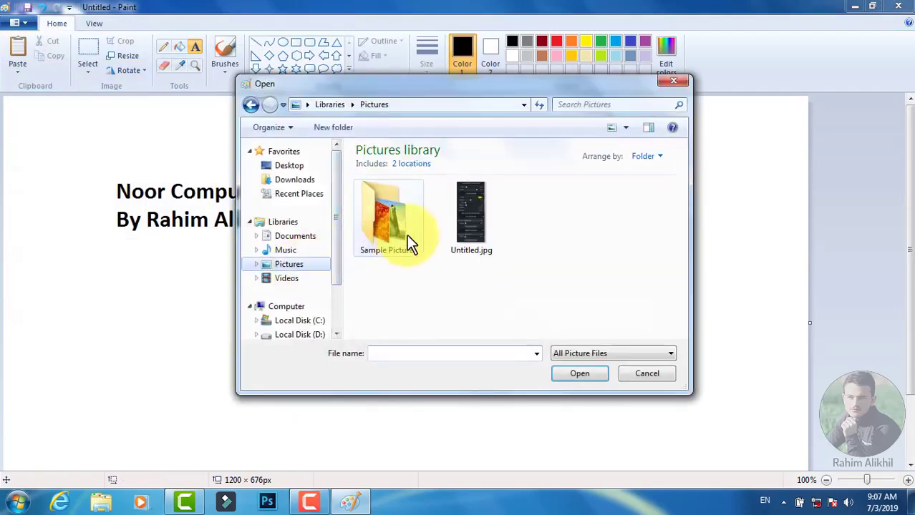
{"action": "double_click", "coordinate": [406, 236]}
{"action": "double_click", "coordinate": [555, 279]}
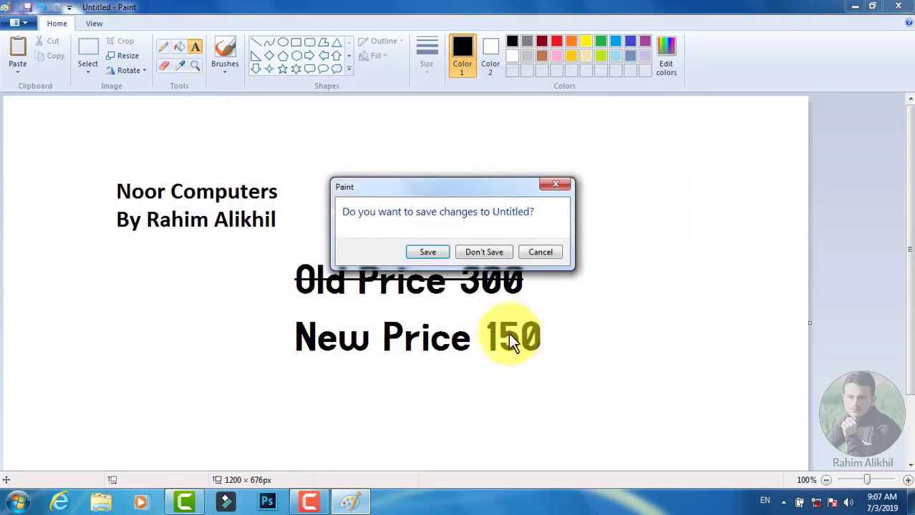
{"action": "left_click", "coordinate": [494, 252]}
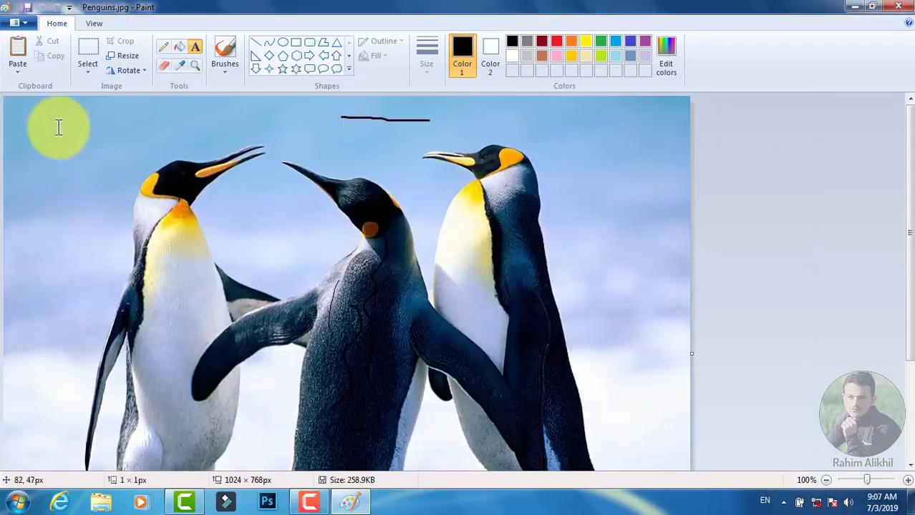
Add a text line with "By" and the author's full name in the sky above the leftmost penguin.
{"action": "left_click", "coordinate": [59, 127]}
{"action": "type", "text": "By Rahim a"}
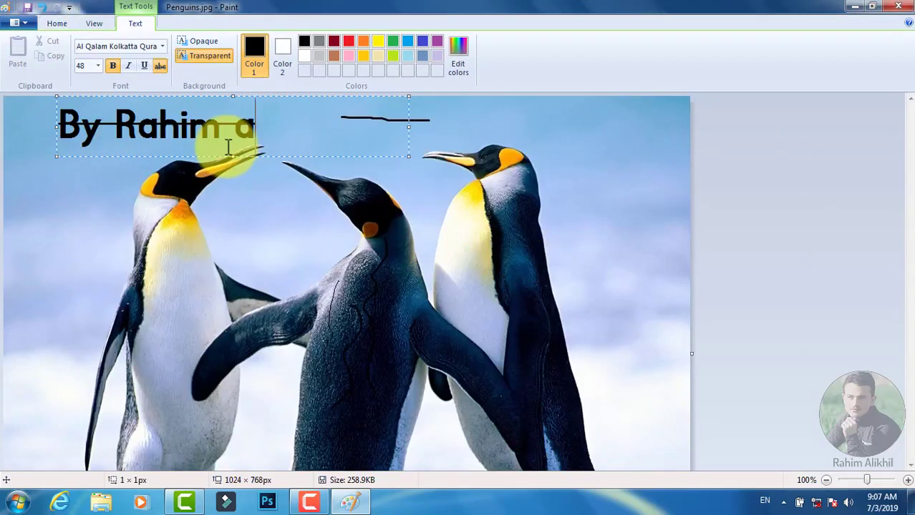
{"action": "type", "text": "likh"}
{"action": "key", "text": "BackSpace"}
{"action": "key", "text": "BackSpace"}
{"action": "key", "text": "BackSpace"}
{"action": "key", "text": "BackSpace"}
{"action": "key", "text": "BackSpace"}
{"action": "type", "text": "Alikhil"}
{"action": "key", "text": "ctrl+a"}
{"action": "key", "text": "Right"}
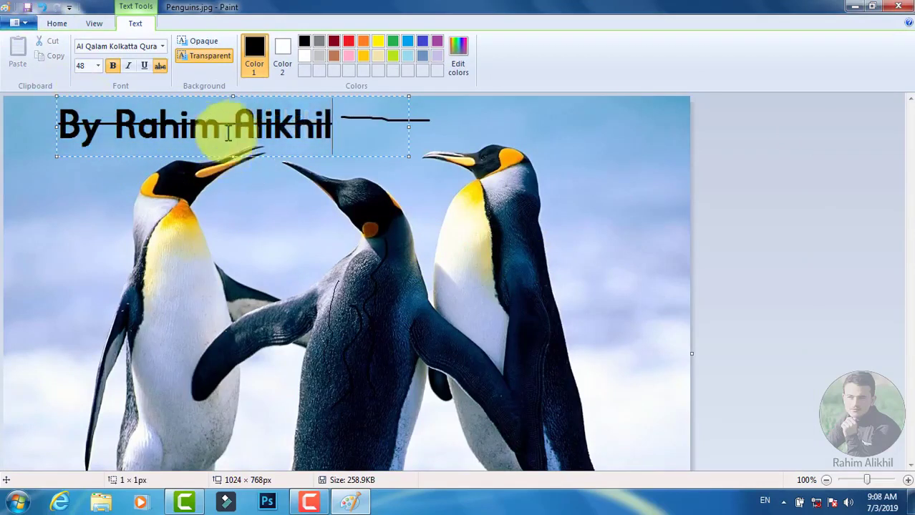
Remove the strikethrough from the whole byline above the penguins.
{"action": "left_click_drag", "start_coordinate": [357, 120], "coordinate": [62, 122]}
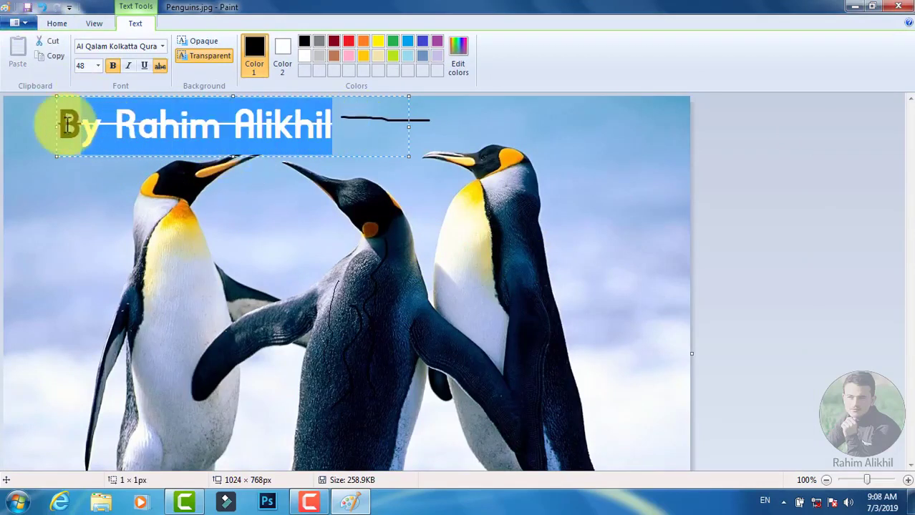
{"action": "left_click", "coordinate": [161, 65]}
{"action": "left_click", "coordinate": [221, 123]}
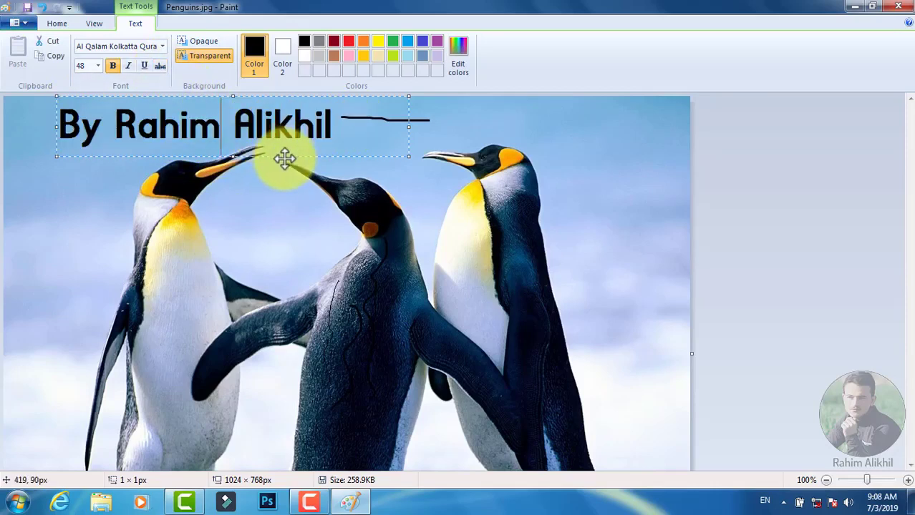
Nudge the byline's text box slightly to the right, try an opaque background and switch it back to transparent.
{"action": "mouse_move", "coordinate": [284, 158]}
{"action": "left_mouse_down"}
{"action": "mouse_move", "coordinate": [286, 200]}
{"action": "mouse_move", "coordinate": [302, 174]}
{"action": "mouse_move", "coordinate": [300, 157]}
{"action": "left_mouse_up"}
{"action": "left_click", "coordinate": [207, 41]}
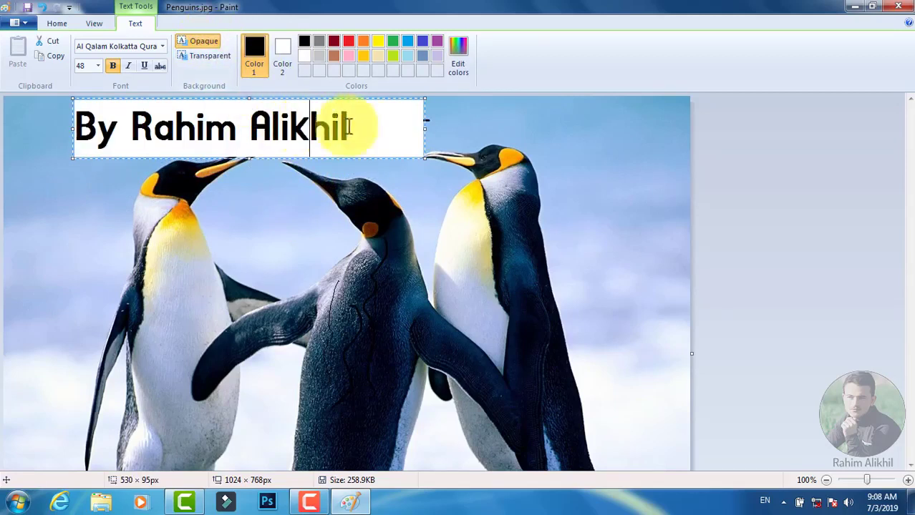
{"action": "left_click", "coordinate": [225, 56]}
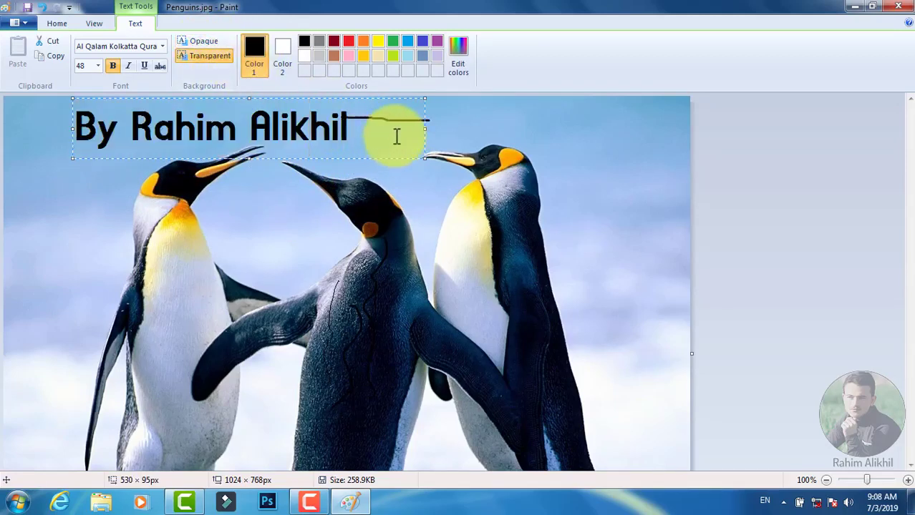
Color the byline's last name orange, the first name green and the word "By" orange, and finish the text.
{"action": "left_click_drag", "start_coordinate": [394, 137], "coordinate": [122, 131]}
{"action": "left_click", "coordinate": [363, 43]}
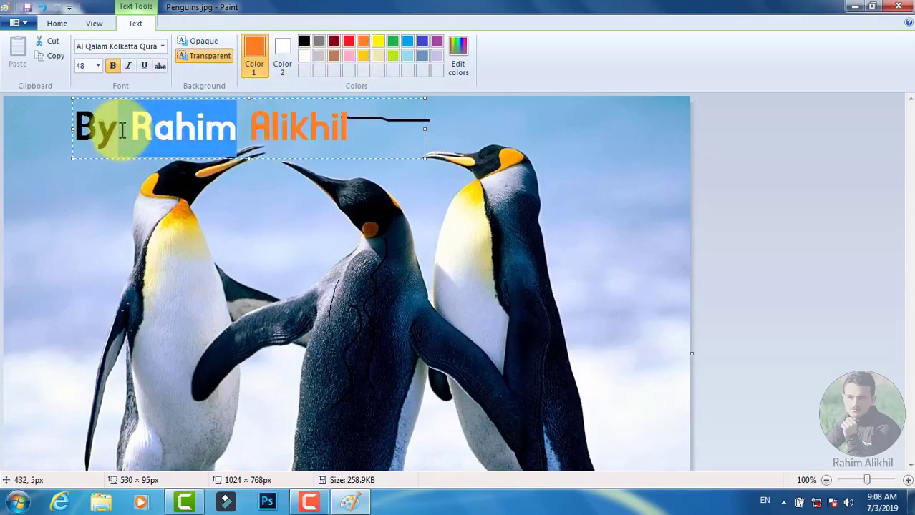
{"action": "left_click", "coordinate": [393, 41]}
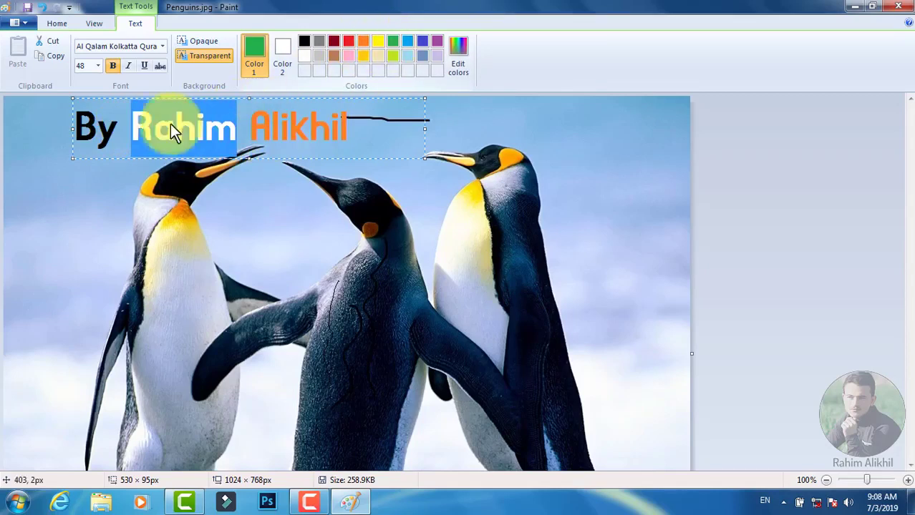
{"action": "left_click", "coordinate": [174, 134]}
{"action": "left_click_drag", "start_coordinate": [78, 132], "coordinate": [120, 135]}
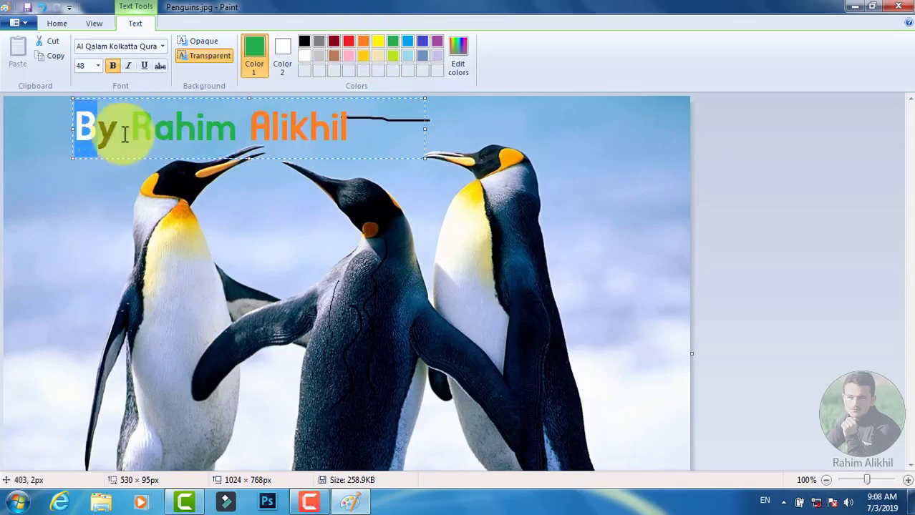
{"action": "left_click", "coordinate": [369, 43]}
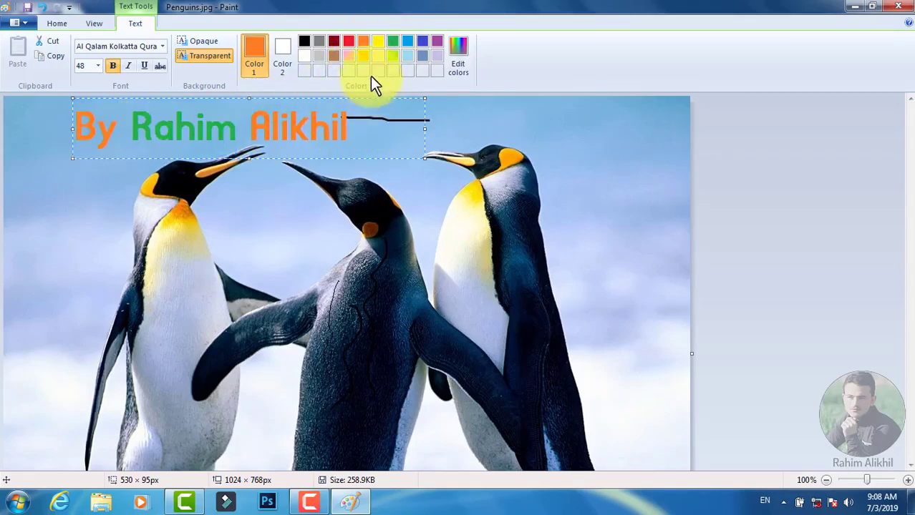
{"action": "left_click", "coordinate": [109, 214]}
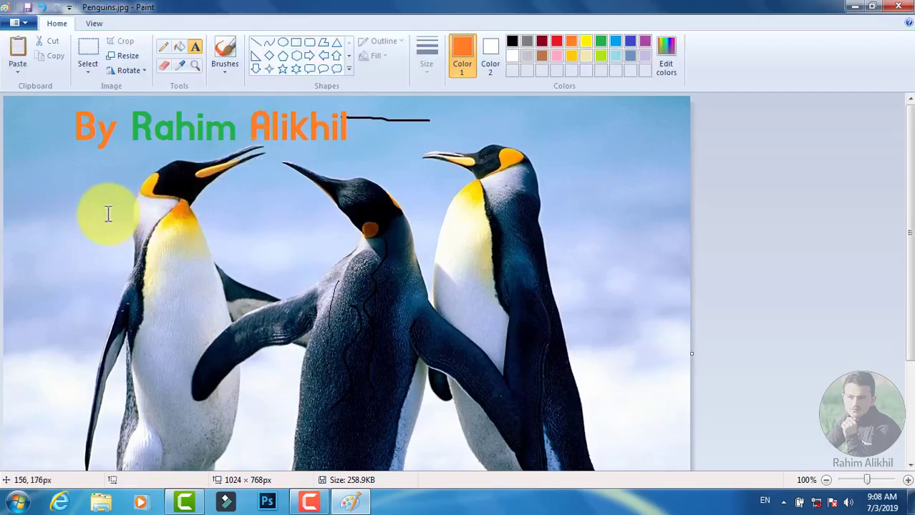
Scrub a broad back-and-forth eraser patch across the penguins' beaks and the lower edge of the byline.
{"action": "left_click", "coordinate": [165, 66]}
{"action": "mouse_move", "coordinate": [487, 159]}
{"action": "left_mouse_down"}
{"action": "mouse_move", "coordinate": [346, 183]}
{"action": "mouse_move", "coordinate": [295, 168]}
{"action": "mouse_move", "coordinate": [443, 149]}
{"action": "mouse_move", "coordinate": [265, 147]}
{"action": "mouse_move", "coordinate": [201, 192]}
{"action": "mouse_move", "coordinate": [313, 191]}
{"action": "mouse_move", "coordinate": [288, 173]}
{"action": "mouse_move", "coordinate": [334, 146]}
{"action": "mouse_move", "coordinate": [395, 143]}
{"action": "mouse_move", "coordinate": [329, 125]}
{"action": "mouse_move", "coordinate": [219, 108]}
{"action": "left_mouse_up"}
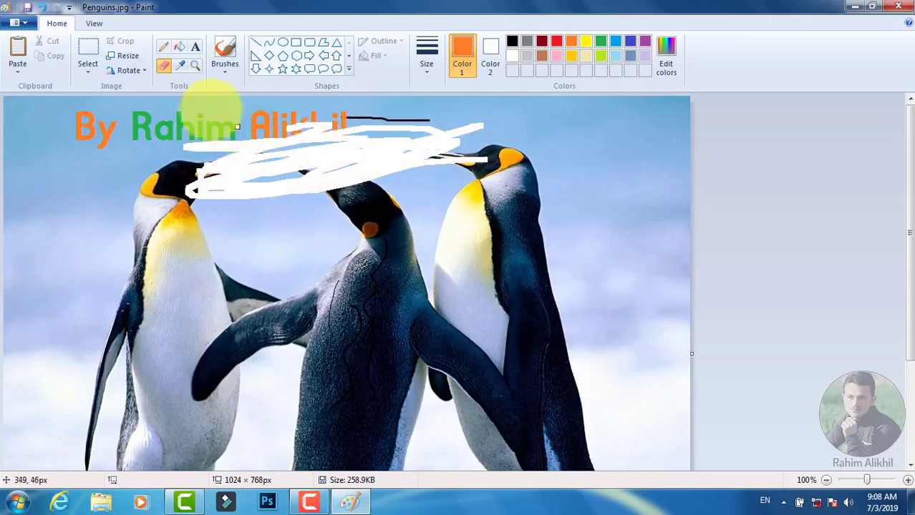
Pick the sky blue from the picture, widen the canvas to about 1186 × 768 px and fill the added strip with that blue.
{"action": "left_click", "coordinate": [178, 65]}
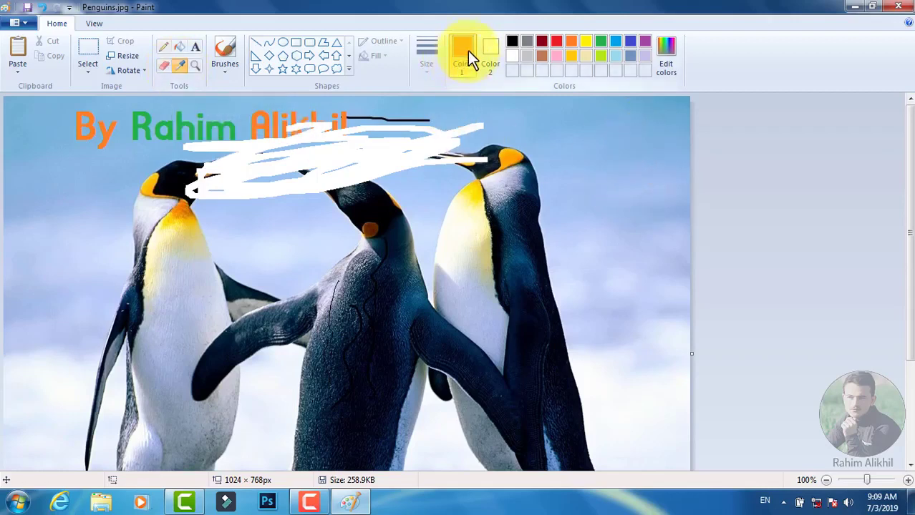
{"action": "left_click", "coordinate": [654, 114]}
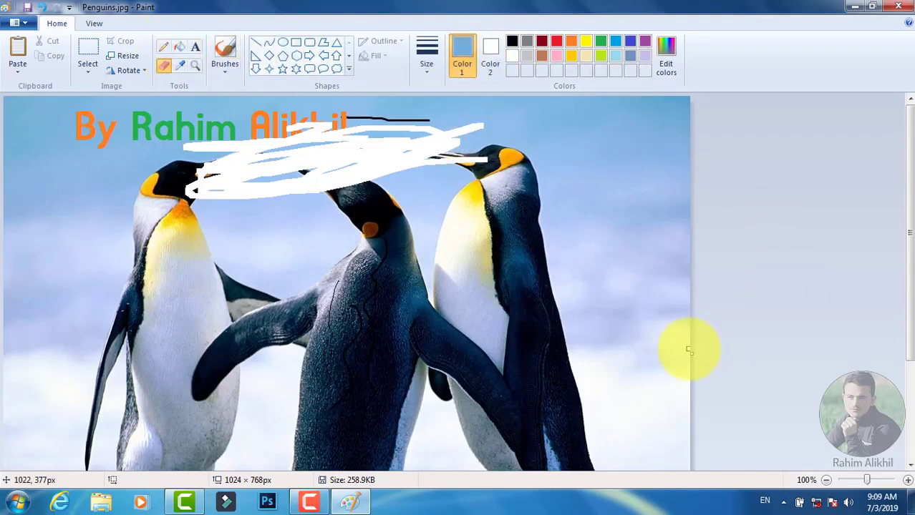
{"action": "left_click_drag", "start_coordinate": [707, 355], "coordinate": [816, 355]}
{"action": "left_click", "coordinate": [179, 47]}
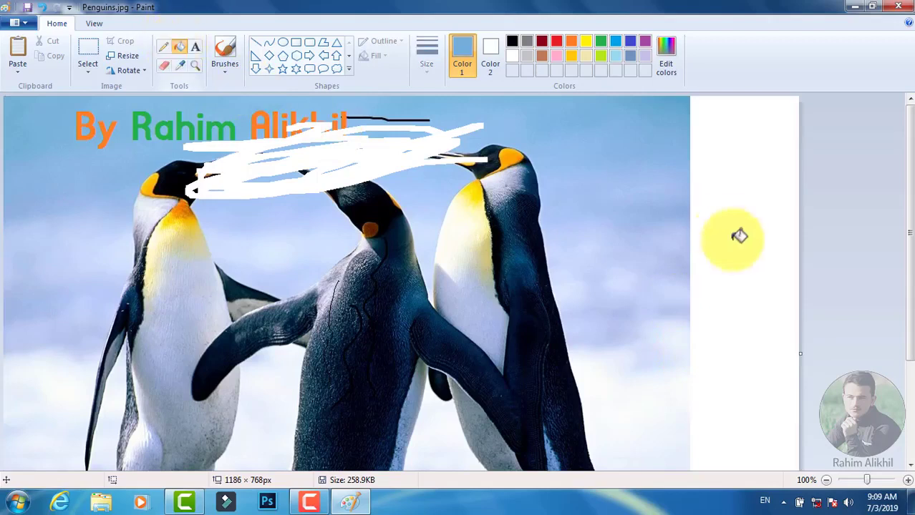
{"action": "left_click", "coordinate": [751, 275]}
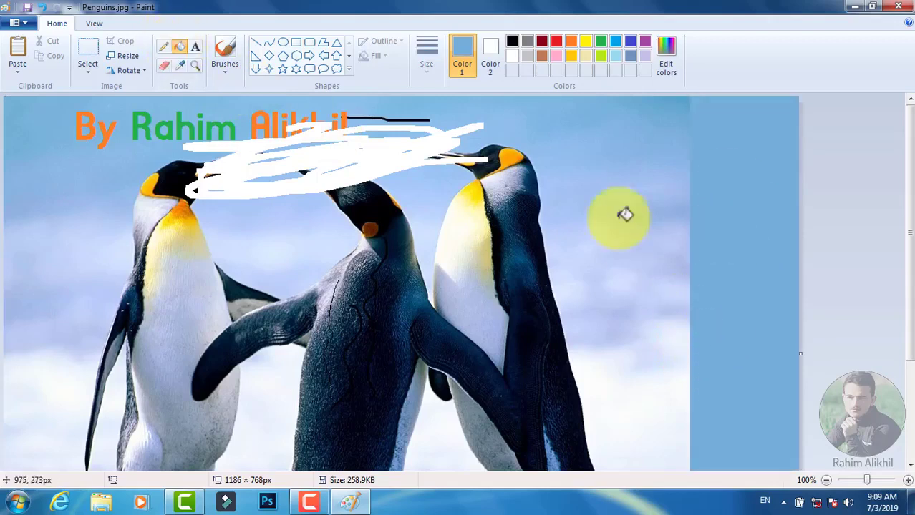
Pick the orange from the leftmost penguin's neck and refill the added side strip with it.
{"action": "left_click", "coordinate": [180, 64]}
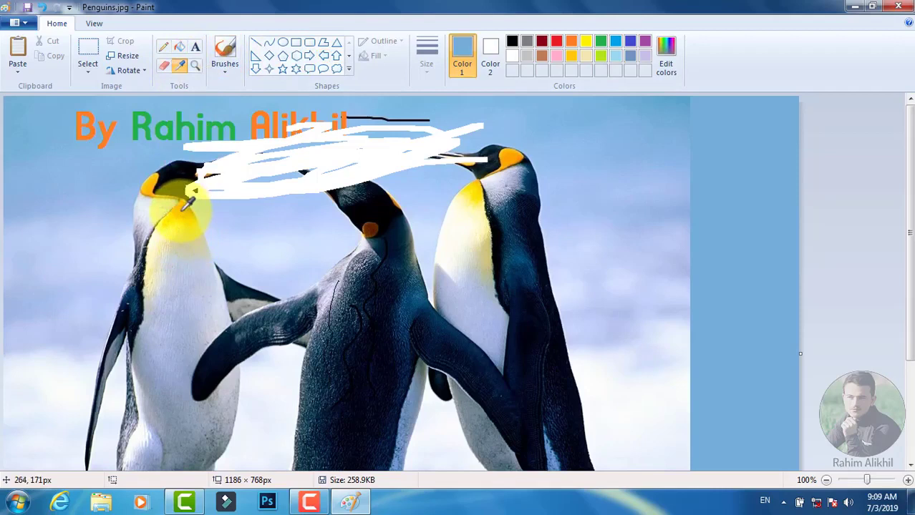
{"action": "left_click", "coordinate": [181, 210]}
{"action": "left_click", "coordinate": [761, 251]}
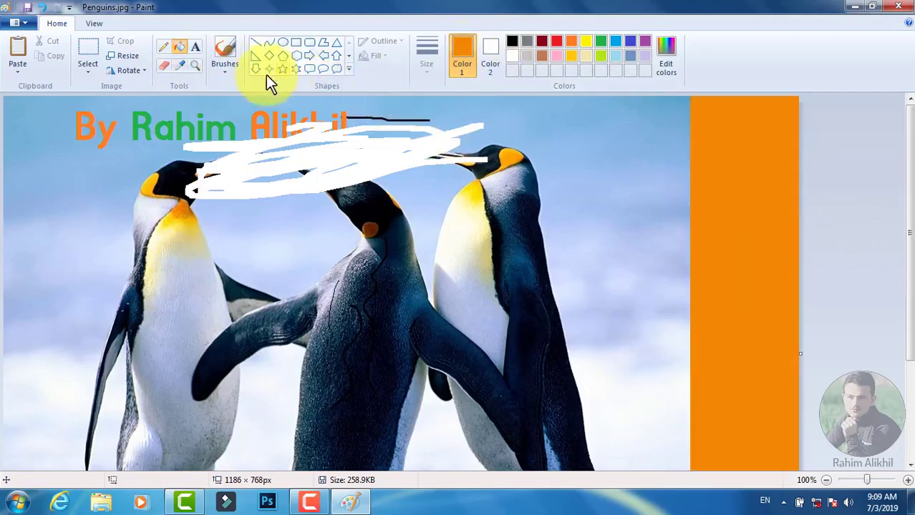
Magnify the leftmost penguin's body and zoom back out to 100%.
{"action": "left_click", "coordinate": [197, 67]}
{"action": "left_click", "coordinate": [241, 256]}
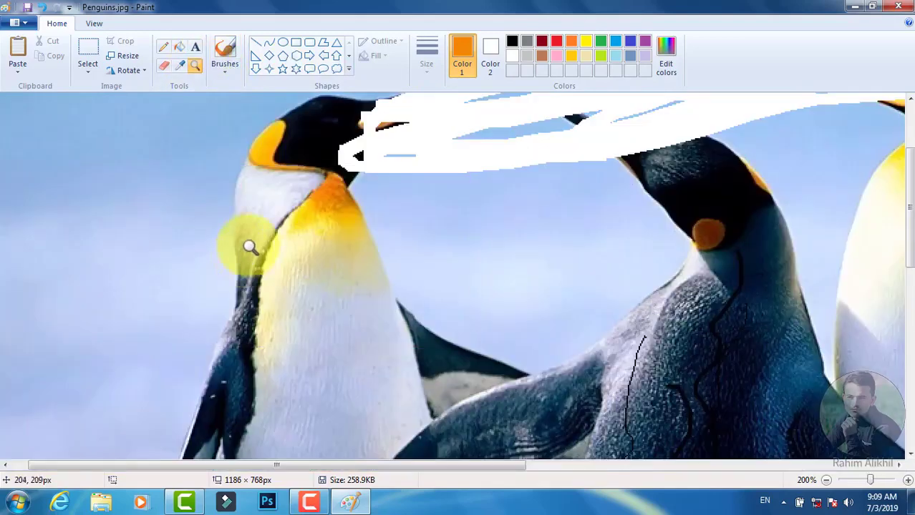
{"action": "left_click", "coordinate": [250, 246]}
{"action": "right_click", "coordinate": [250, 236]}
{"action": "right_click", "coordinate": [250, 229]}
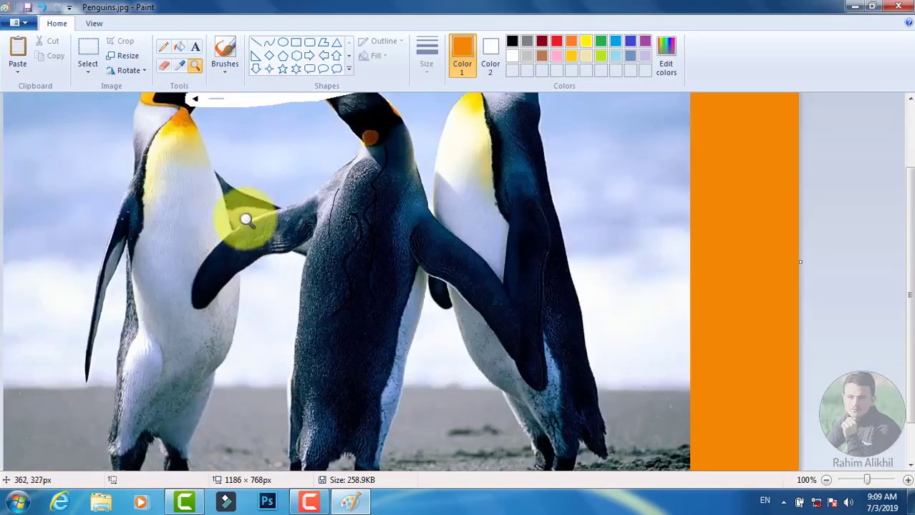
Paint two wavy orange strokes with the basic brush down the area beside the leftmost penguin.
{"action": "left_click", "coordinate": [230, 67]}
{"action": "left_click", "coordinate": [227, 94]}
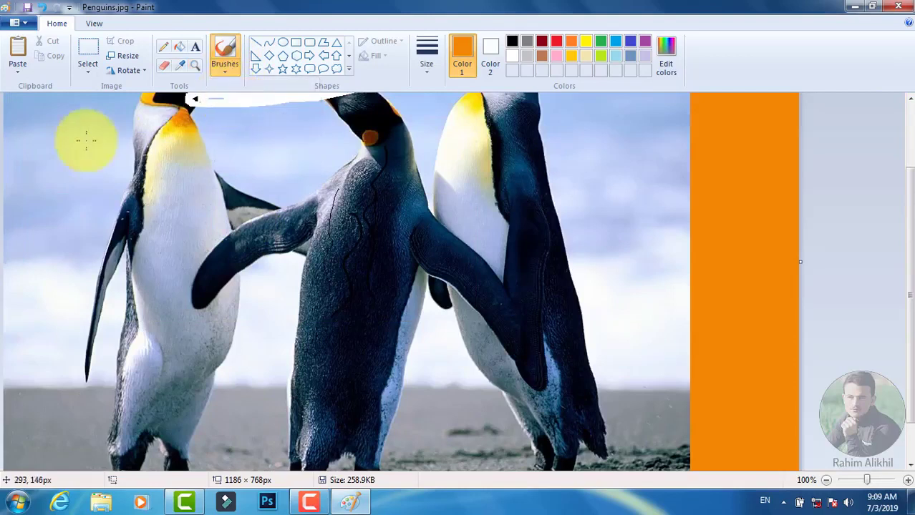
{"action": "left_click_drag", "start_coordinate": [35, 152], "coordinate": [76, 379]}
{"action": "mouse_move", "coordinate": [68, 148]}
{"action": "left_mouse_down"}
{"action": "mouse_move", "coordinate": [95, 185]}
{"action": "mouse_move", "coordinate": [134, 324]}
{"action": "left_mouse_up"}
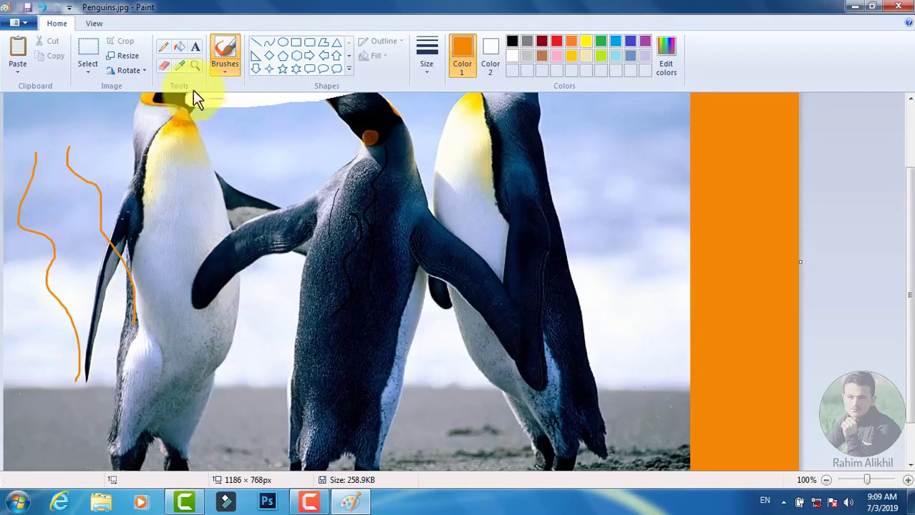
Add a thin, faint wavy stroke over the leftmost penguin and a speckled airbrush stroke beside it, both in orange.
{"action": "left_click", "coordinate": [226, 65]}
{"action": "left_click", "coordinate": [312, 119]}
{"action": "mouse_move", "coordinate": [112, 190]}
{"action": "left_mouse_down"}
{"action": "mouse_move", "coordinate": [130, 261]}
{"action": "mouse_move", "coordinate": [174, 336]}
{"action": "left_mouse_up"}
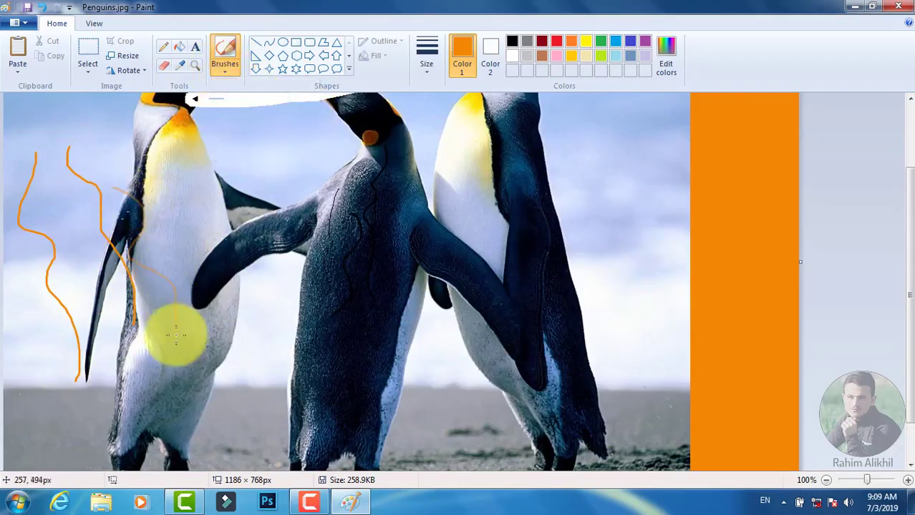
{"action": "left_click", "coordinate": [222, 68]}
{"action": "left_click", "coordinate": [300, 91]}
{"action": "mouse_move", "coordinate": [70, 129]}
{"action": "left_mouse_down"}
{"action": "mouse_move", "coordinate": [65, 195]}
{"action": "mouse_move", "coordinate": [118, 319]}
{"action": "left_mouse_up"}
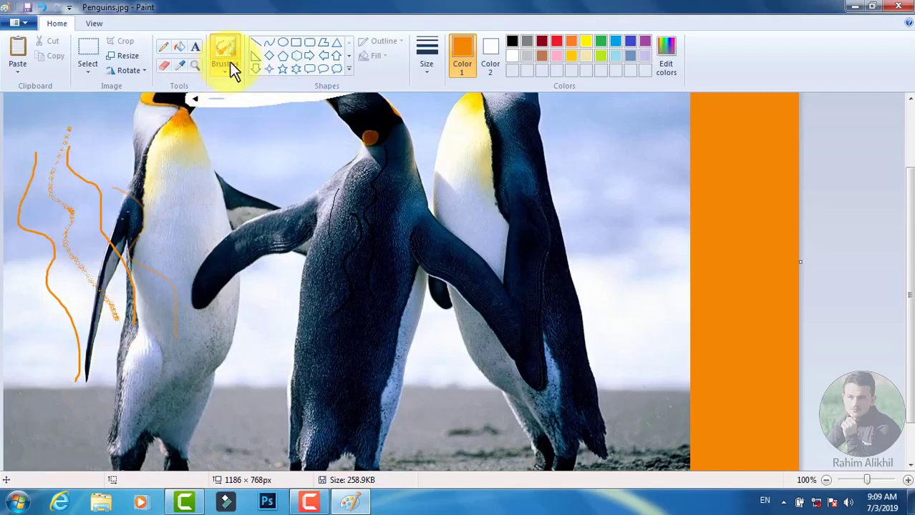
Start a new blank picture without saving the changes to Penguins.jpg.
{"action": "left_click", "coordinate": [228, 63]}
{"action": "key", "text": "ctrl+n"}
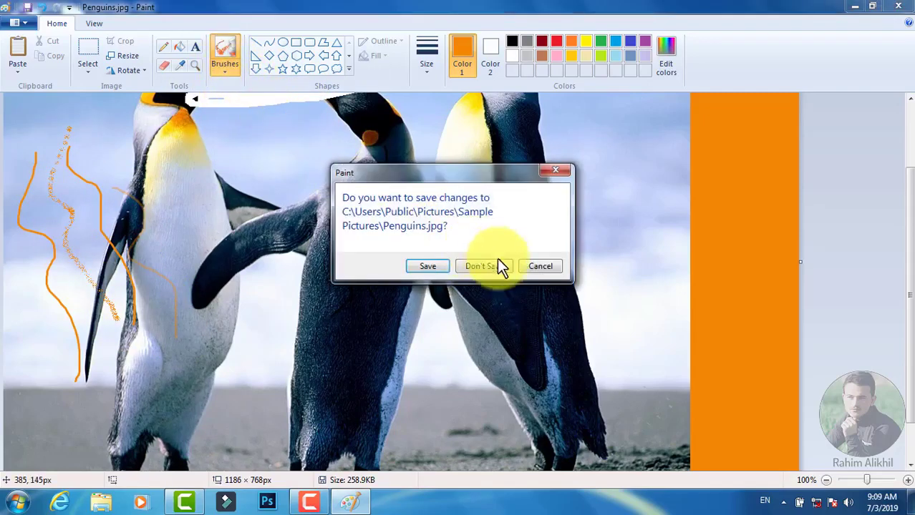
{"action": "left_click", "coordinate": [494, 266]}
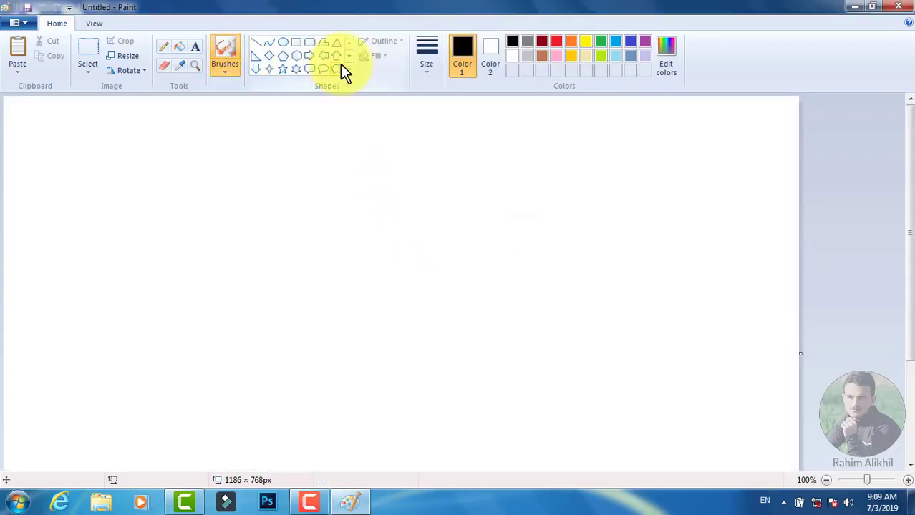
Draw a rounded rectangle about 260 × 135 px and four separate straight lines forming an open quadrilateral that overlaps it.
{"action": "left_click", "coordinate": [309, 41]}
{"action": "left_click_drag", "start_coordinate": [202, 147], "coordinate": [376, 235]}
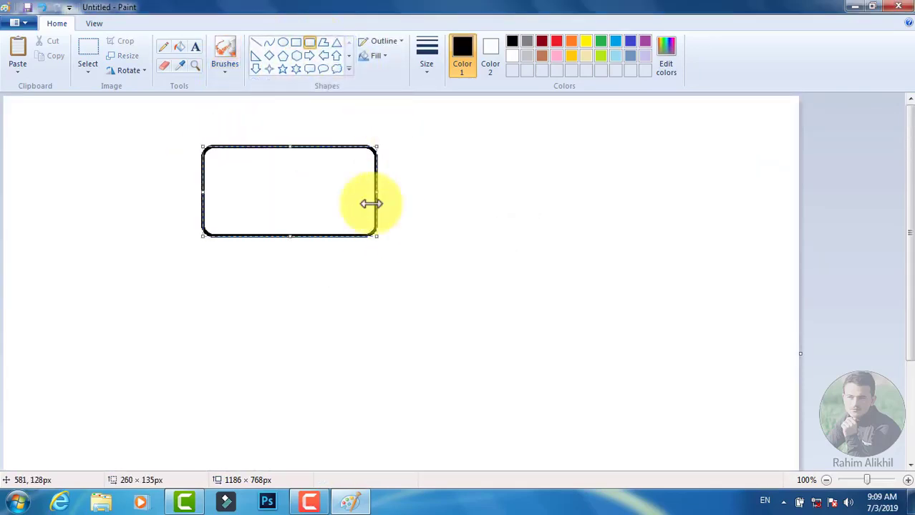
{"action": "left_click", "coordinate": [256, 41]}
{"action": "mouse_move", "coordinate": [92, 208]}
{"action": "left_mouse_down"}
{"action": "mouse_move", "coordinate": [86, 329]}
{"action": "mouse_move", "coordinate": [315, 320]}
{"action": "left_mouse_up"}
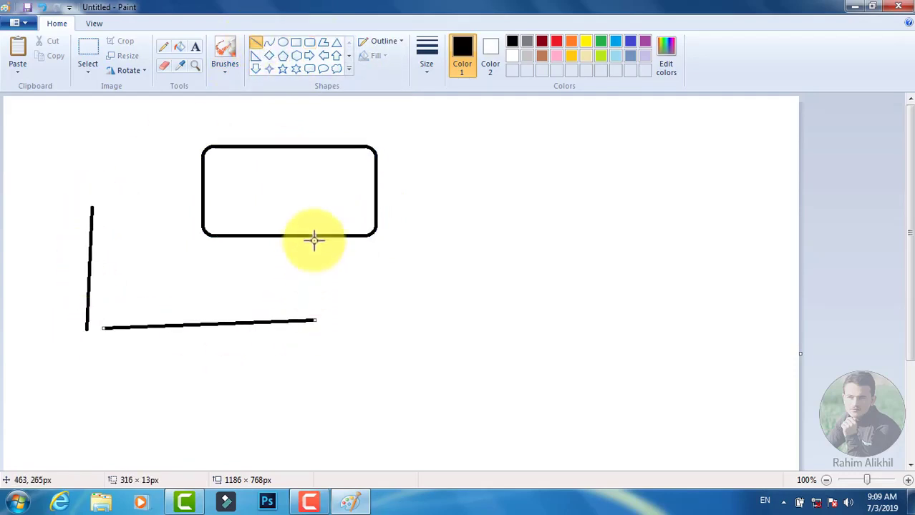
{"action": "left_click_drag", "start_coordinate": [313, 190], "coordinate": [307, 313]}
{"action": "left_click_drag", "start_coordinate": [101, 192], "coordinate": [313, 175]}
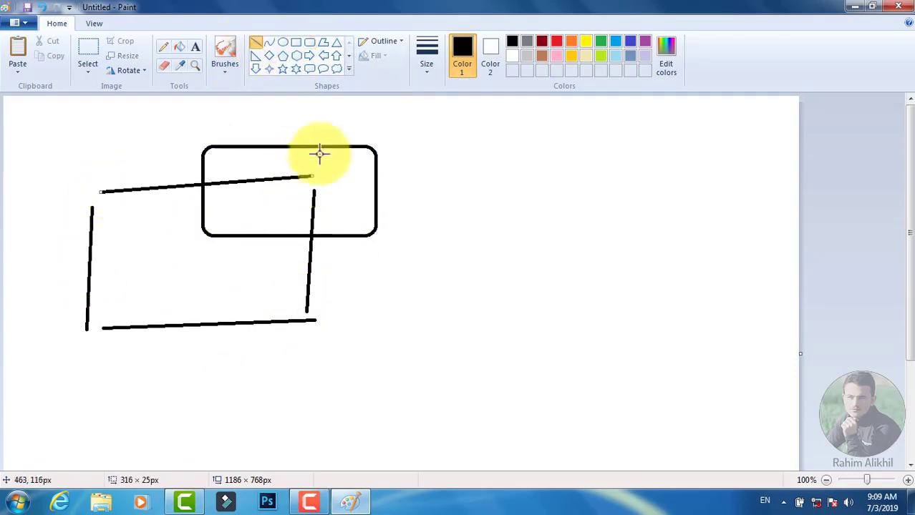
Draw a six-pointed star about 158 × 139 px and a cloud callout about 219 × 264 px beside the rounded rectangle.
{"action": "left_click", "coordinate": [296, 68]}
{"action": "left_click_drag", "start_coordinate": [450, 158], "coordinate": [556, 251]}
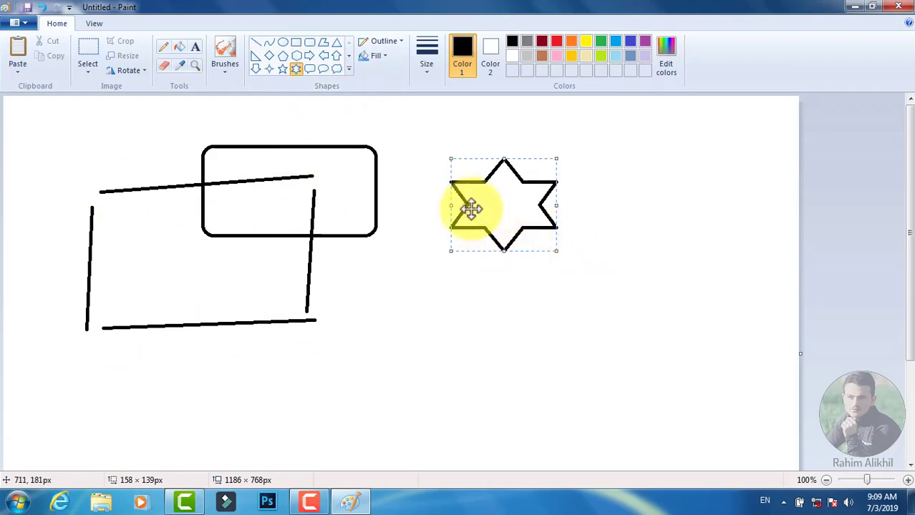
{"action": "left_click", "coordinate": [349, 70]}
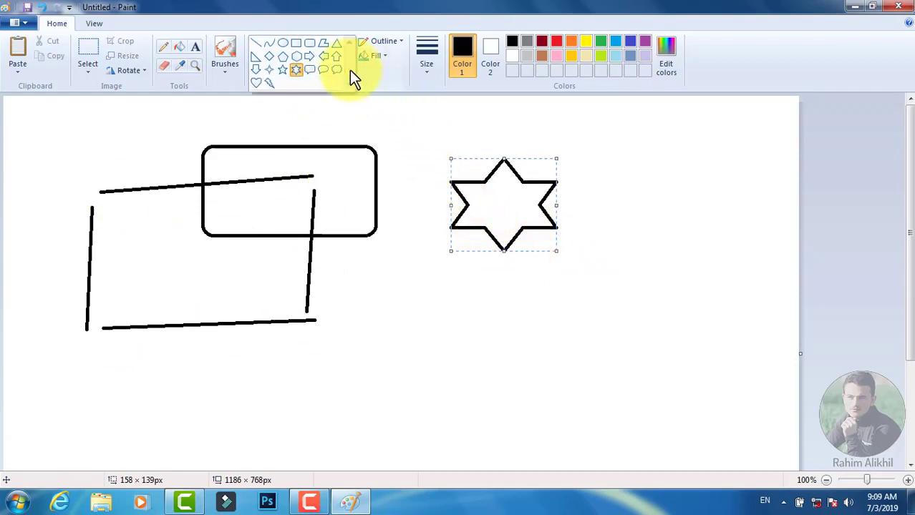
{"action": "left_click", "coordinate": [337, 70]}
{"action": "left_click_drag", "start_coordinate": [621, 200], "coordinate": [769, 377]}
Review the available outline and fill styles for the cloud callout.
{"action": "left_click", "coordinate": [381, 41]}
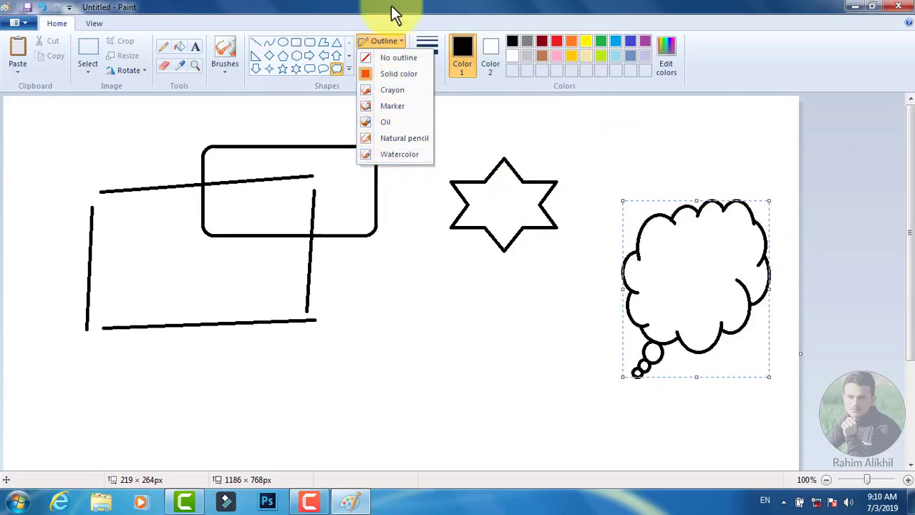
{"action": "left_click", "coordinate": [389, 57]}
{"action": "left_click", "coordinate": [377, 56]}
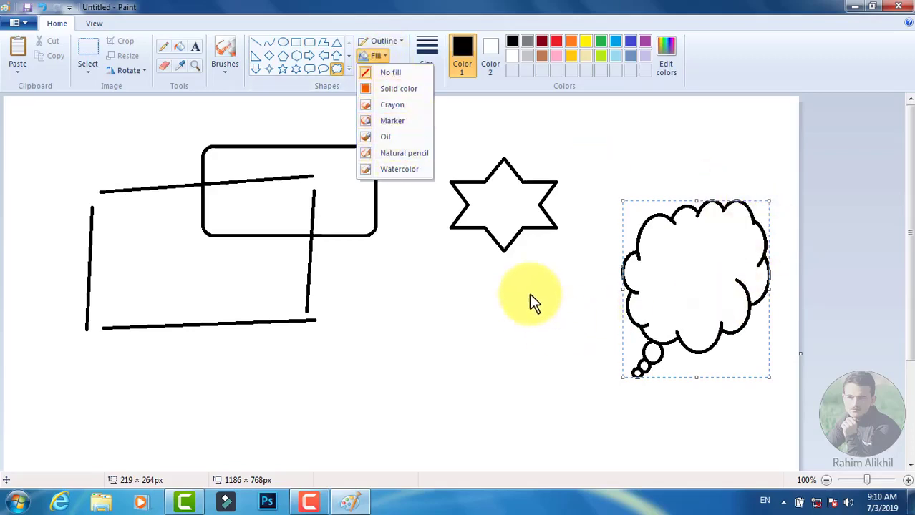
Open Desert.jpg from the Sample Pictures folder without saving the untitled picture.
{"action": "left_click", "coordinate": [28, 22]}
{"action": "left_click", "coordinate": [179, 111]}
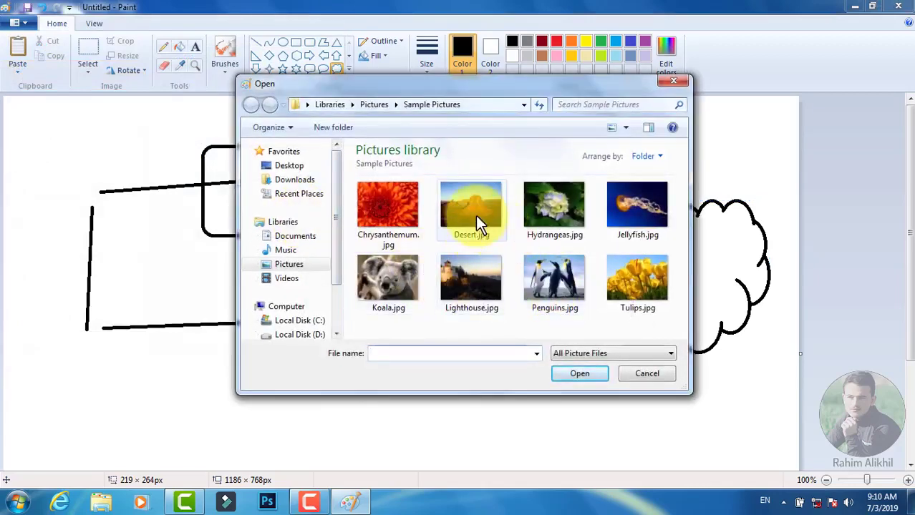
{"action": "double_click", "coordinate": [476, 216]}
{"action": "left_click", "coordinate": [484, 250]}
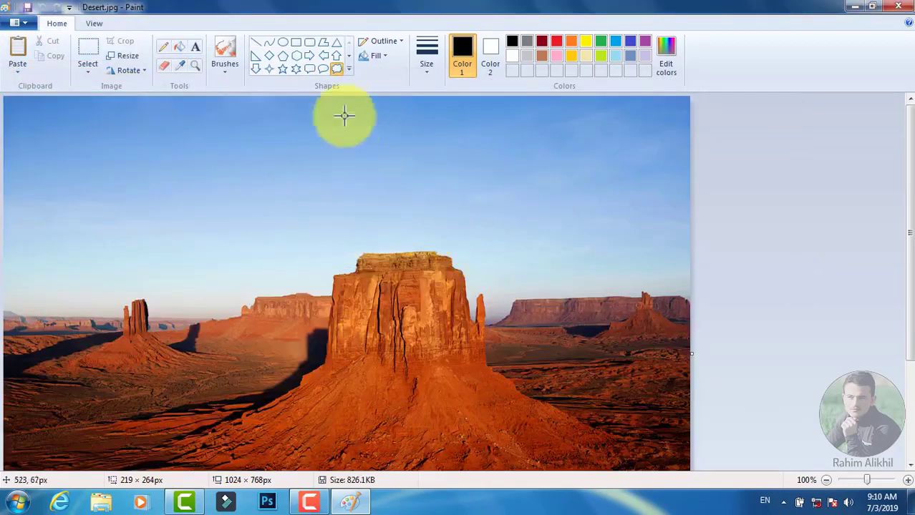
Draw a black rectangle about 503 × 286 px around the central butte and review its outline, fill and line size options.
{"action": "left_click", "coordinate": [295, 42]}
{"action": "left_click_drag", "start_coordinate": [193, 167], "coordinate": [530, 357]}
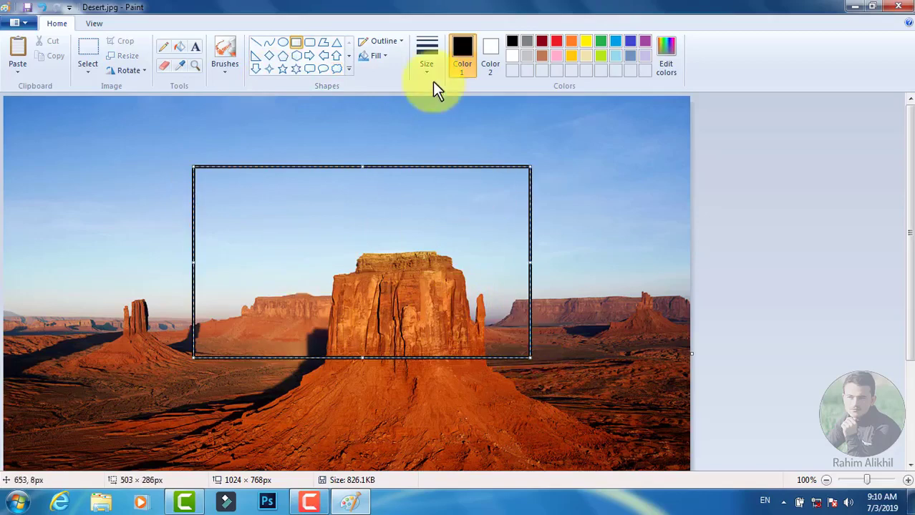
{"action": "left_click", "coordinate": [395, 44]}
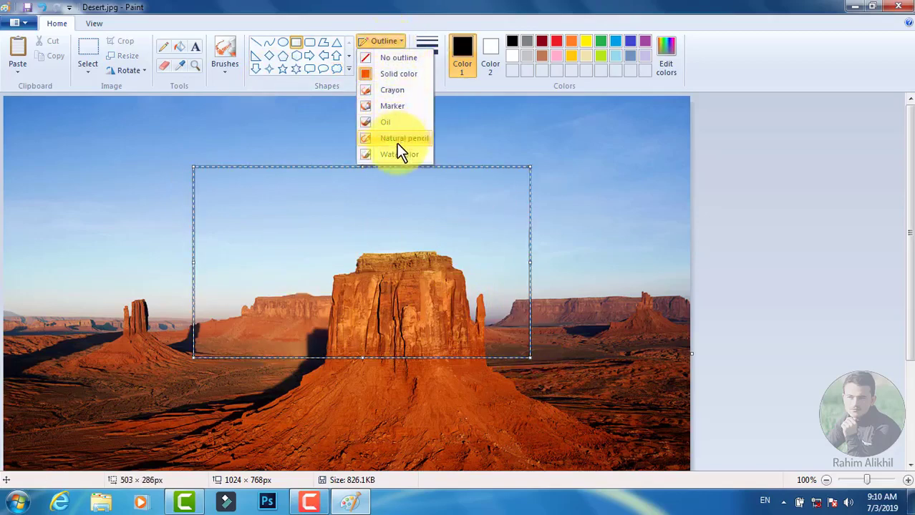
{"action": "left_click", "coordinate": [388, 26]}
{"action": "left_click", "coordinate": [378, 57]}
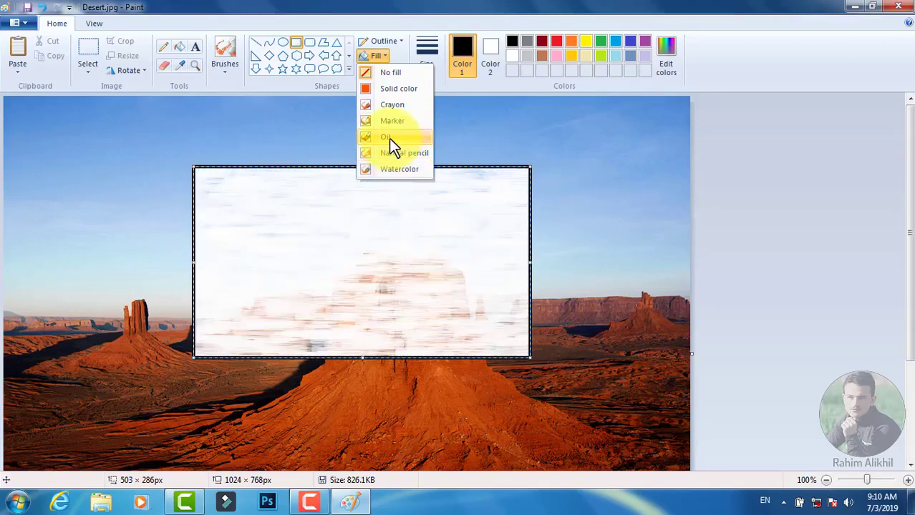
{"action": "left_click", "coordinate": [419, 65]}
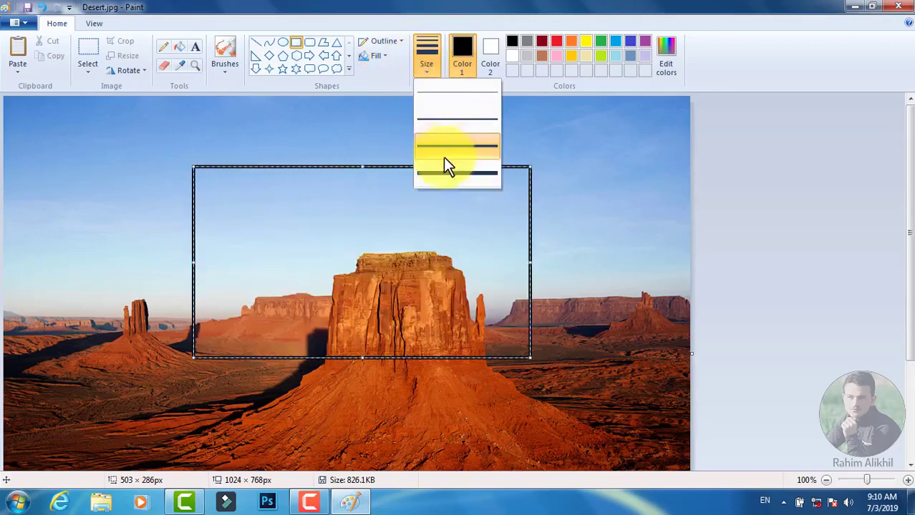
{"action": "left_click", "coordinate": [474, 3]}
Recolor the rectangle's outline with a custom light green of hue 76, saturation 186 and luminosity 136.
{"action": "left_click", "coordinate": [599, 43]}
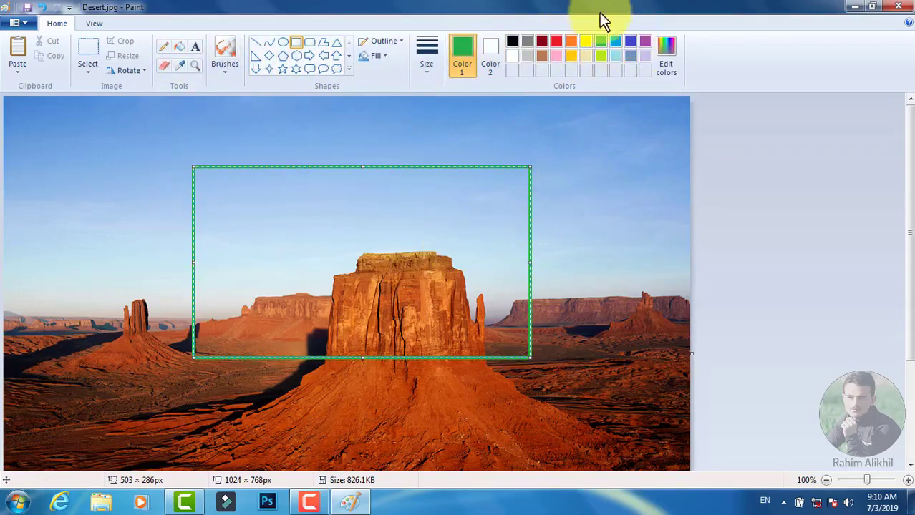
{"action": "left_click", "coordinate": [672, 53]}
{"action": "left_click_drag", "start_coordinate": [494, 203], "coordinate": [498, 179]}
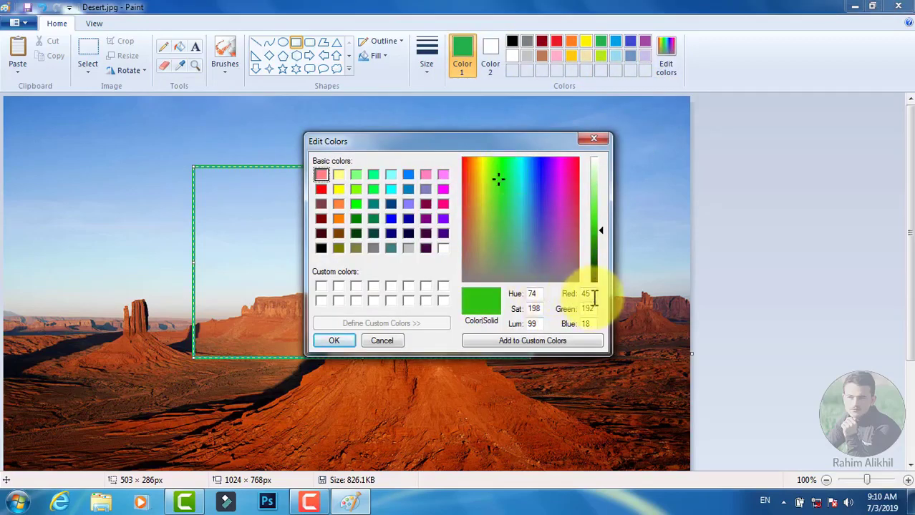
{"action": "left_click_drag", "start_coordinate": [594, 294], "coordinate": [527, 295]}
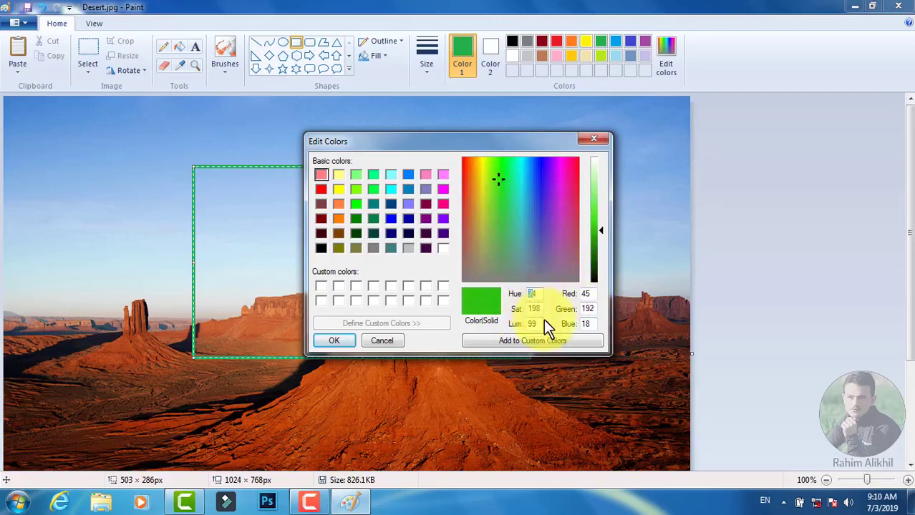
{"action": "double_click", "coordinate": [542, 321]}
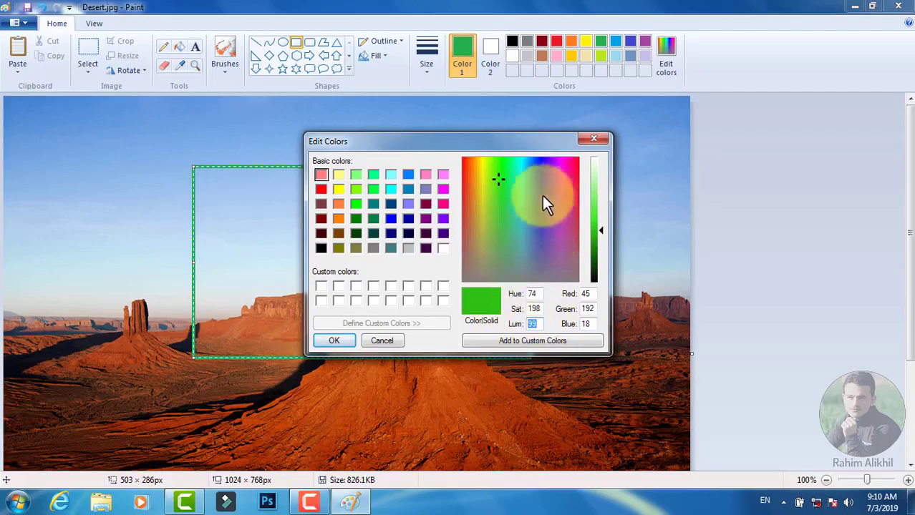
{"action": "left_click_drag", "start_coordinate": [542, 196], "coordinate": [499, 186]}
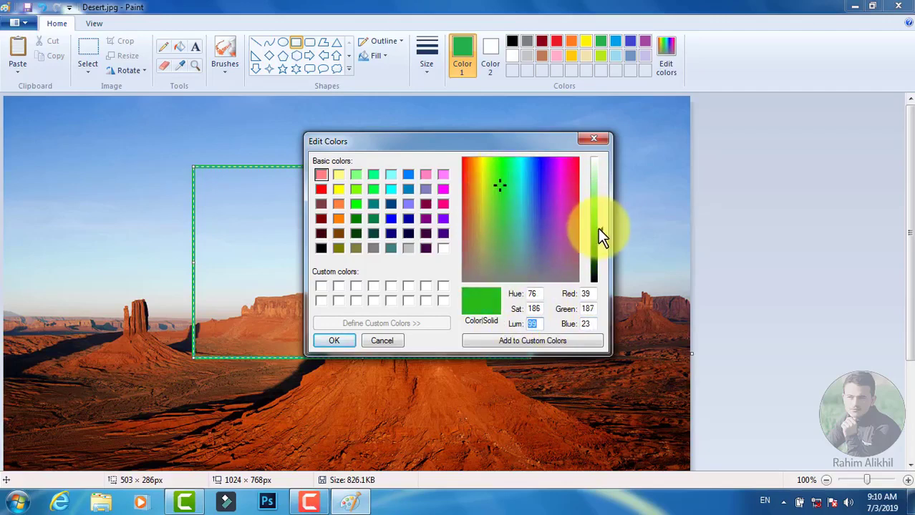
{"action": "mouse_move", "coordinate": [598, 228]}
{"action": "left_mouse_down"}
{"action": "mouse_move", "coordinate": [600, 178]}
{"action": "mouse_move", "coordinate": [599, 211]}
{"action": "left_mouse_up"}
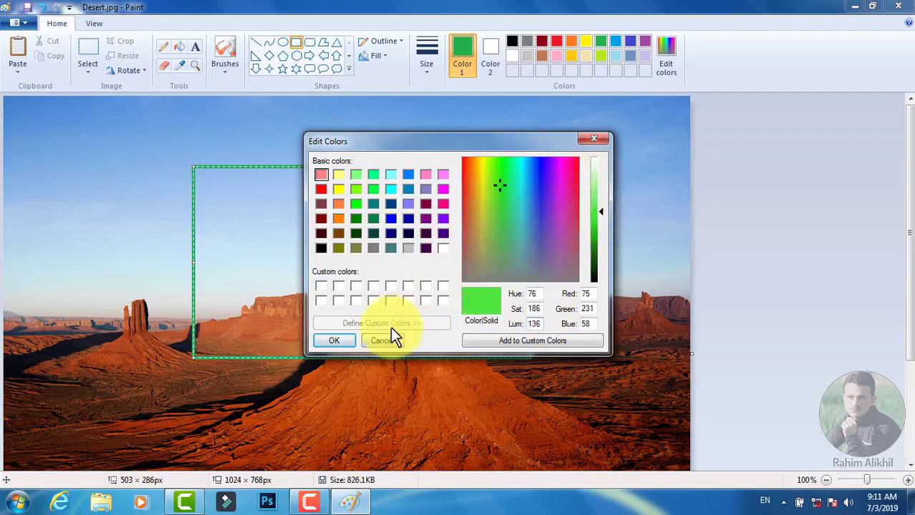
{"action": "left_click", "coordinate": [344, 341]}
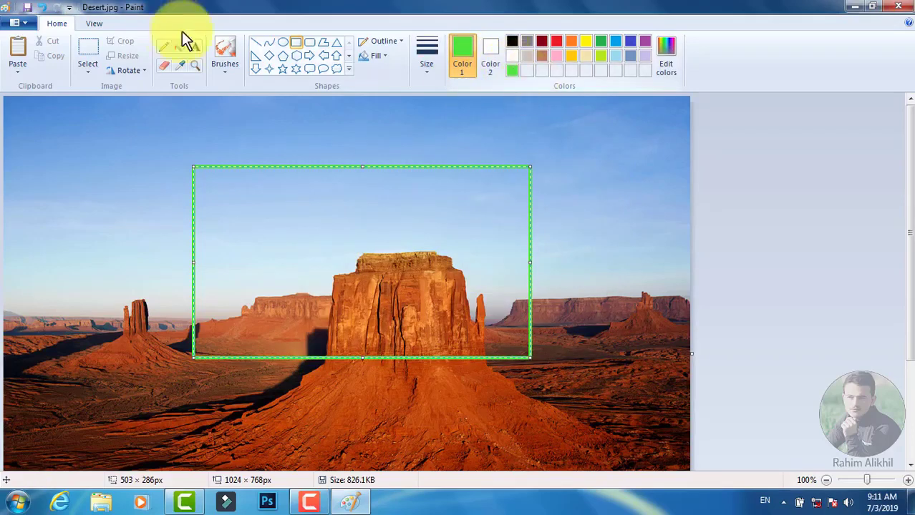
Zoom in on the picture, zoom out to 25%, and restore the 100% view.
{"action": "left_click", "coordinate": [103, 24]}
{"action": "left_click", "coordinate": [18, 65]}
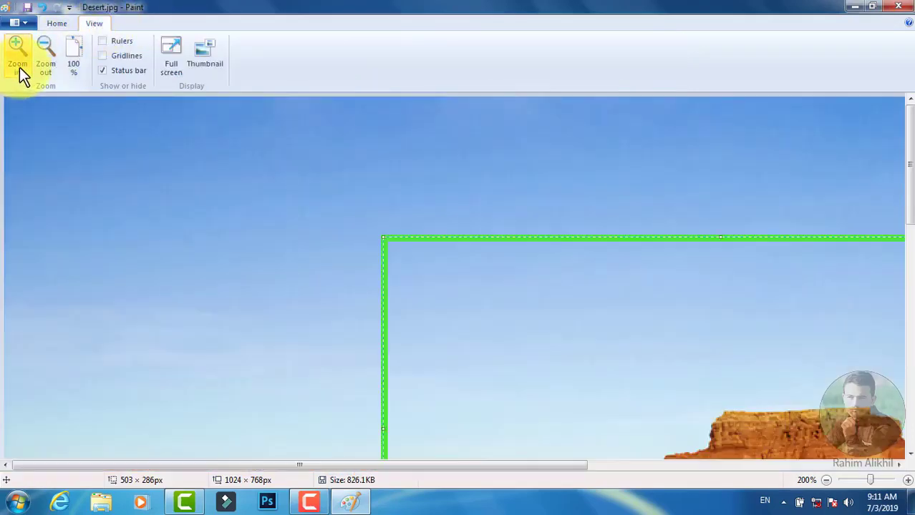
{"action": "left_click", "coordinate": [19, 68]}
{"action": "left_click", "coordinate": [41, 60]}
{"action": "left_click", "coordinate": [41, 60]}
{"action": "left_click", "coordinate": [41, 60]}
{"action": "left_click", "coordinate": [41, 60]}
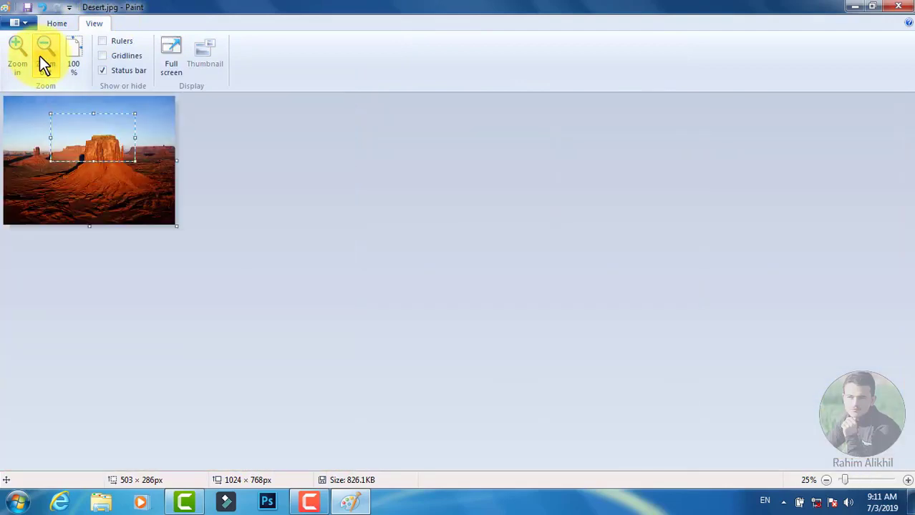
{"action": "left_click", "coordinate": [80, 61]}
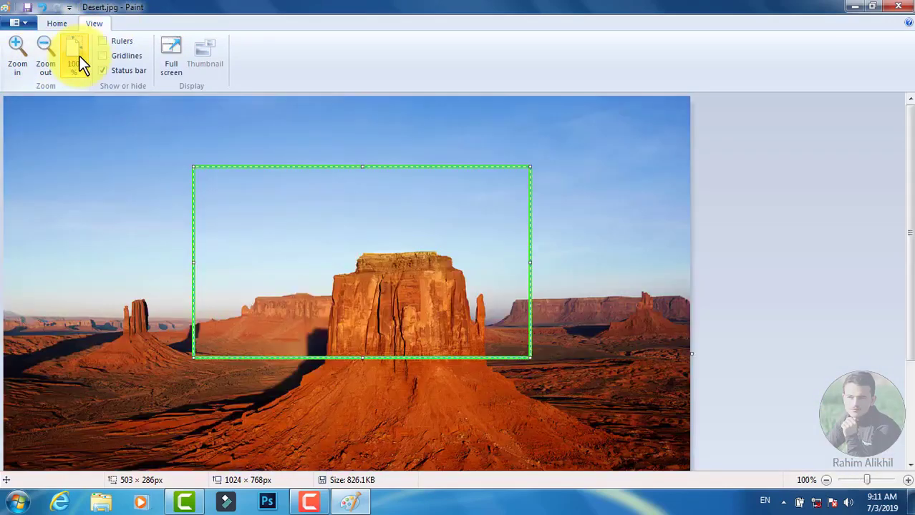
Show and hide the rulers, and toggle the gridlines over the picture on and off.
{"action": "left_click", "coordinate": [124, 40]}
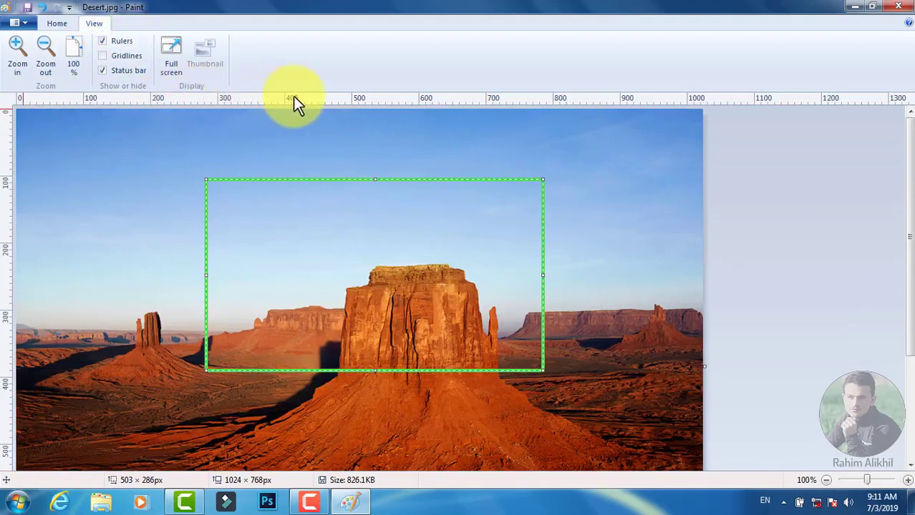
{"action": "left_click", "coordinate": [120, 40]}
{"action": "left_click", "coordinate": [122, 55]}
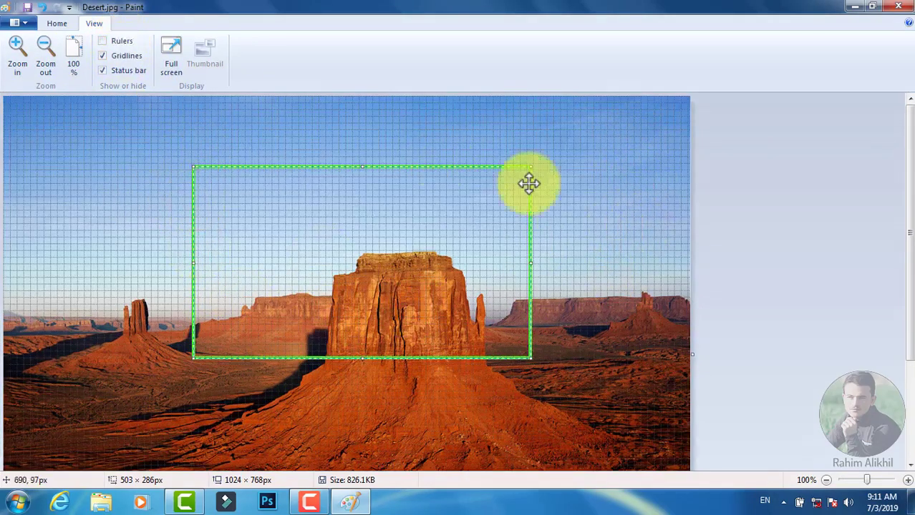
{"action": "left_click", "coordinate": [623, 185]}
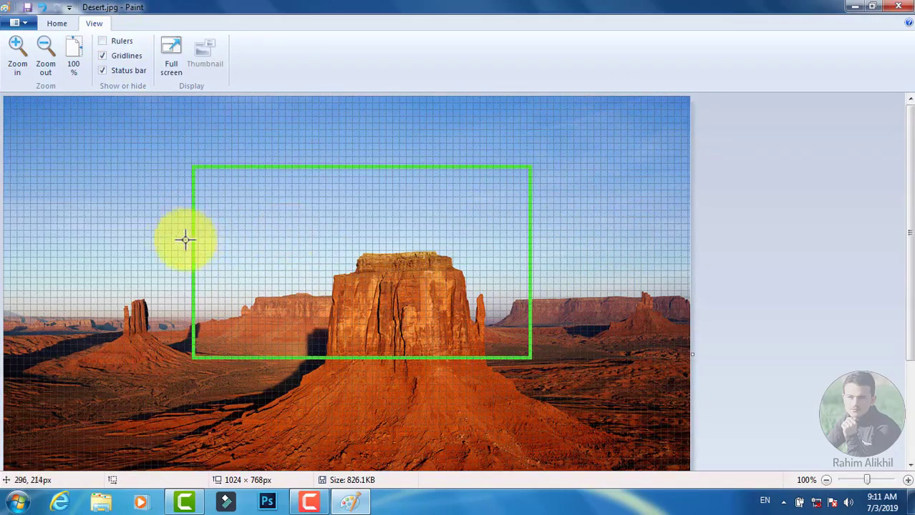
{"action": "left_click", "coordinate": [120, 55]}
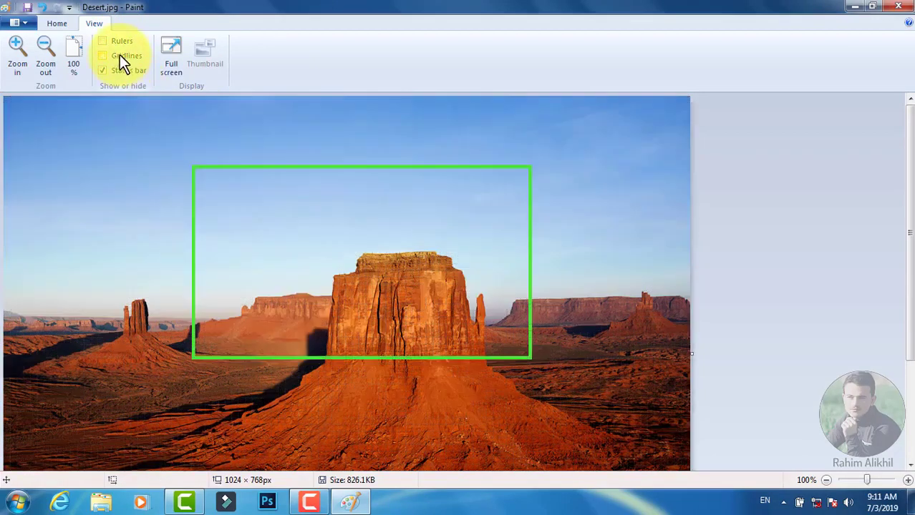
{"action": "left_click", "coordinate": [119, 54]}
{"action": "left_click", "coordinate": [119, 54]}
Hide the status bar, draw a small rectangle about 39 × 48 px in the sky, and show the status bar again.
{"action": "left_click", "coordinate": [121, 71]}
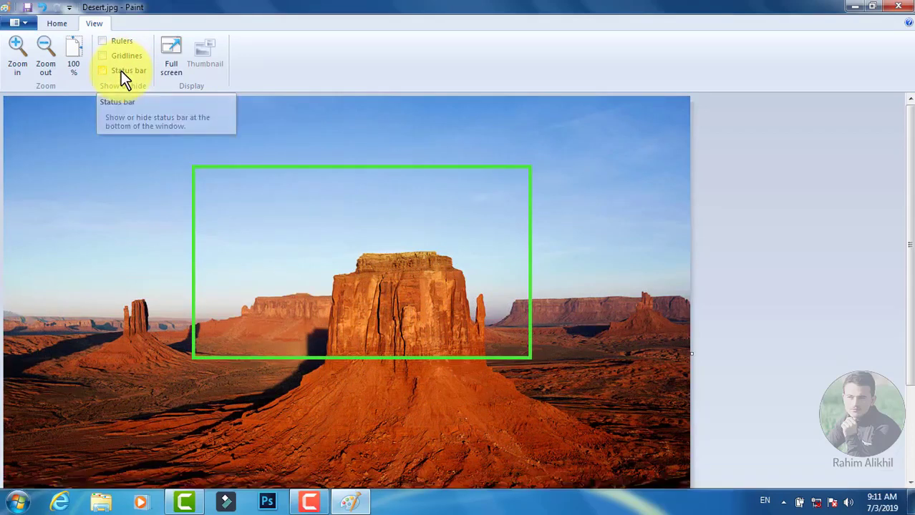
{"action": "left_click_drag", "start_coordinate": [159, 126], "coordinate": [186, 157]}
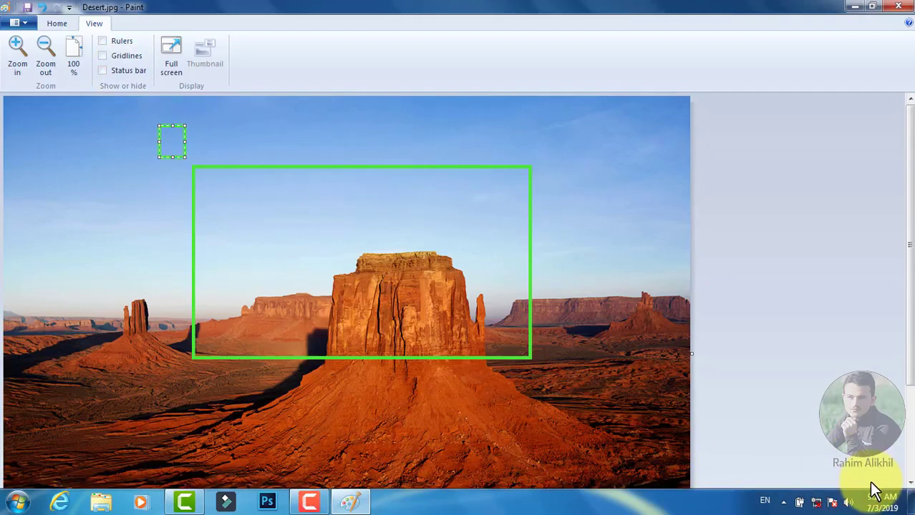
{"action": "left_click", "coordinate": [116, 69]}
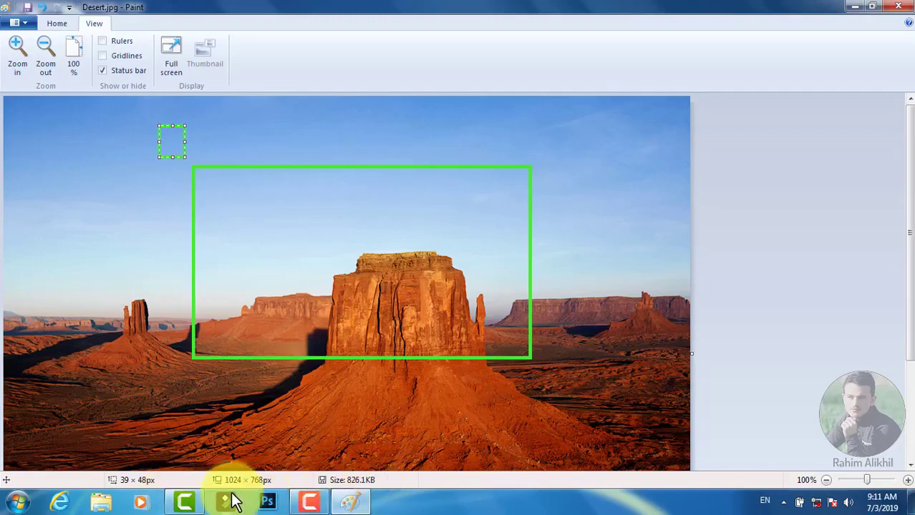
View the picture in full screen and in print preview, closing each view.
{"action": "left_click", "coordinate": [169, 65]}
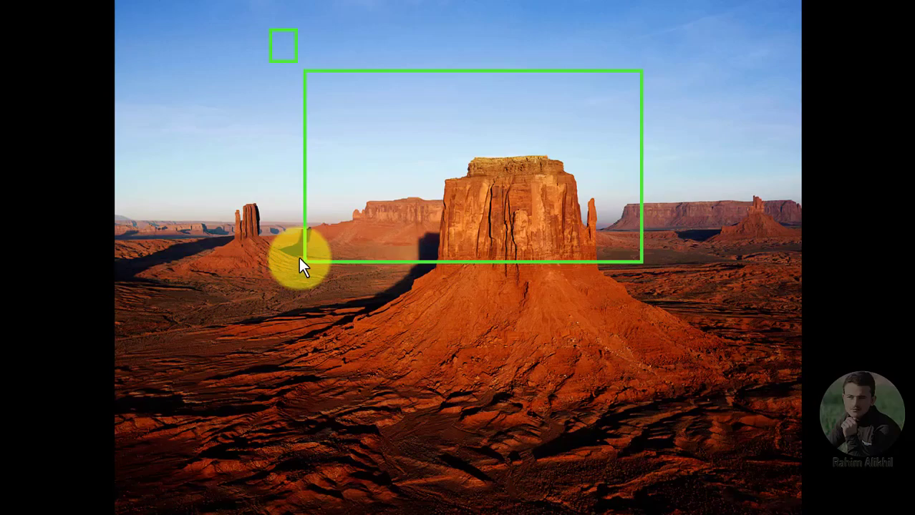
{"action": "left_click", "coordinate": [299, 257]}
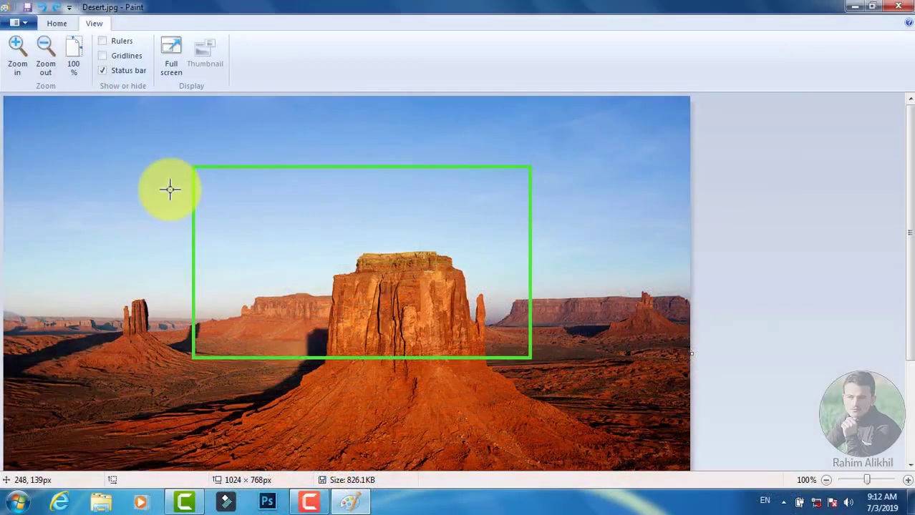
{"action": "left_click", "coordinate": [25, 21]}
{"action": "mouse_move", "coordinate": [39, 166]}
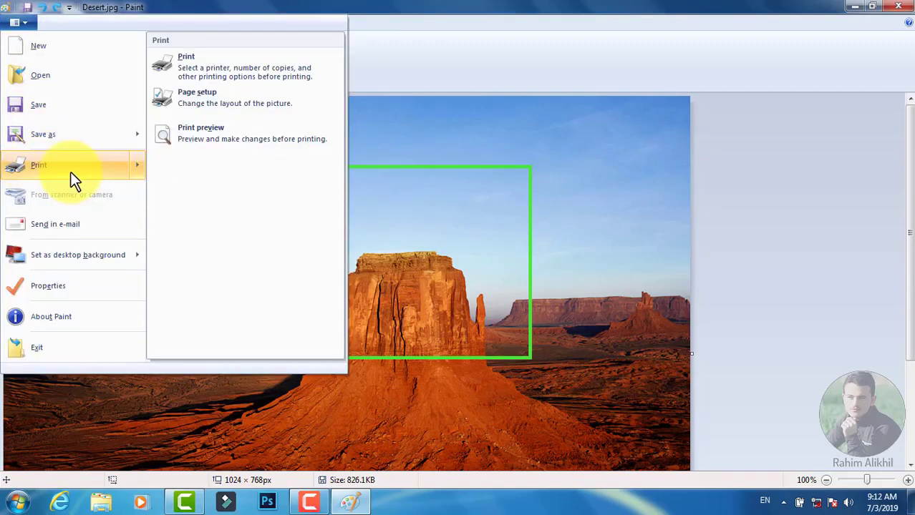
{"action": "left_click", "coordinate": [205, 137]}
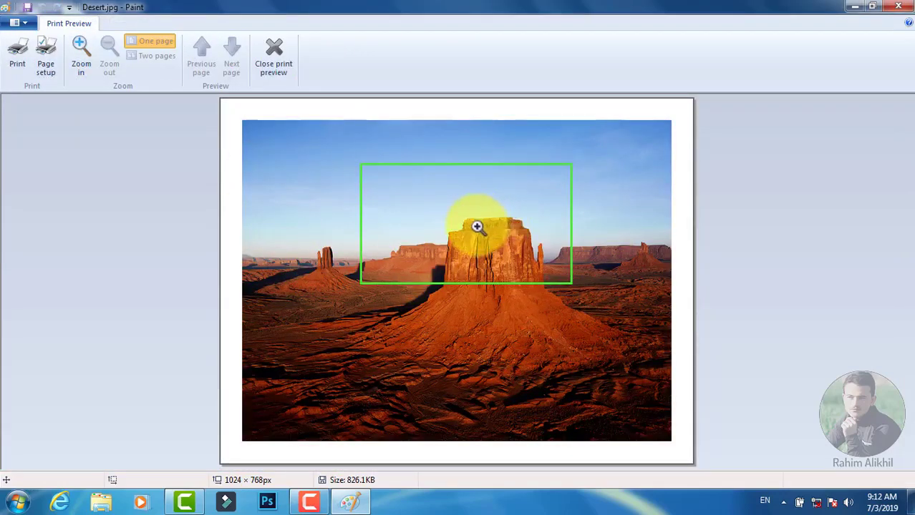
{"action": "left_click", "coordinate": [276, 57]}
Set the paper size to Letter Extra in the page setup.
{"action": "left_click", "coordinate": [16, 22]}
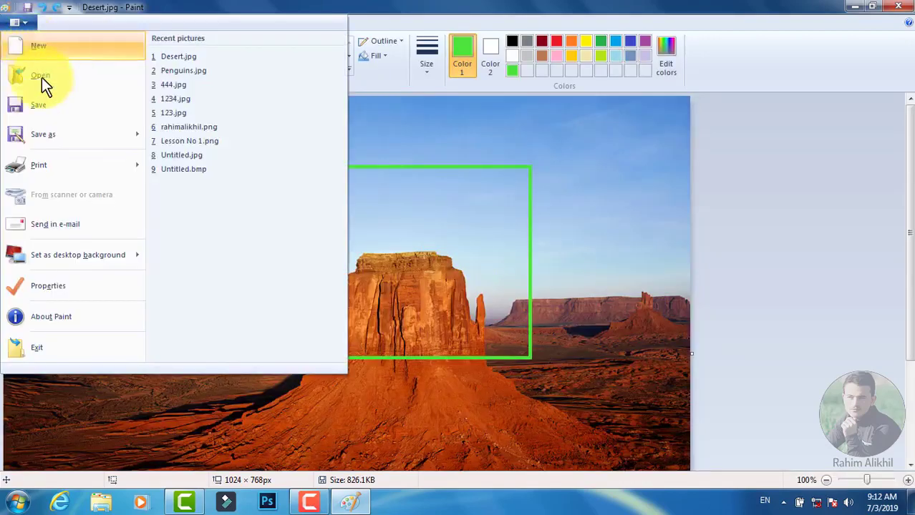
{"action": "mouse_move", "coordinate": [67, 170]}
{"action": "left_click", "coordinate": [225, 99]}
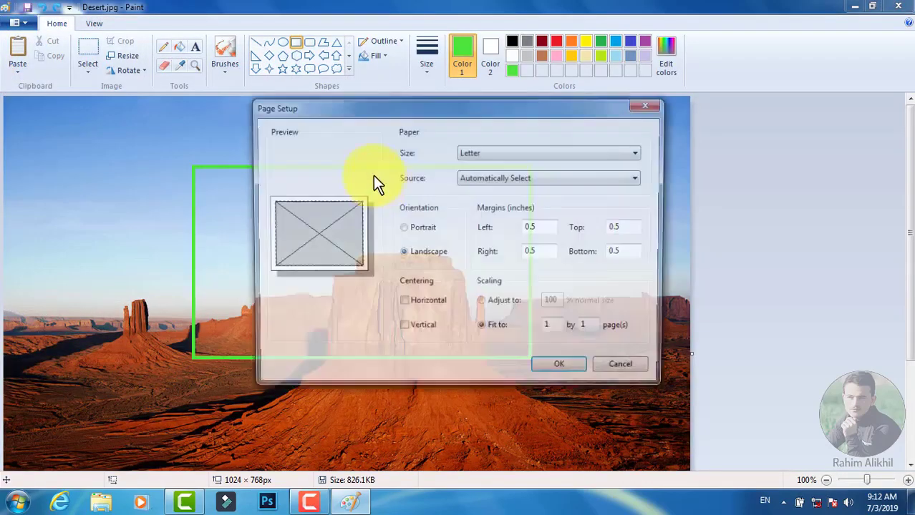
{"action": "left_click", "coordinate": [485, 151]}
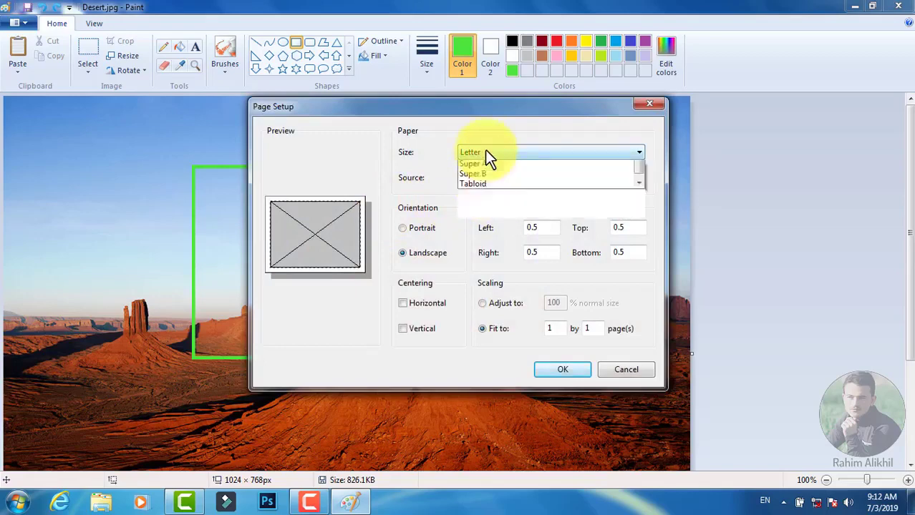
{"action": "left_click", "coordinate": [478, 214]}
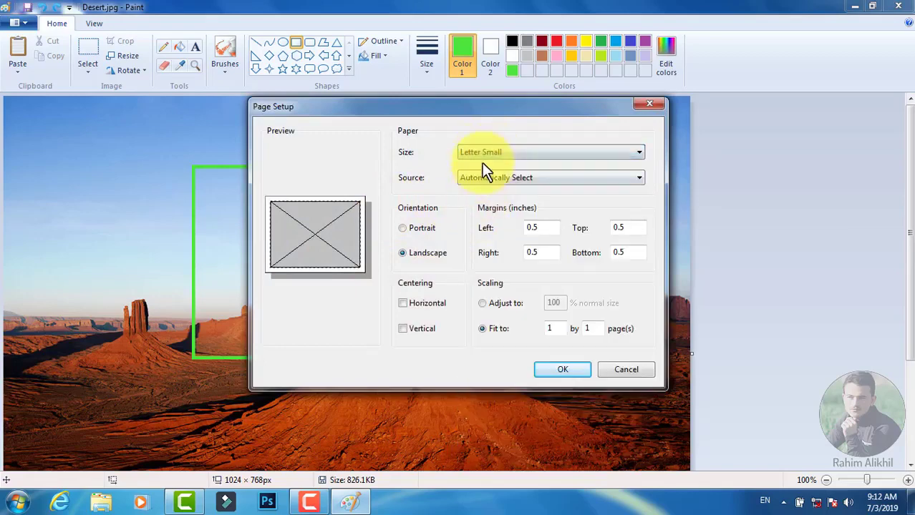
{"action": "left_click", "coordinate": [484, 159]}
{"action": "left_click", "coordinate": [486, 176]}
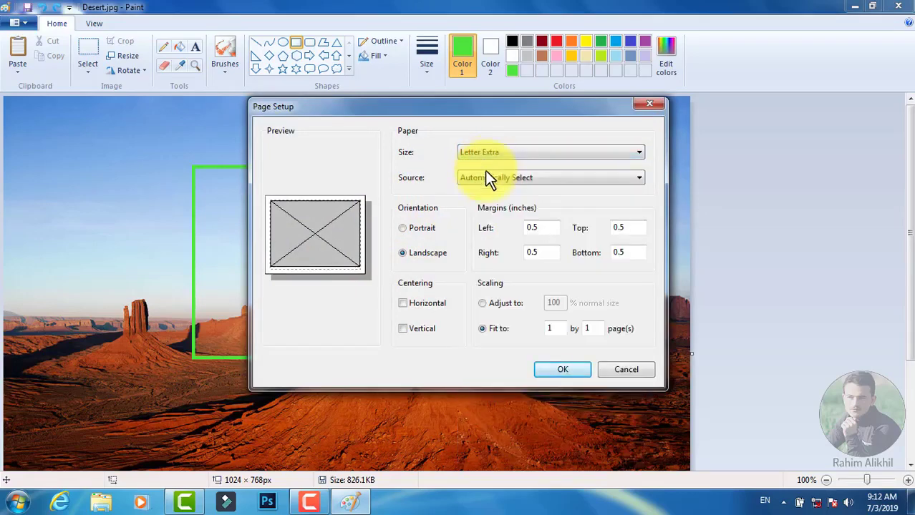
Switch the page orientation to Portrait and back to Landscape, and toggle horizontal centering on and off.
{"action": "left_click", "coordinate": [424, 228]}
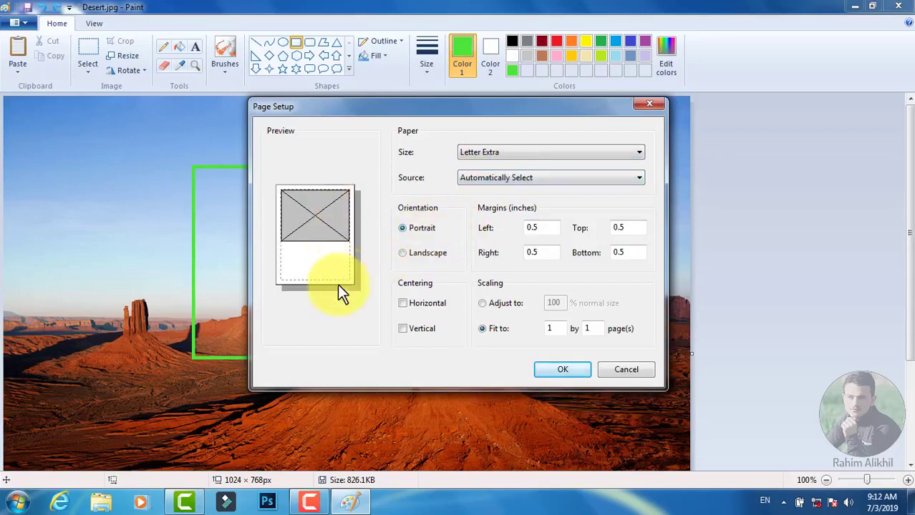
{"action": "left_click", "coordinate": [432, 254]}
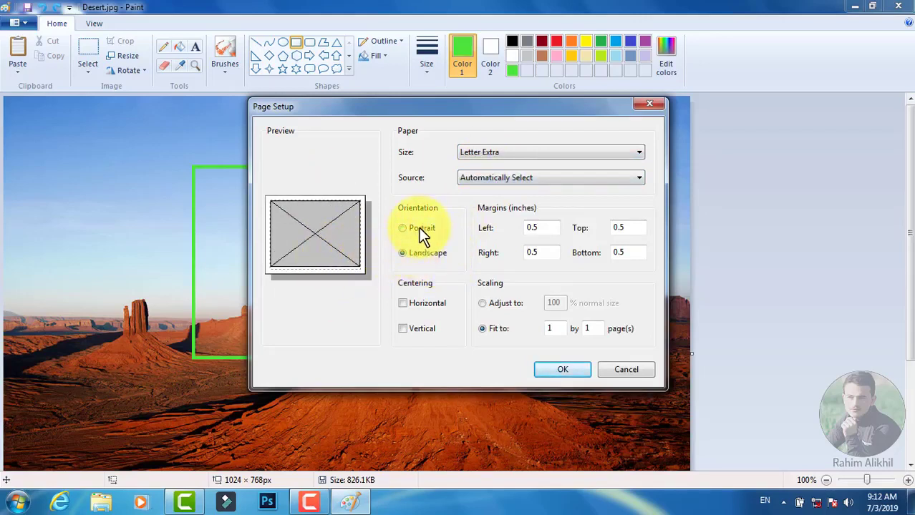
{"action": "left_click", "coordinate": [420, 229]}
{"action": "left_click", "coordinate": [420, 257]}
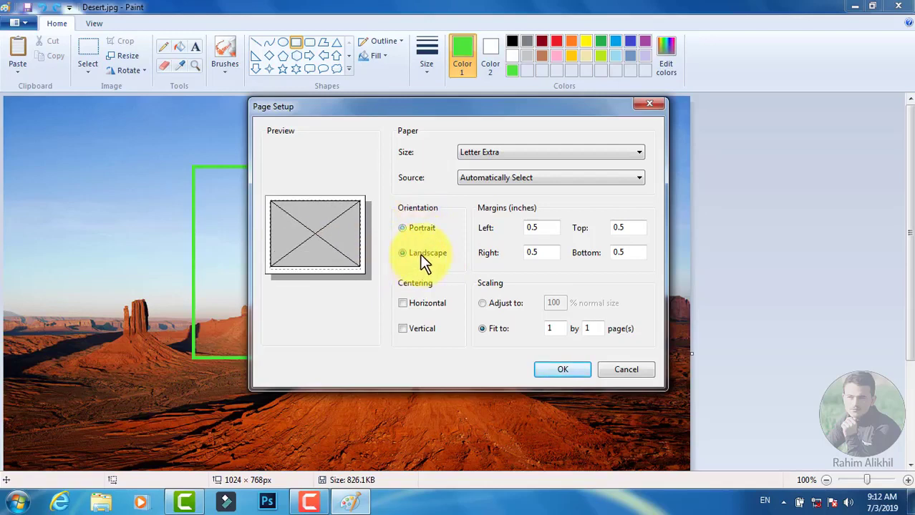
{"action": "left_click_drag", "start_coordinate": [549, 227], "coordinate": [523, 226]}
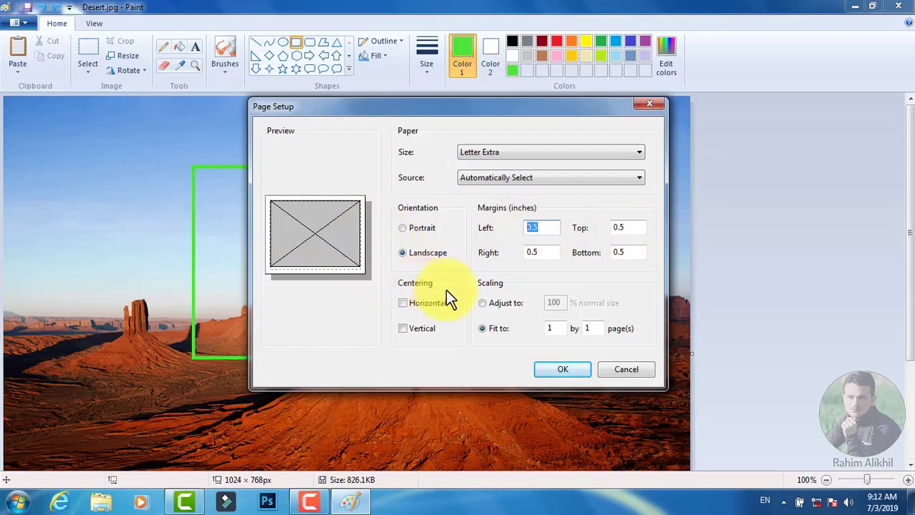
{"action": "left_click", "coordinate": [427, 303]}
{"action": "left_click", "coordinate": [428, 304]}
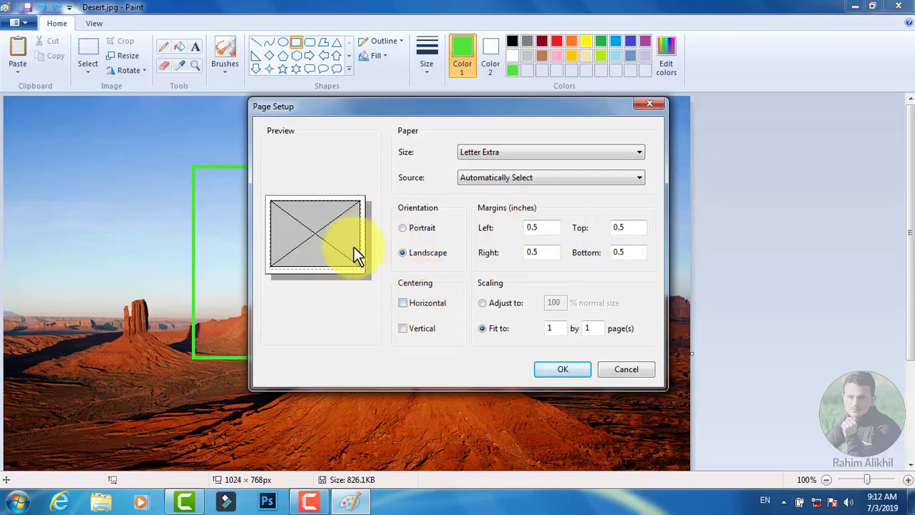
Set the page to Portrait with vertical centering and Fit to scaling of 2 by 1 pages, and accept the page setup.
{"action": "left_click", "coordinate": [421, 304]}
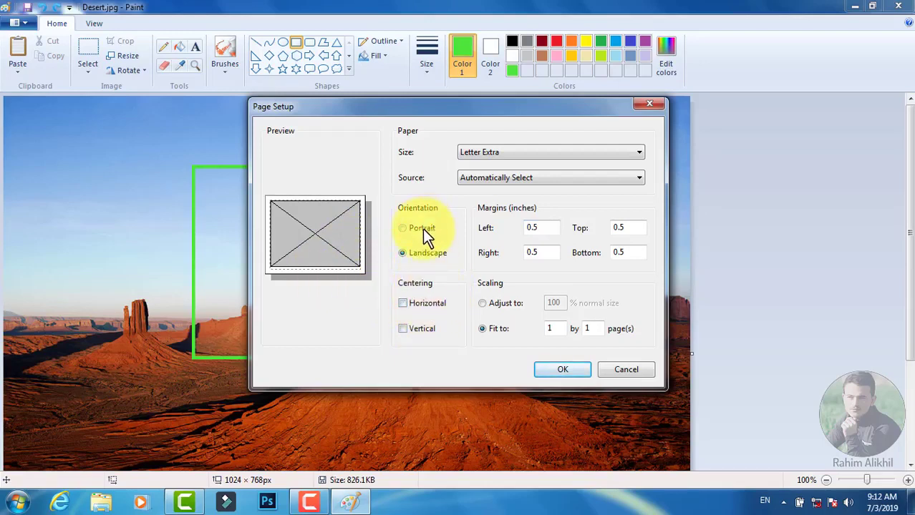
{"action": "left_click", "coordinate": [422, 229]}
{"action": "left_click", "coordinate": [421, 328]}
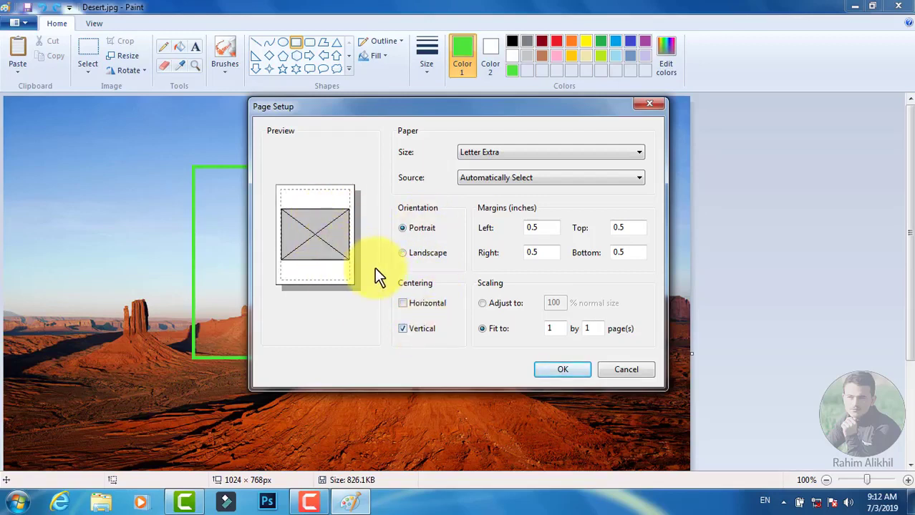
{"action": "left_click", "coordinate": [504, 303]}
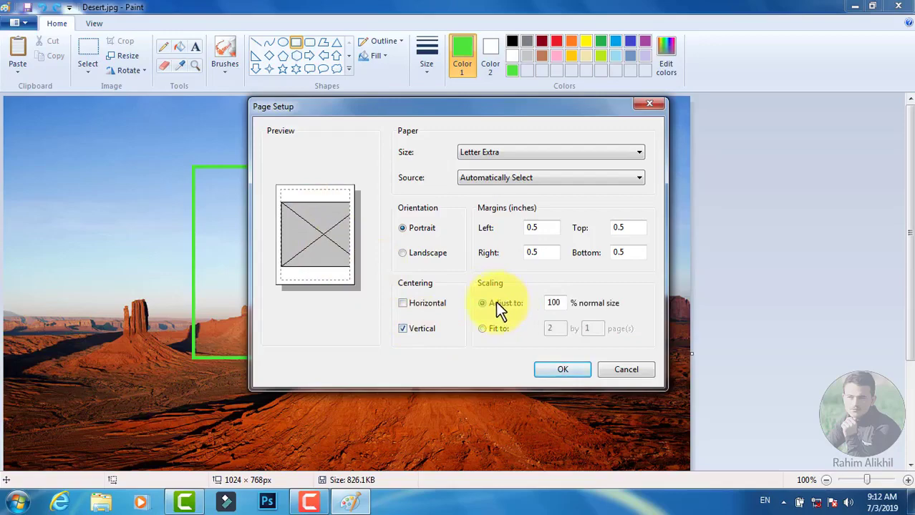
{"action": "left_click", "coordinate": [486, 329]}
{"action": "left_click", "coordinate": [561, 372]}
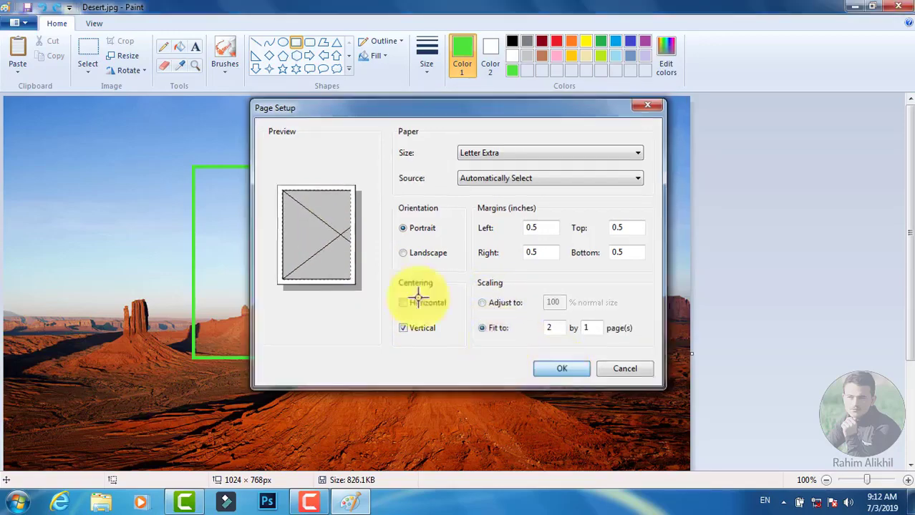
View the print options for the picture and leave them without printing.
{"action": "left_click", "coordinate": [21, 27]}
{"action": "mouse_move", "coordinate": [51, 171]}
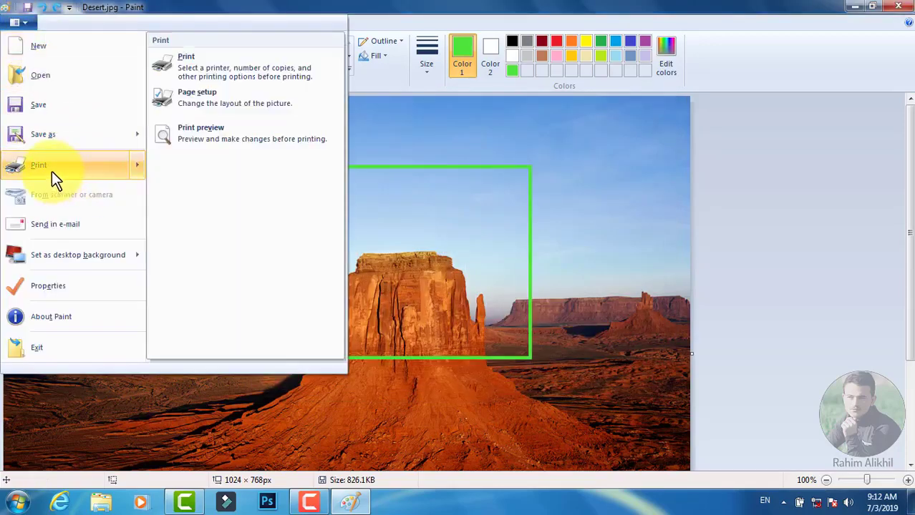
{"action": "left_click", "coordinate": [208, 70]}
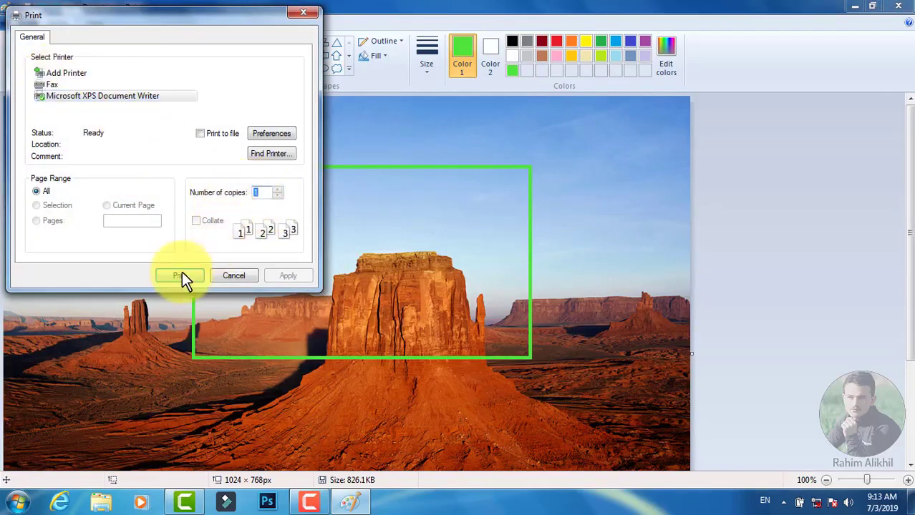
{"action": "left_click", "coordinate": [243, 275]}
Set the picture as the desktop background with the Fill option and restore the window down to reveal the desktop.
{"action": "left_click", "coordinate": [15, 22]}
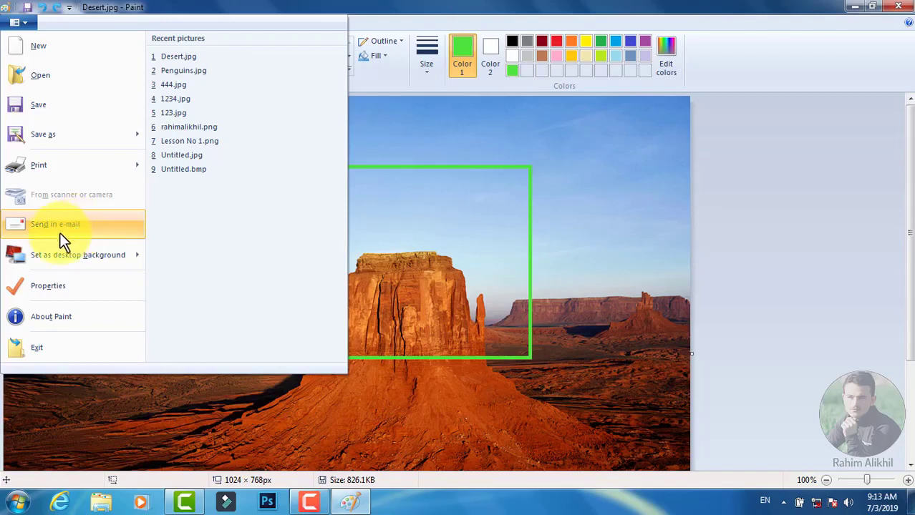
{"action": "mouse_move", "coordinate": [50, 259]}
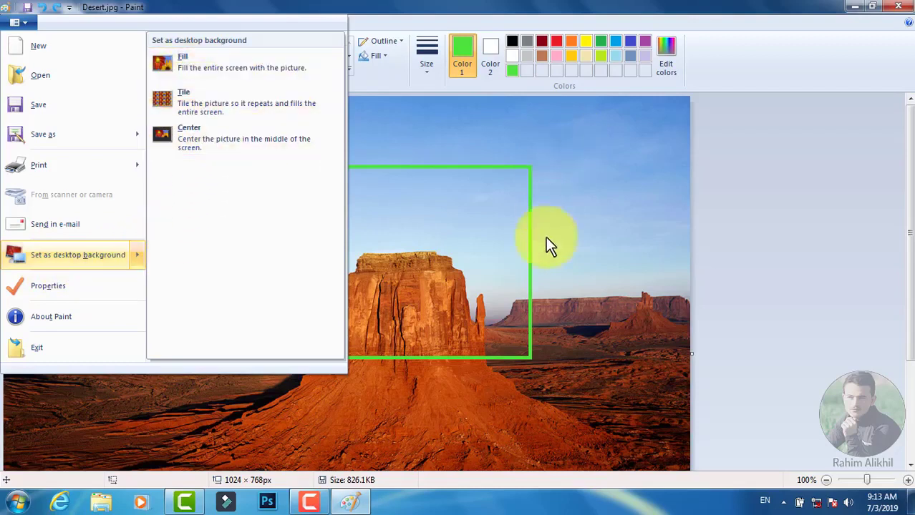
{"action": "left_click", "coordinate": [191, 59]}
{"action": "left_click", "coordinate": [508, 280]}
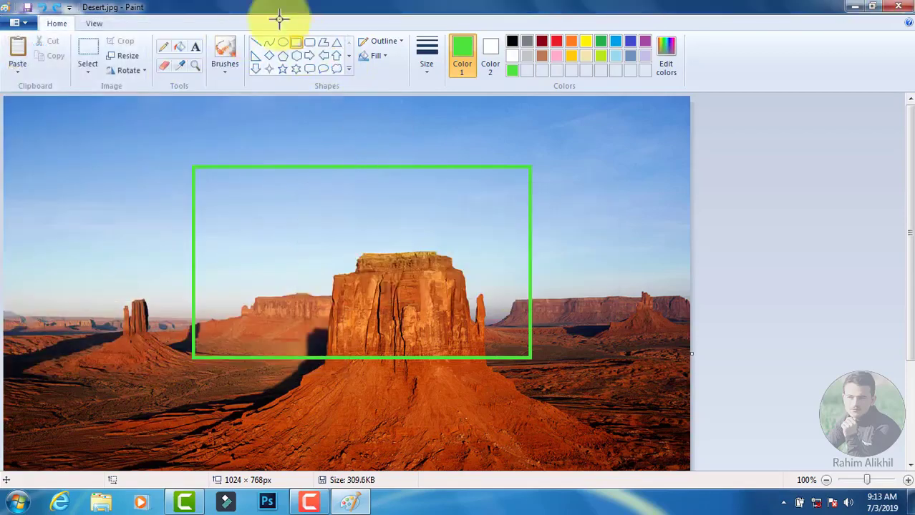
{"action": "double_click", "coordinate": [280, 19]}
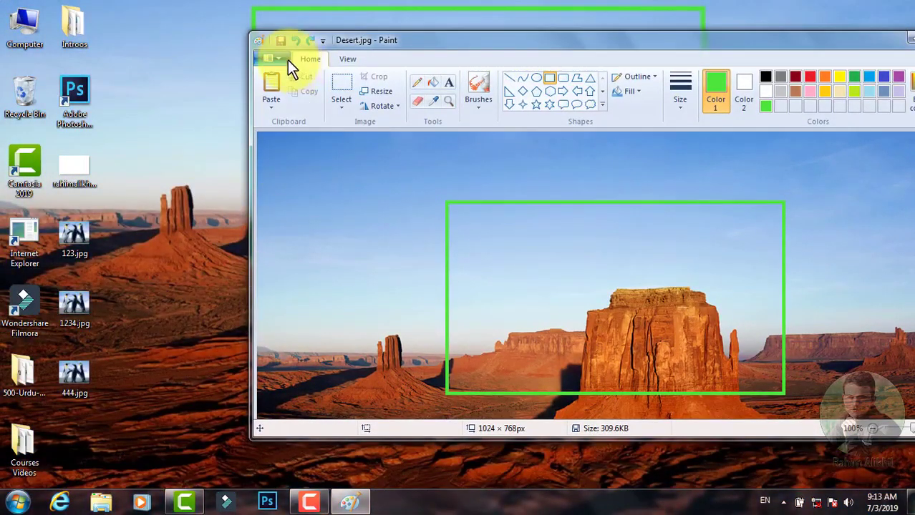
View the image properties and the About Paint information, closing each dialog without changes.
{"action": "left_click", "coordinate": [287, 60]}
{"action": "left_click", "coordinate": [299, 319]}
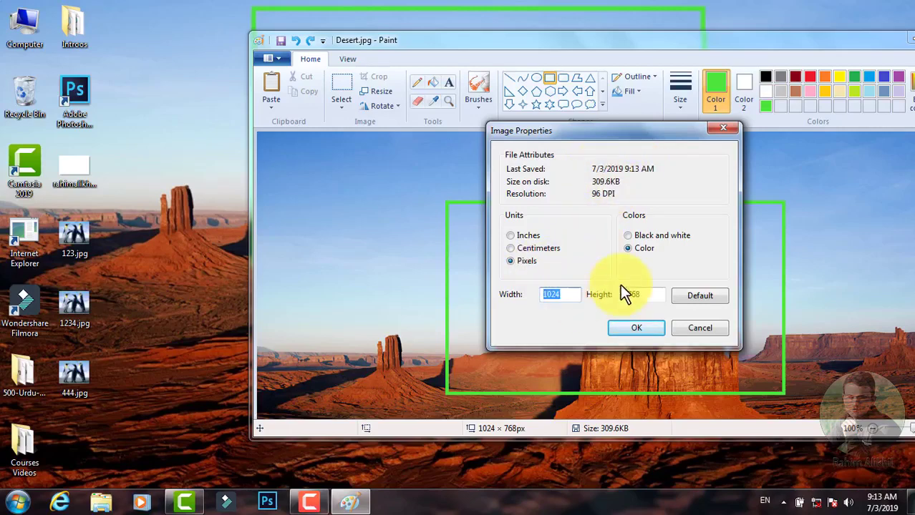
{"action": "left_click", "coordinate": [692, 330]}
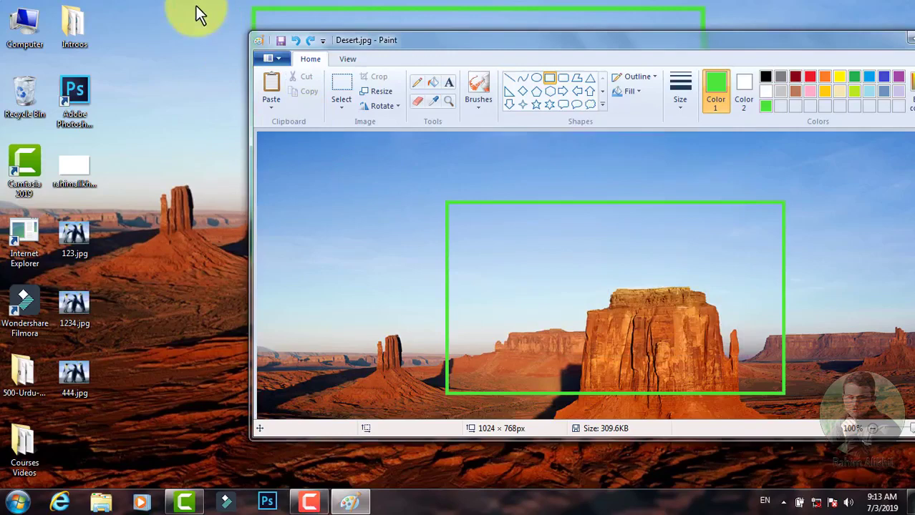
{"action": "left_click", "coordinate": [266, 57]}
{"action": "left_click", "coordinate": [303, 353]}
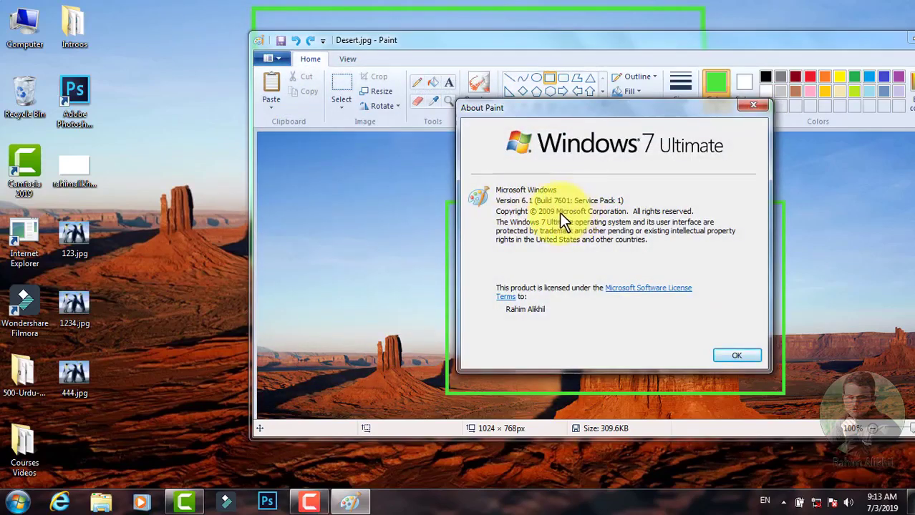
{"action": "left_click", "coordinate": [758, 355]}
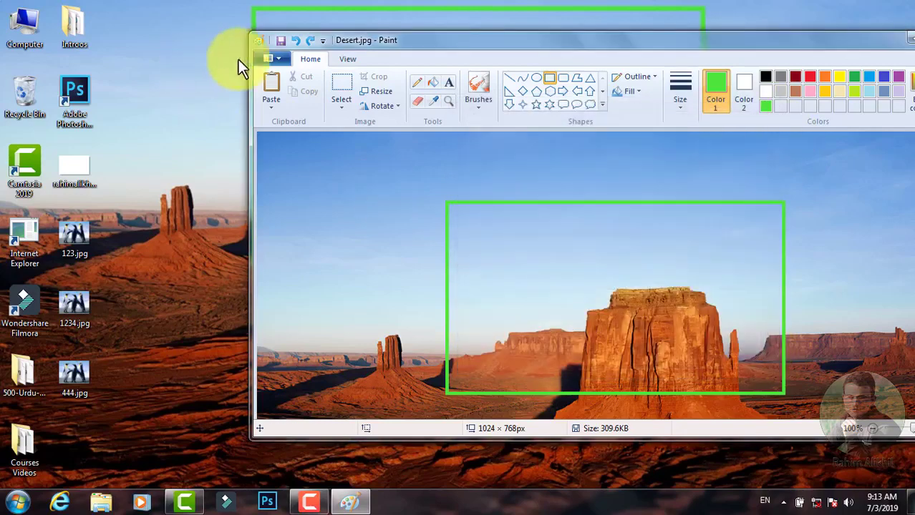
In a fresh maximized Paint window, open Chrysanthemum.jpg from the Sample Pictures folder.
{"action": "left_click", "coordinate": [276, 60]}
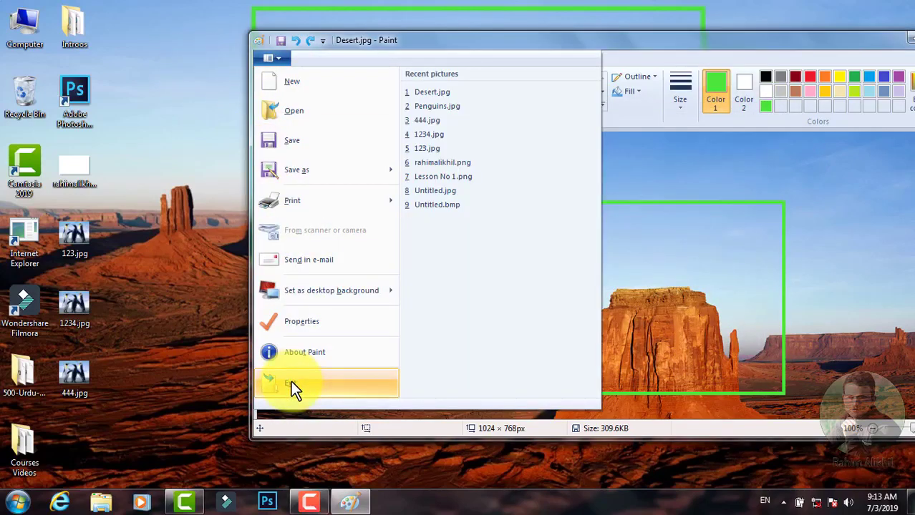
{"action": "double_click", "coordinate": [526, 43]}
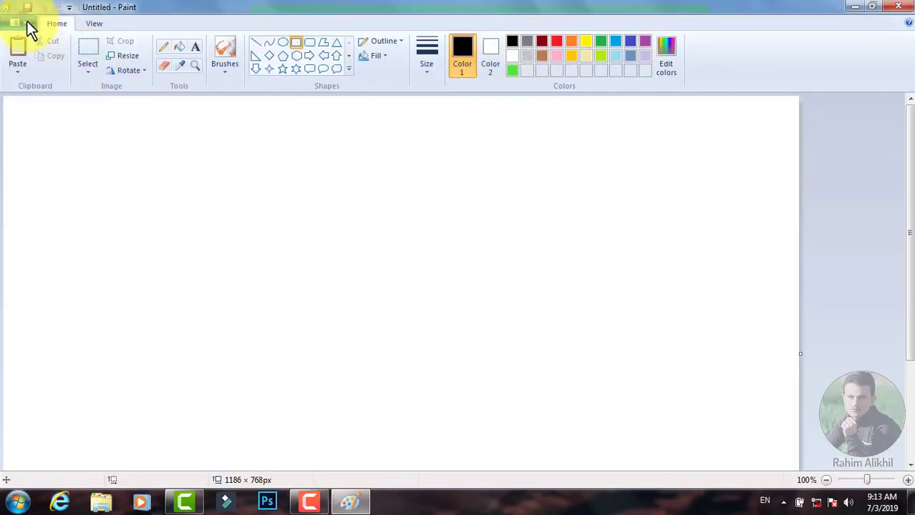
{"action": "left_click", "coordinate": [27, 21]}
{"action": "left_click", "coordinate": [37, 76]}
{"action": "left_click", "coordinate": [410, 235]}
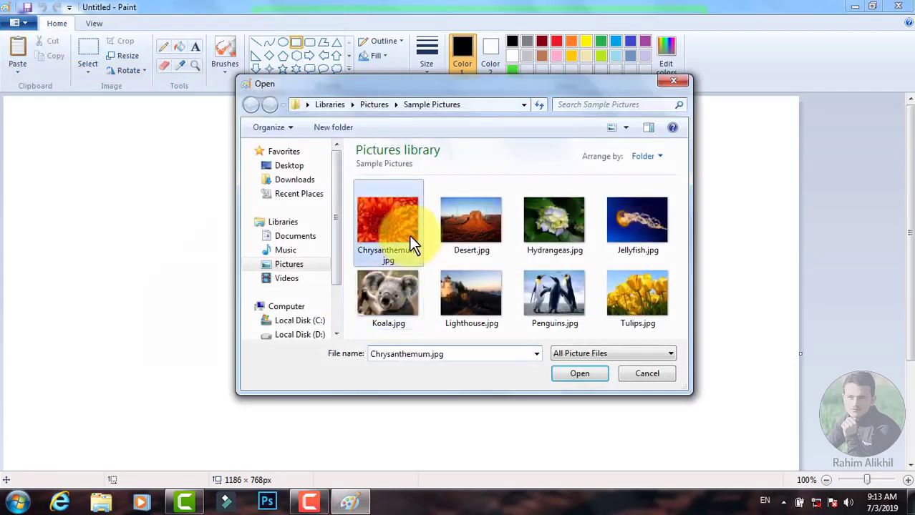
{"action": "double_click", "coordinate": [410, 235]}
Extend the canvas beyond the chrysanthemum picture's lower-right corner to about 4968 × 1936 px.
{"action": "left_click", "coordinate": [827, 481]}
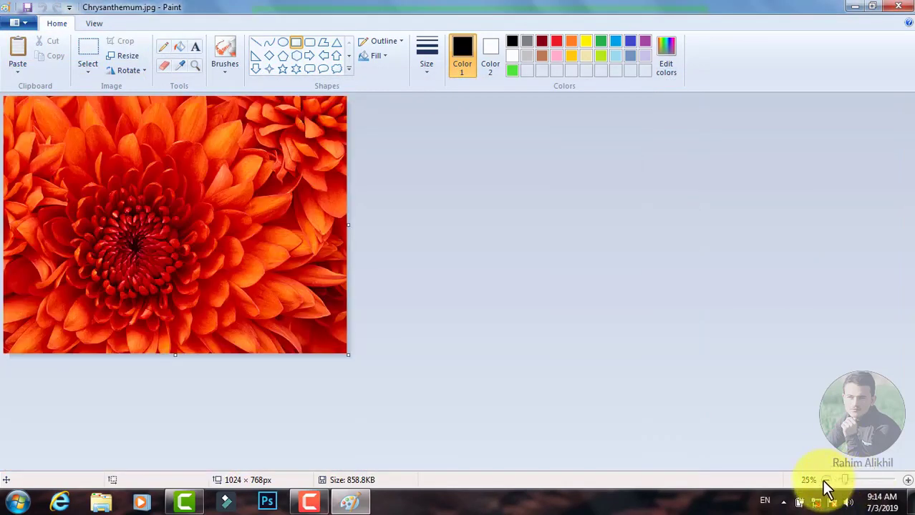
{"action": "left_click", "coordinate": [826, 480]}
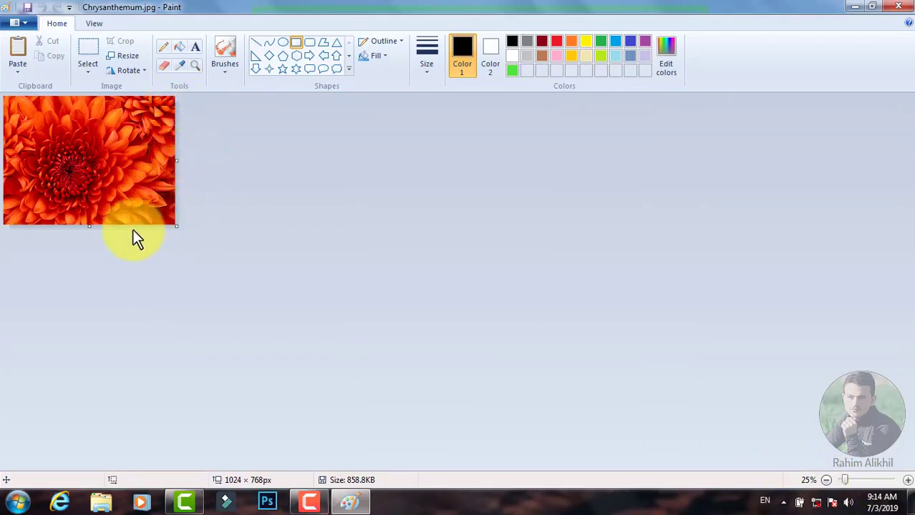
{"action": "left_click_drag", "start_coordinate": [180, 229], "coordinate": [838, 423]}
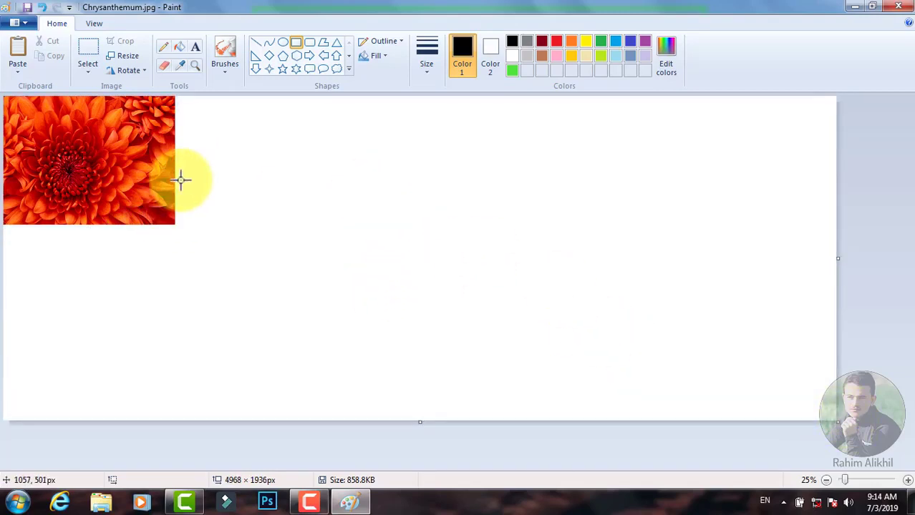
Paste Penguins.jpg from file into the canvas and place it directly beside the chrysanthemum picture, on its right.
{"action": "left_click", "coordinate": [17, 24]}
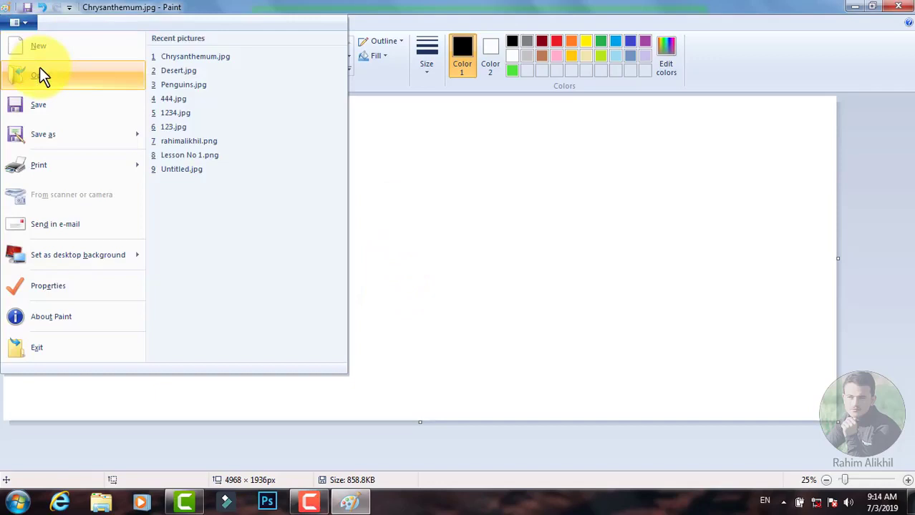
{"action": "left_click", "coordinate": [481, 211]}
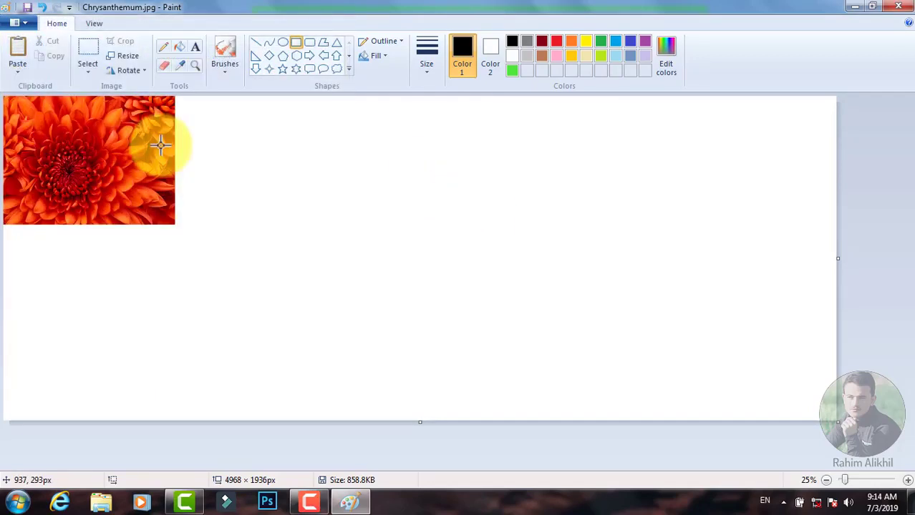
{"action": "left_click", "coordinate": [17, 74]}
{"action": "left_click", "coordinate": [42, 104]}
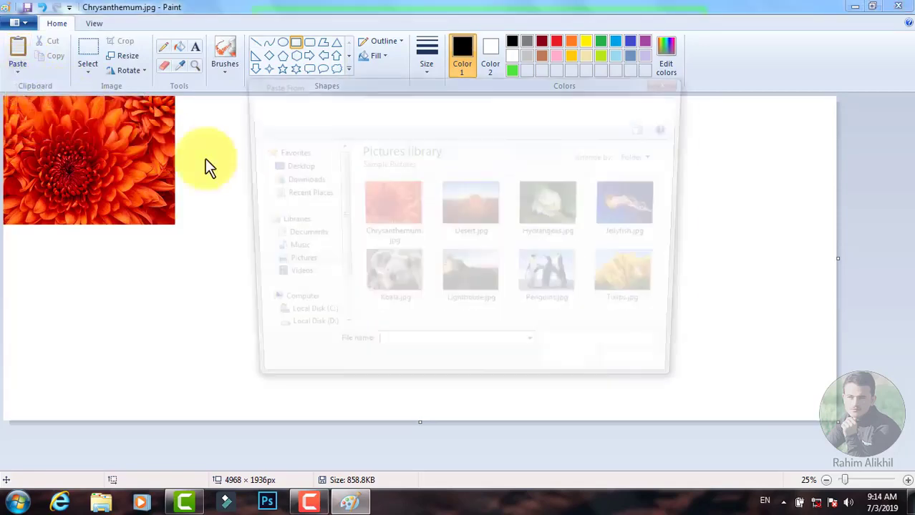
{"action": "double_click", "coordinate": [563, 286]}
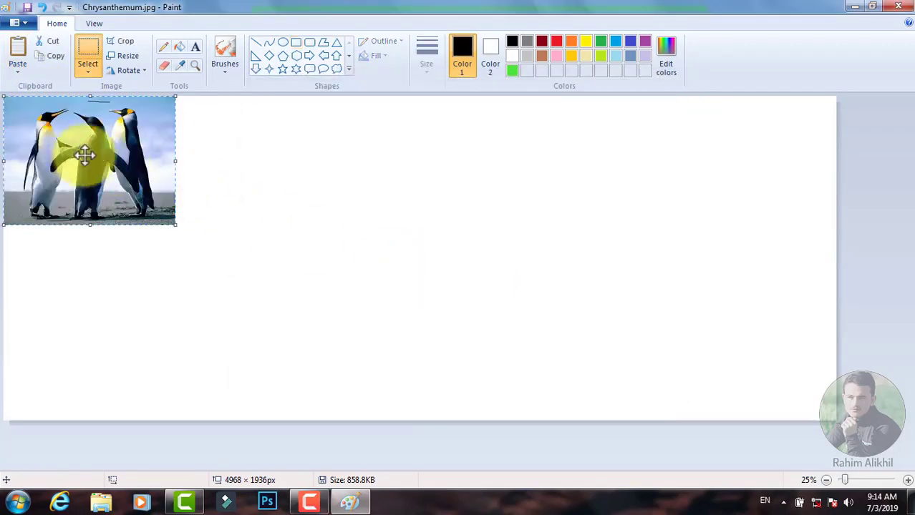
{"action": "left_click_drag", "start_coordinate": [82, 153], "coordinate": [251, 156]}
{"action": "left_click", "coordinate": [230, 281]}
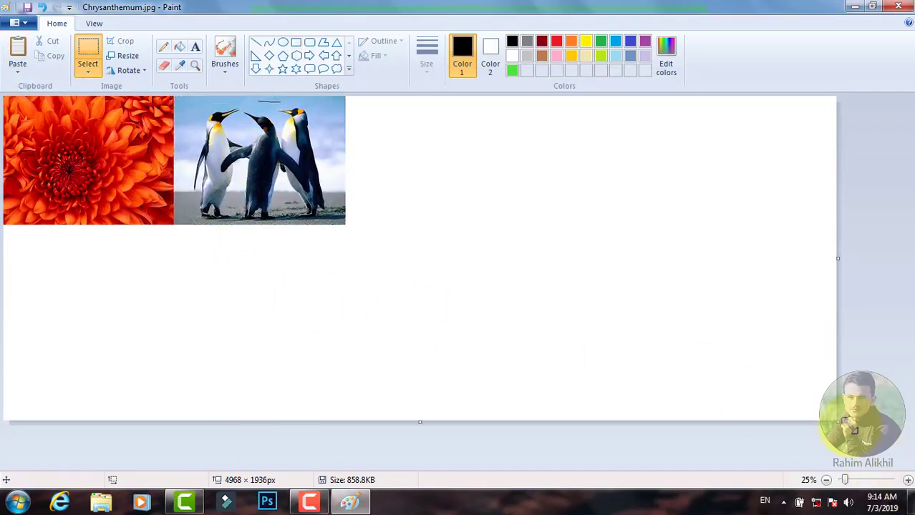
Shrink the canvas to about 2040 × 752 px around the two pictures, and save and close the file.
{"action": "mouse_move", "coordinate": [838, 422]}
{"action": "left_mouse_down"}
{"action": "mouse_move", "coordinate": [755, 400]}
{"action": "mouse_move", "coordinate": [366, 247]}
{"action": "mouse_move", "coordinate": [344, 223]}
{"action": "left_mouse_up"}
{"action": "left_click", "coordinate": [14, 24]}
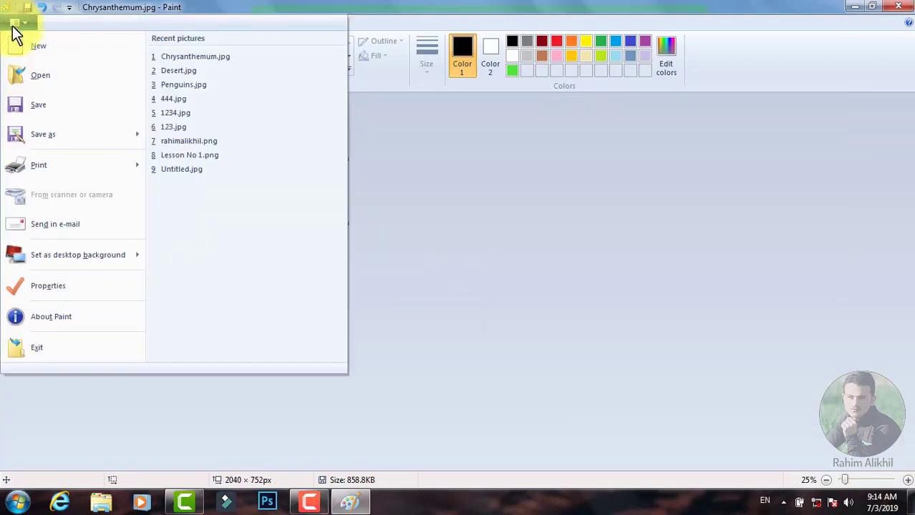
{"action": "left_click", "coordinate": [45, 100]}
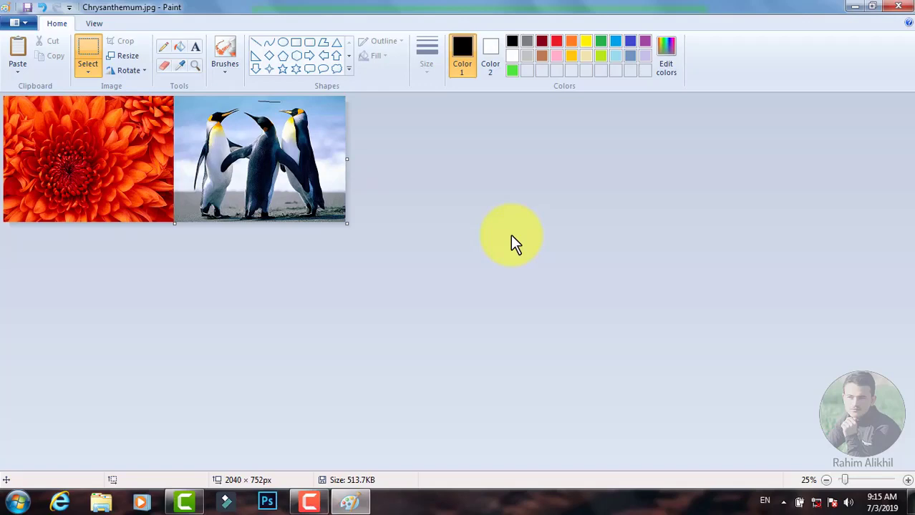
{"action": "left_click", "coordinate": [897, 7]}
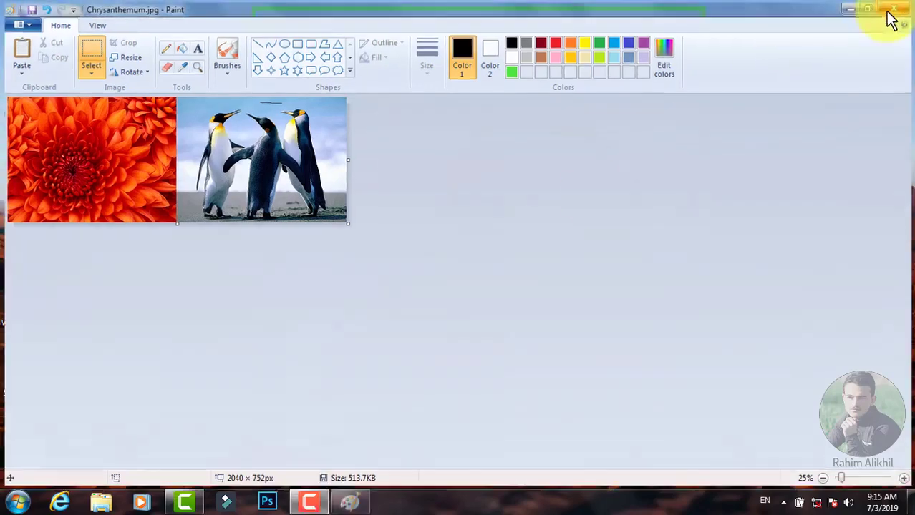